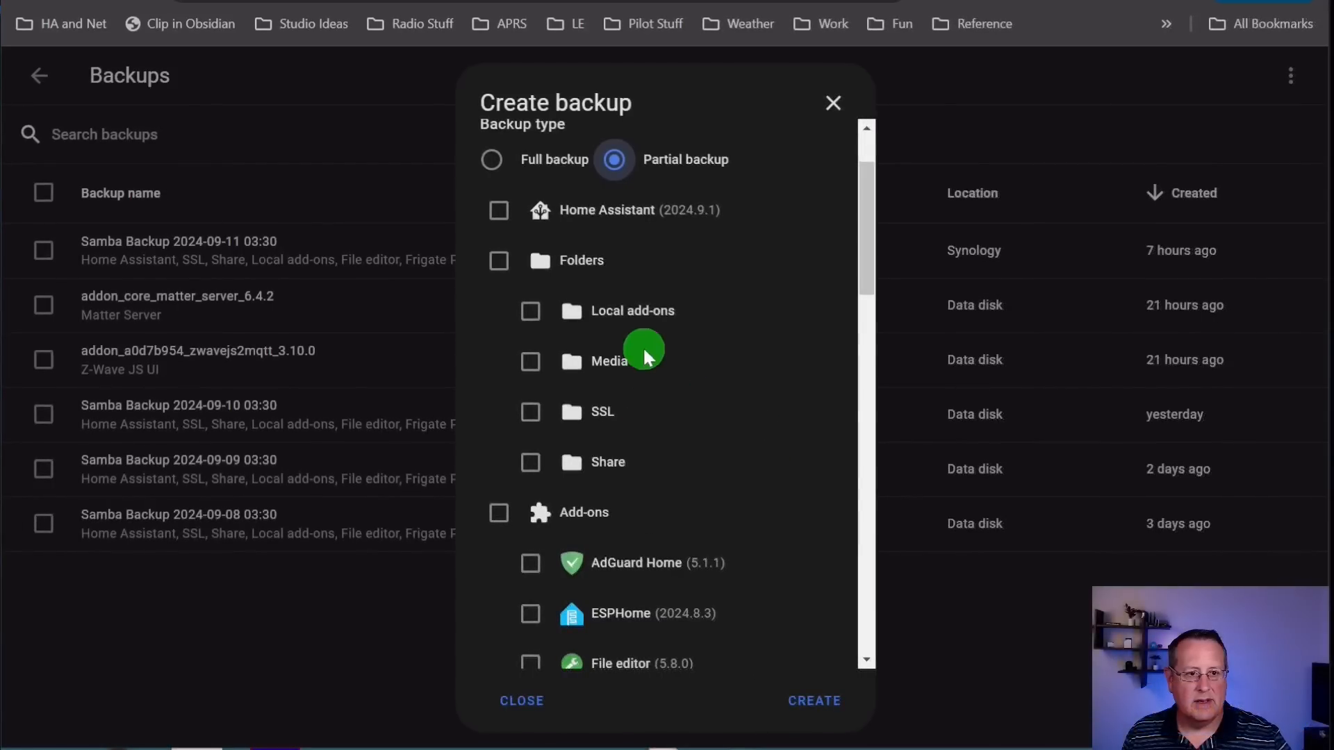
Look through the folders and add-ons that can be included in a partial backup.
scroll(574, 271, "down", 10)
scroll(560, 336, "down", 10)
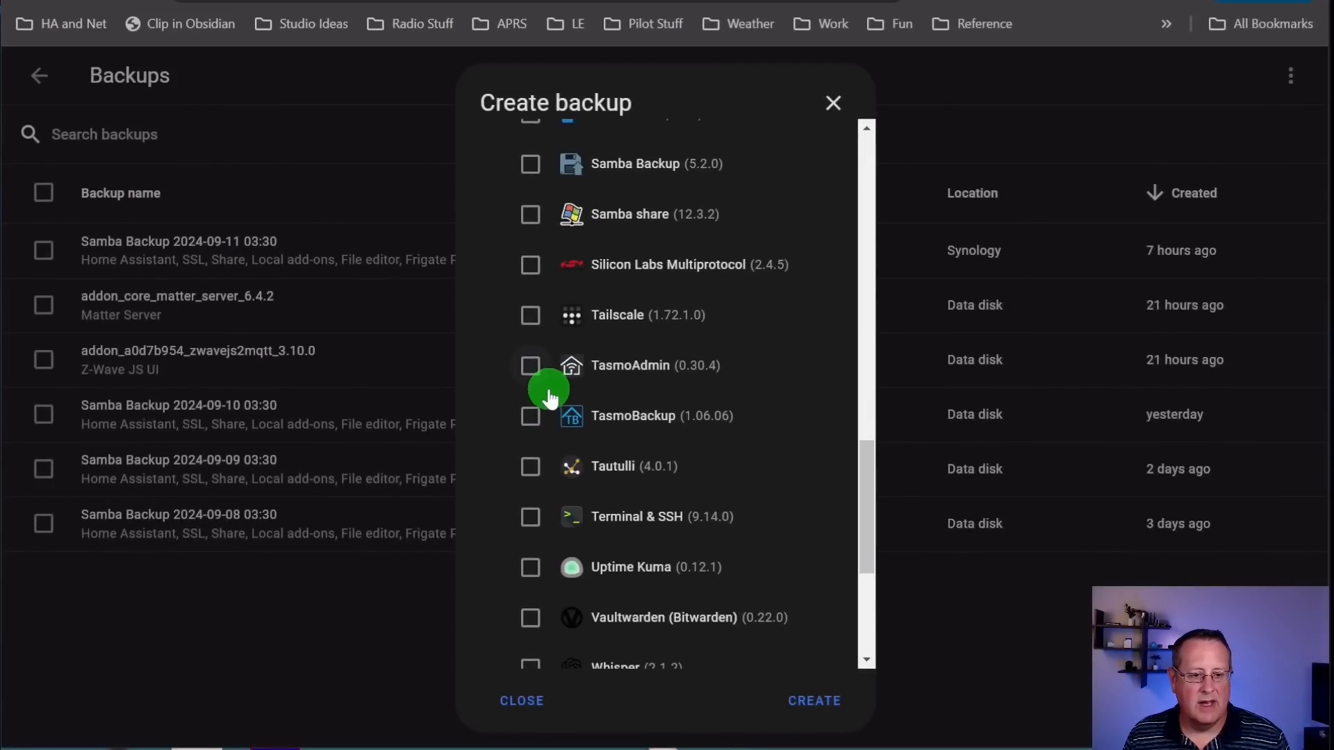
scroll(556, 536, "up", 9)
scroll(552, 542, "up", 10)
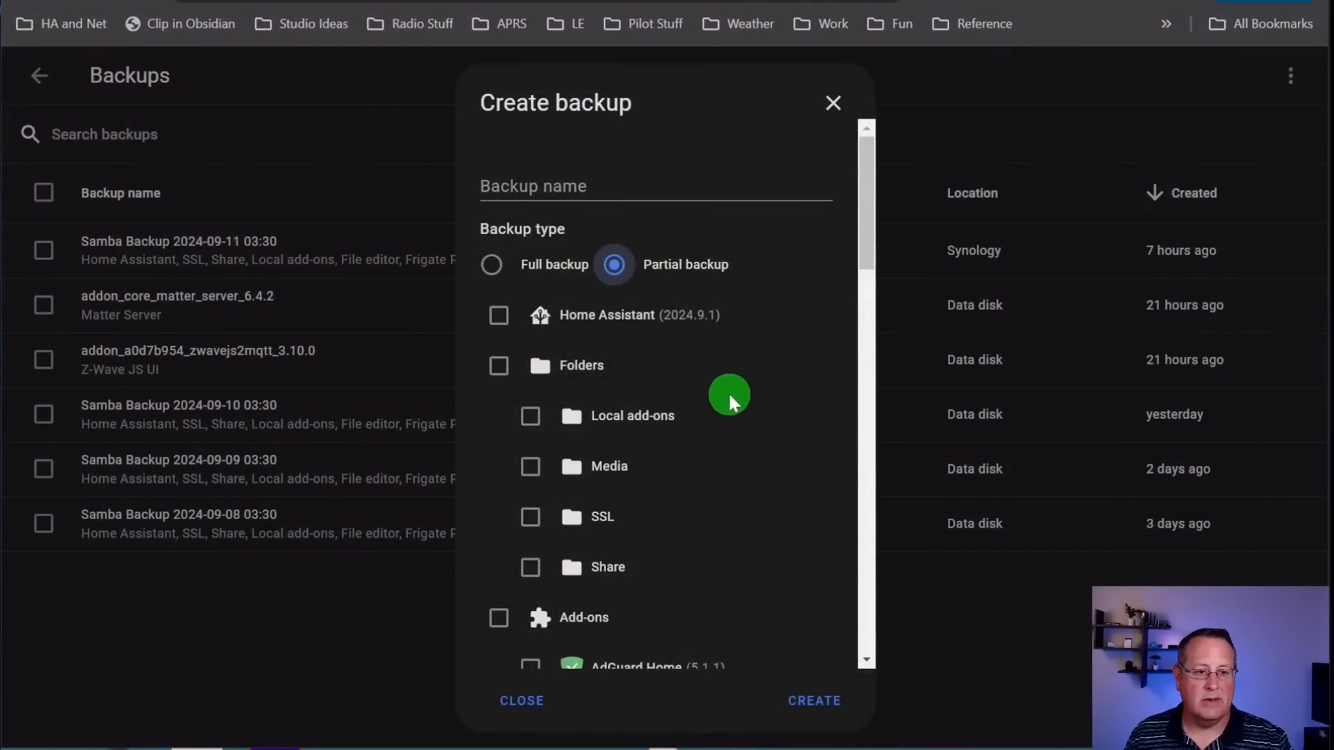
scroll(564, 277, "down", 19)
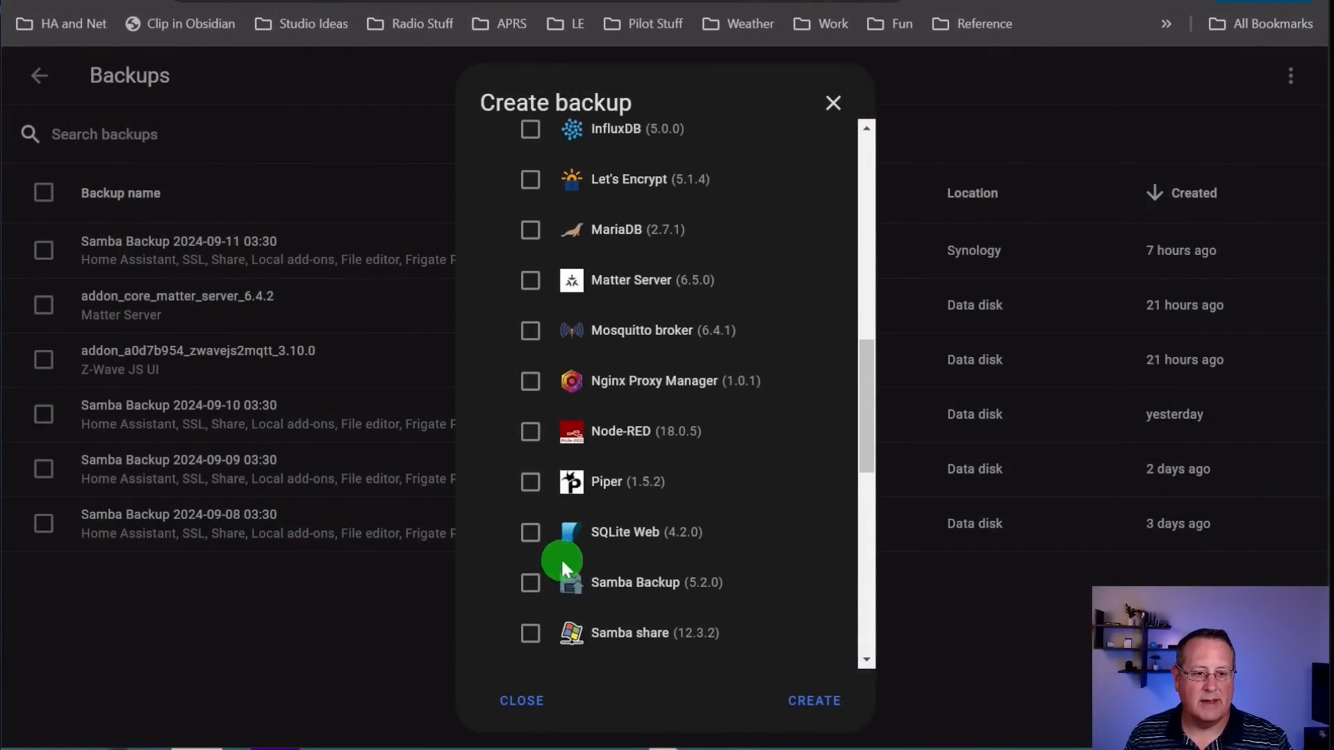
scroll(556, 563, "down", 5)
scroll(553, 568, "up", 10)
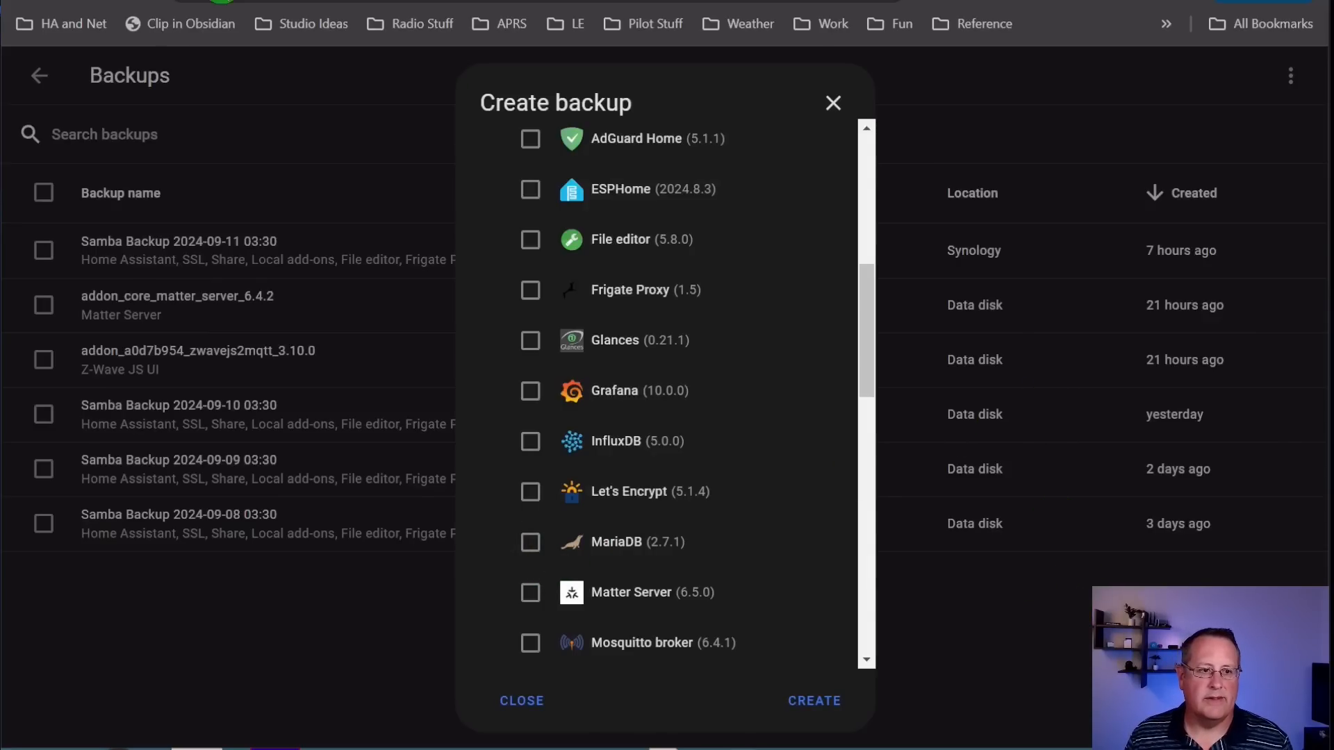
Switch to the Auto Backup documentation, review its features and configuration sections, and open the add-integration link.
left_click(220, 0)
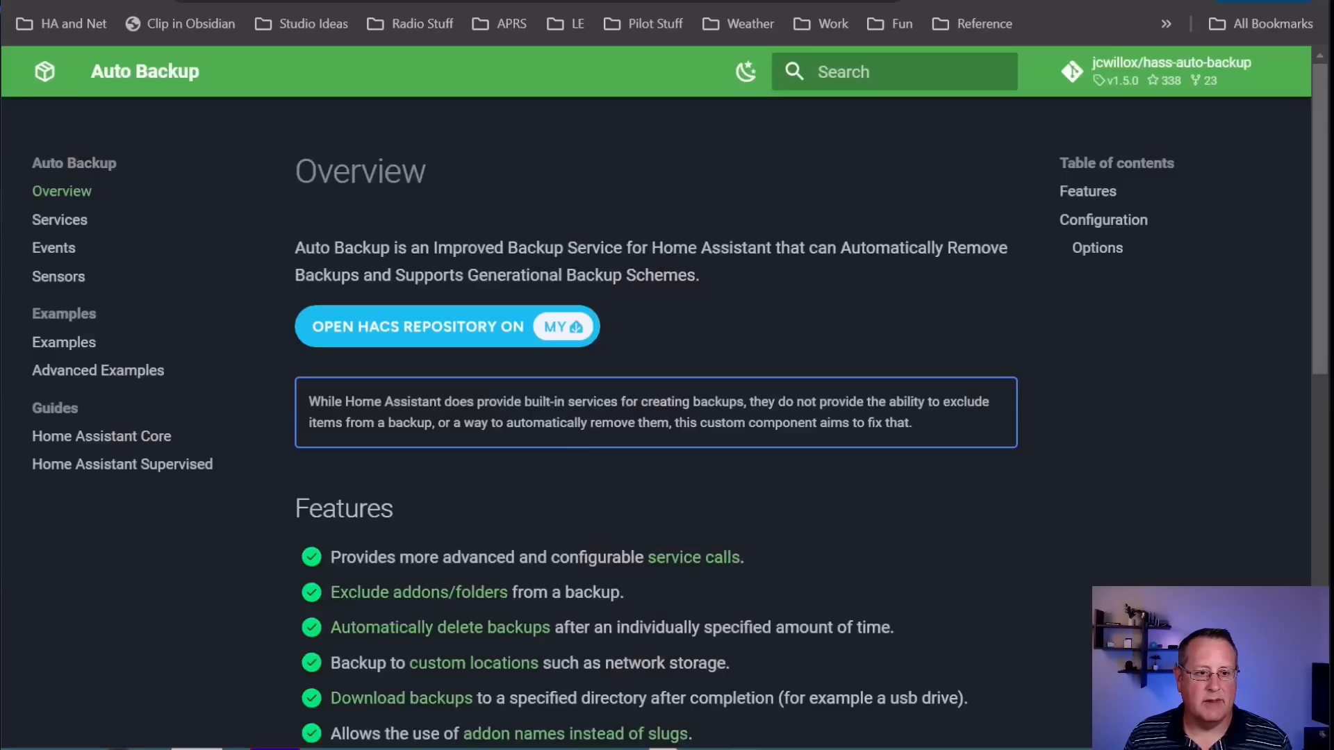
scroll(1061, 550, "down", 3)
scroll(1060, 546, "down", 2)
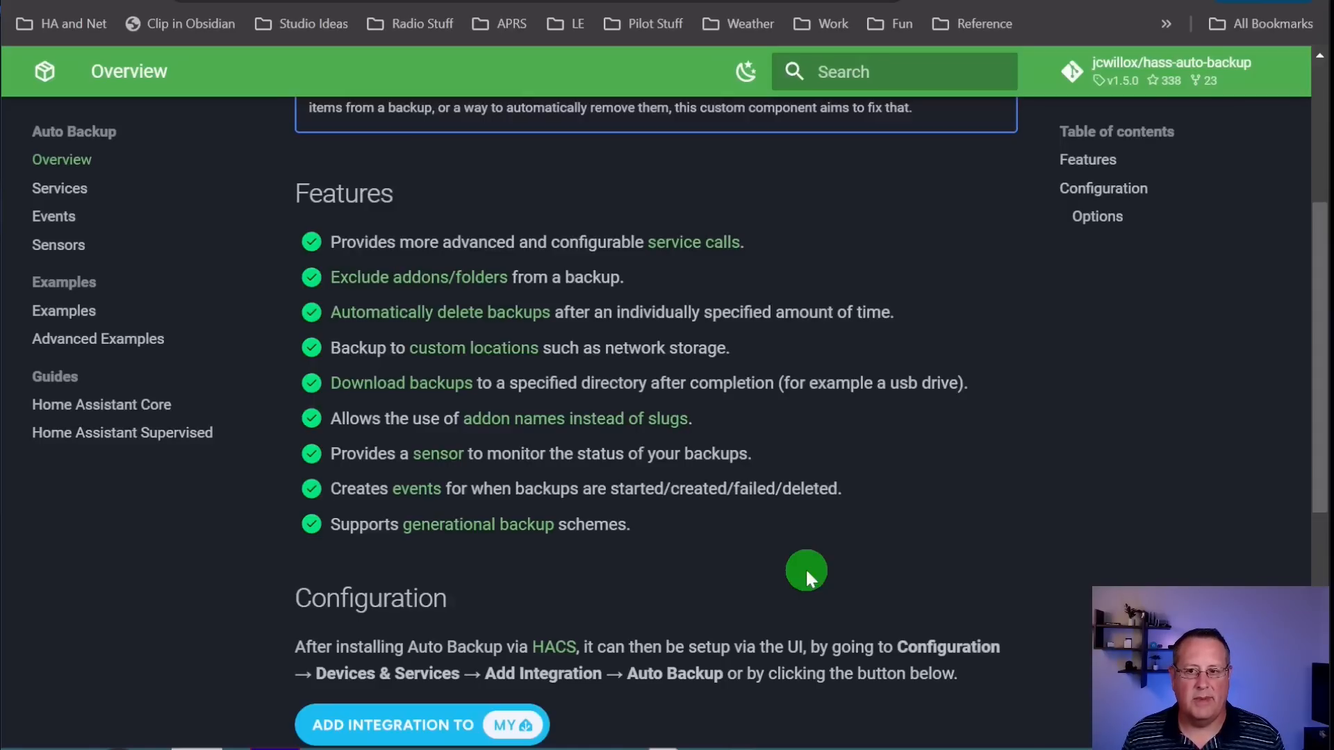
scroll(826, 578, "down", 3)
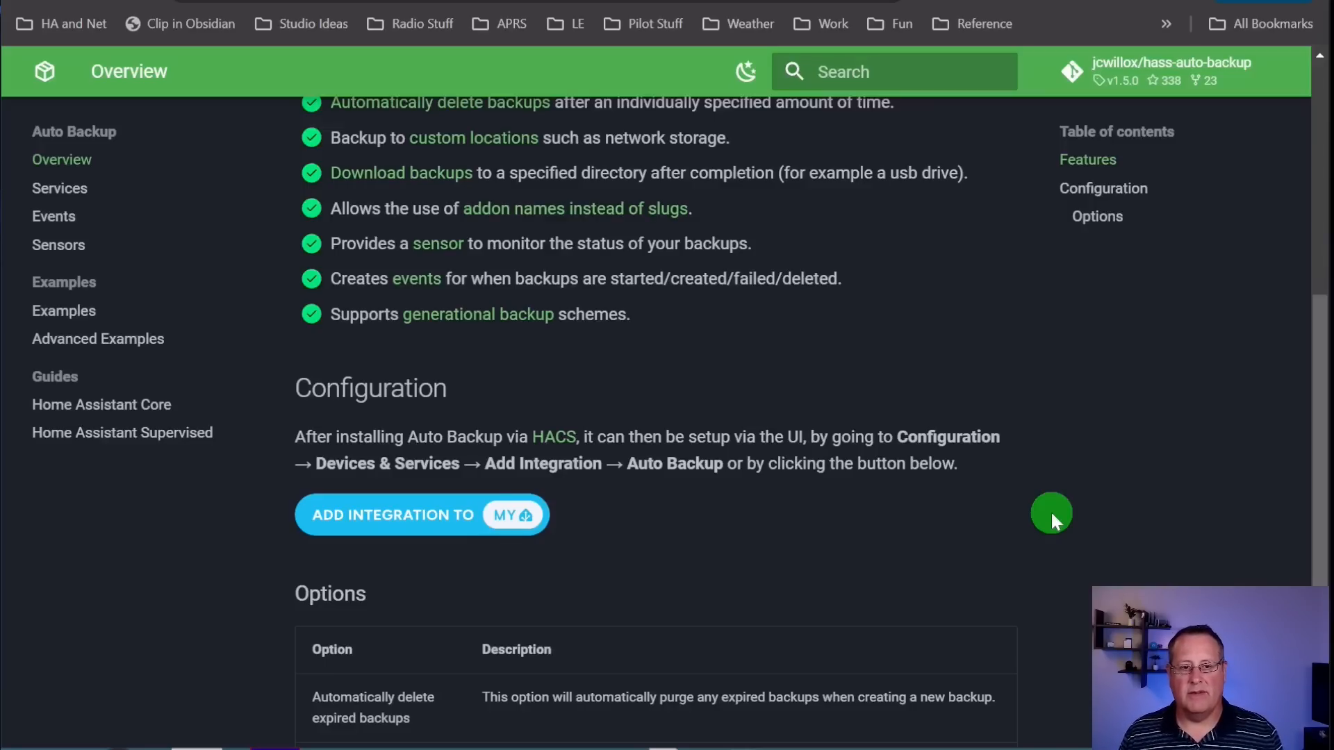
left_click(412, 528)
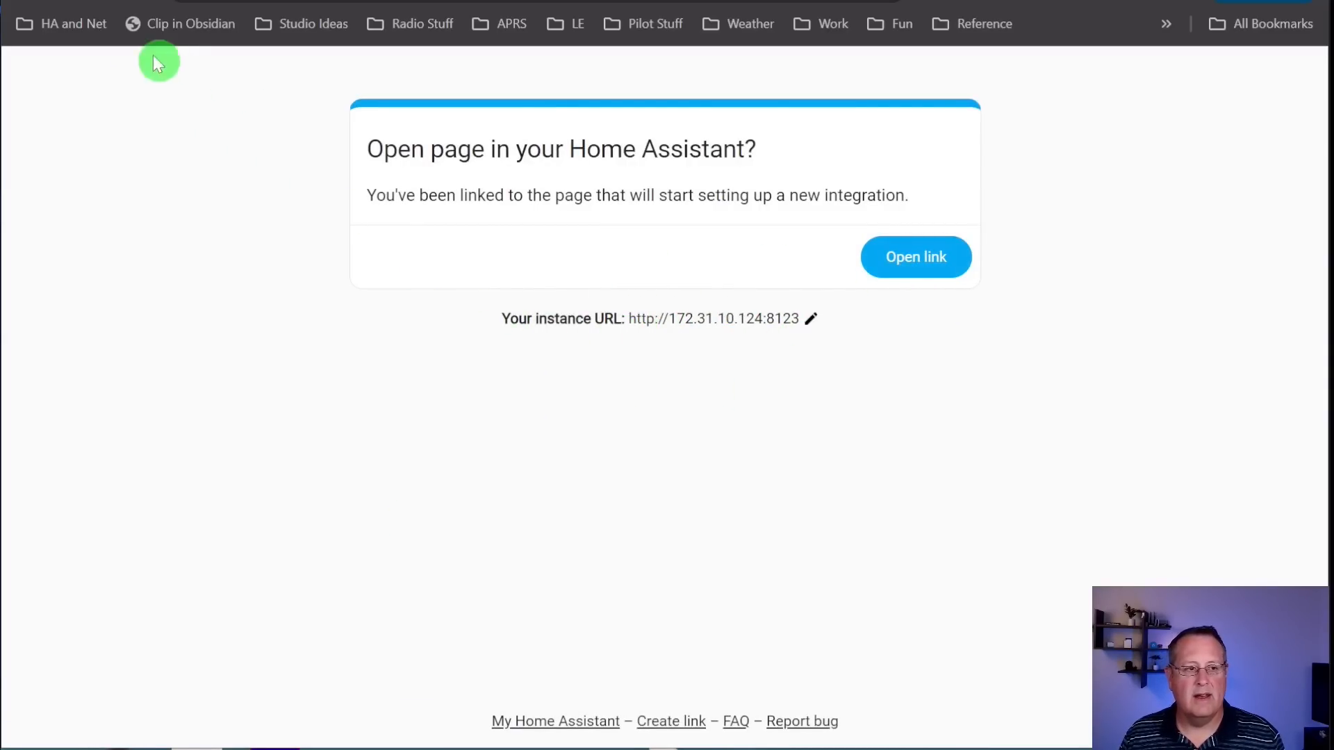
Return to the Home Assistant backups page, dismiss the Create backup dialog and go to HACS using quick command search.
left_click(33, 0)
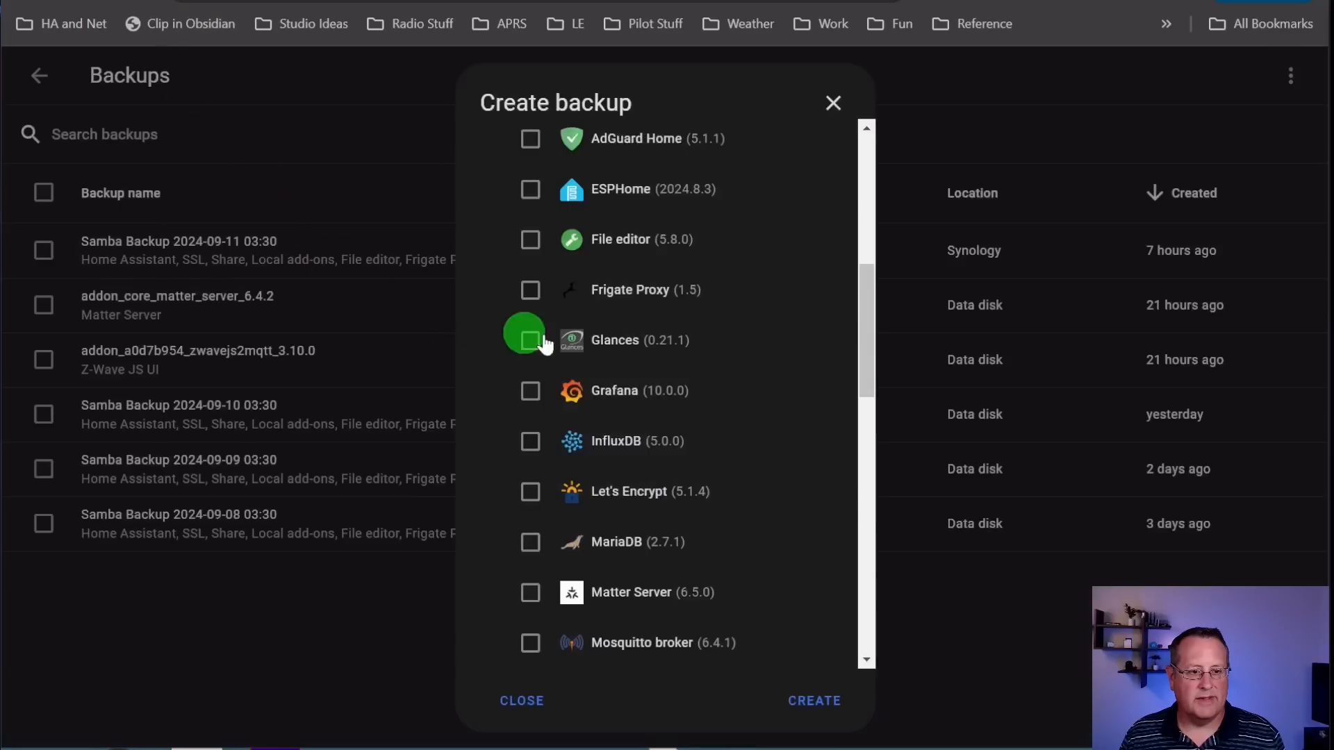
left_click(541, 702)
type("c")
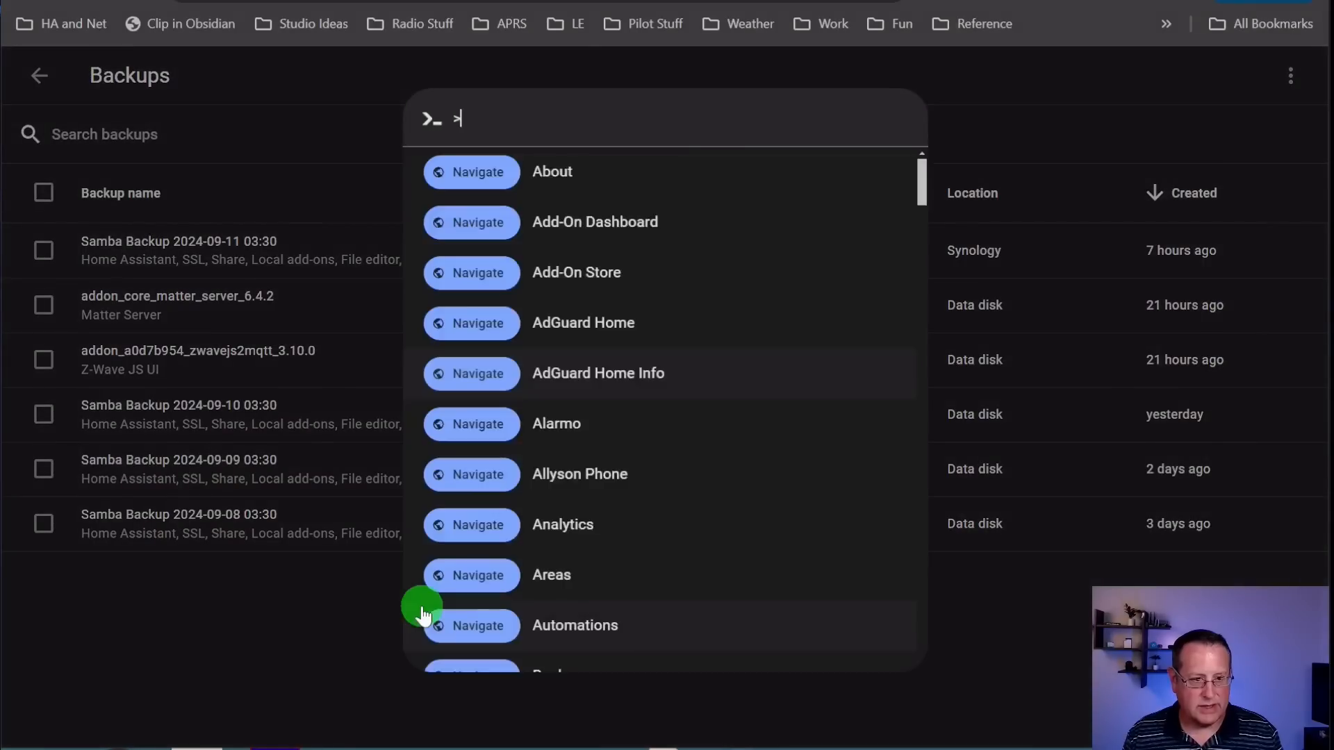
type("ah")
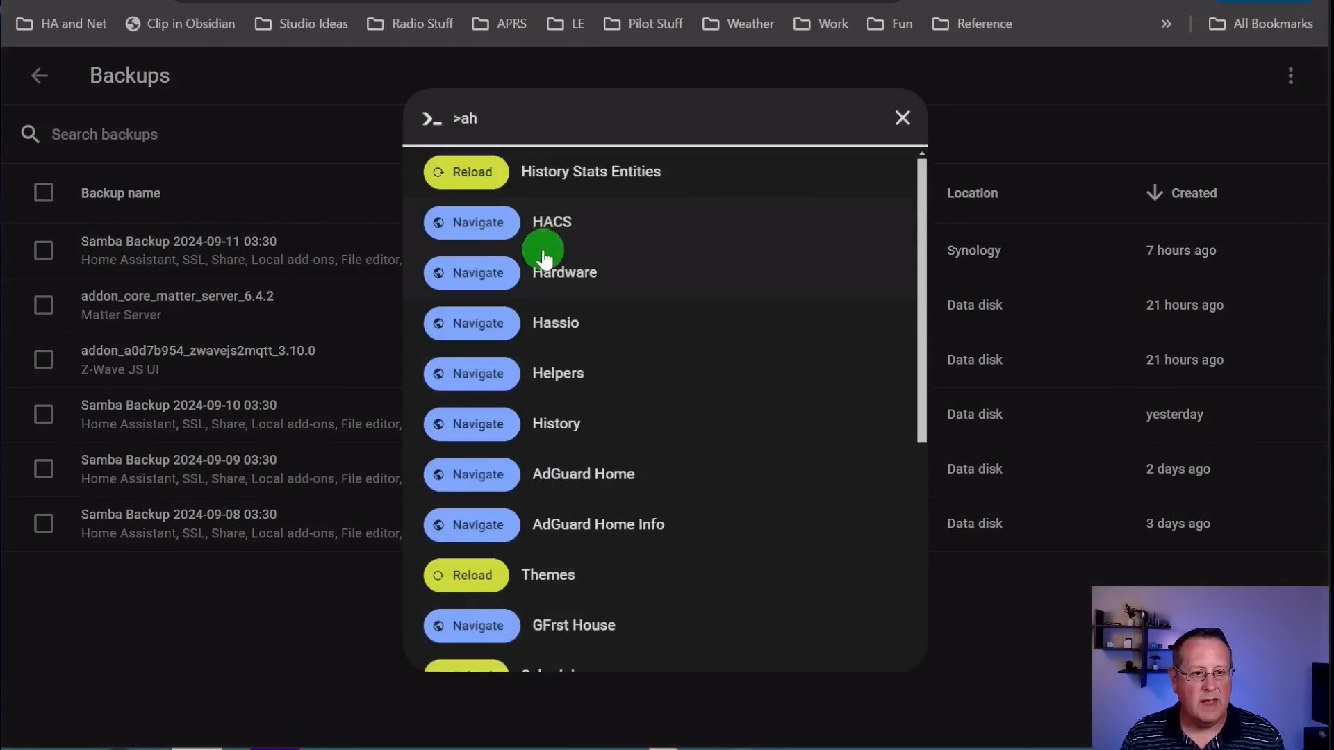
left_click(548, 223)
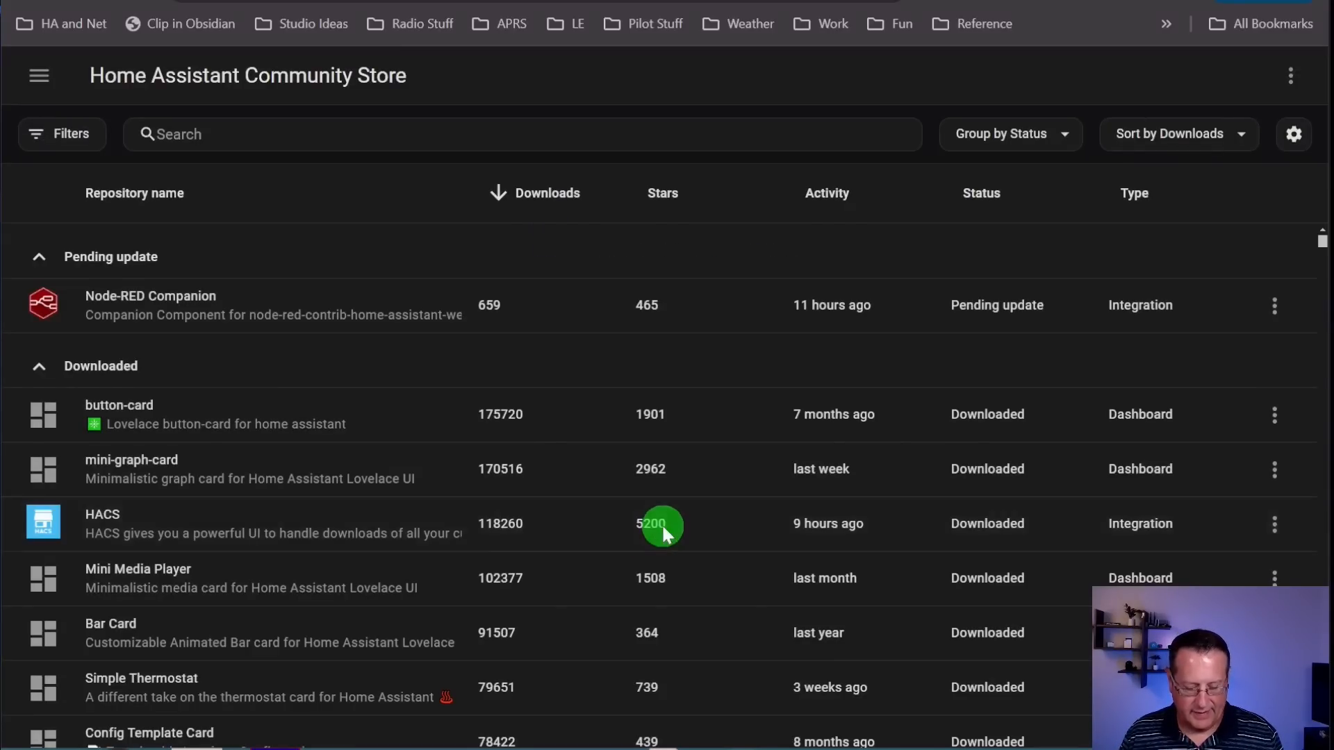
Bring up the quick command list and the entity filter to view them, closing each one.
key("c")
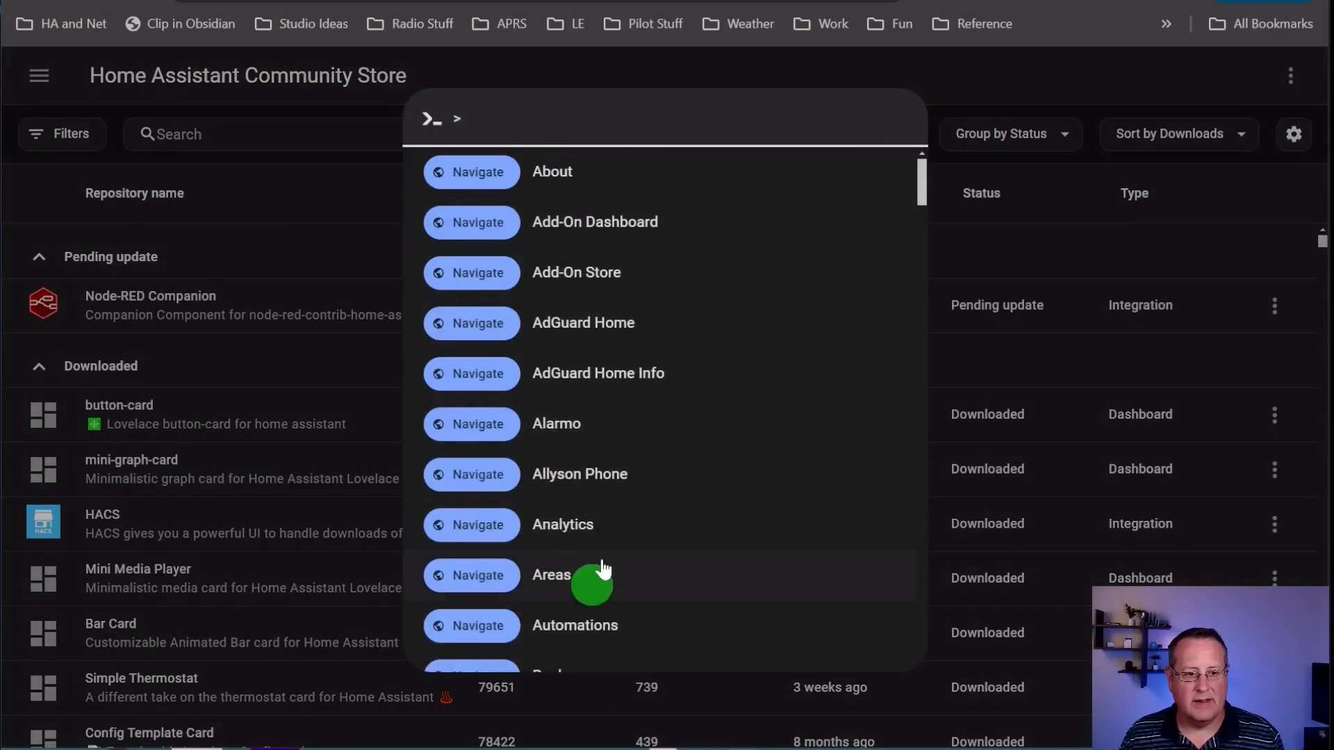
key("Escape")
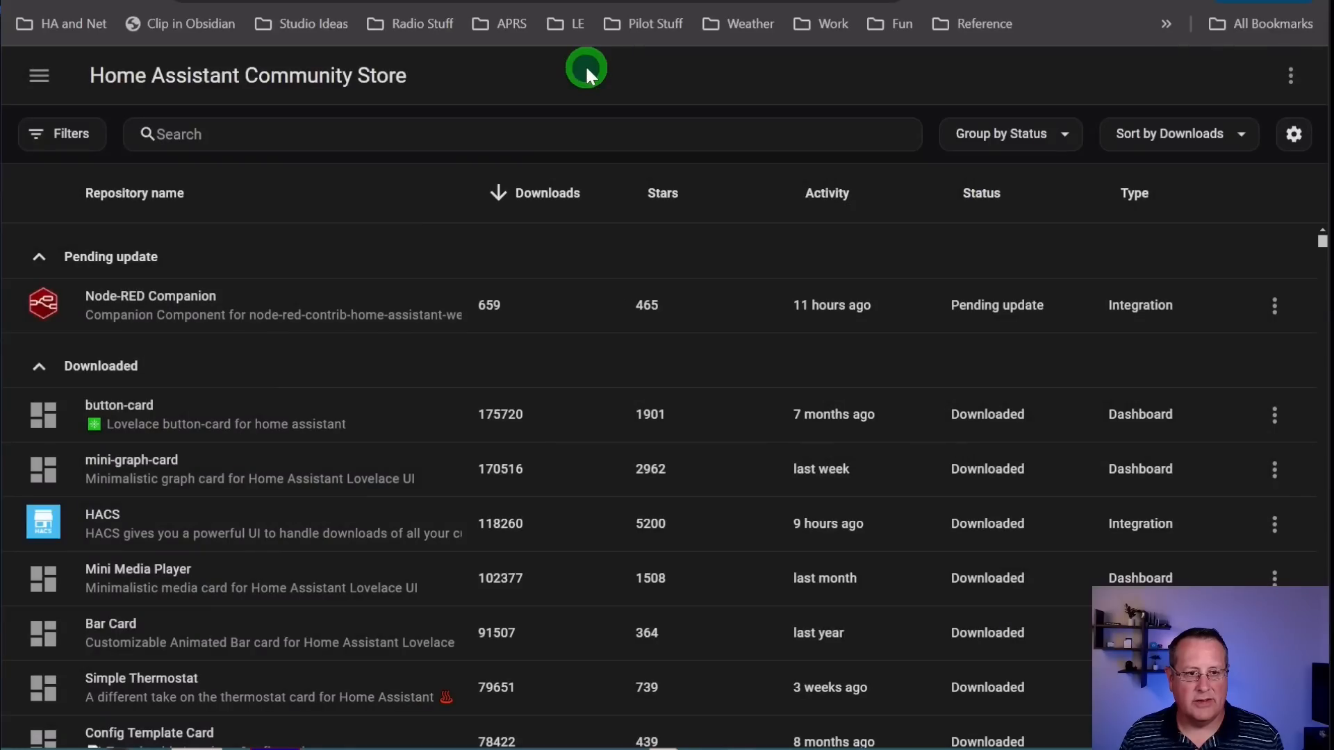
key("e")
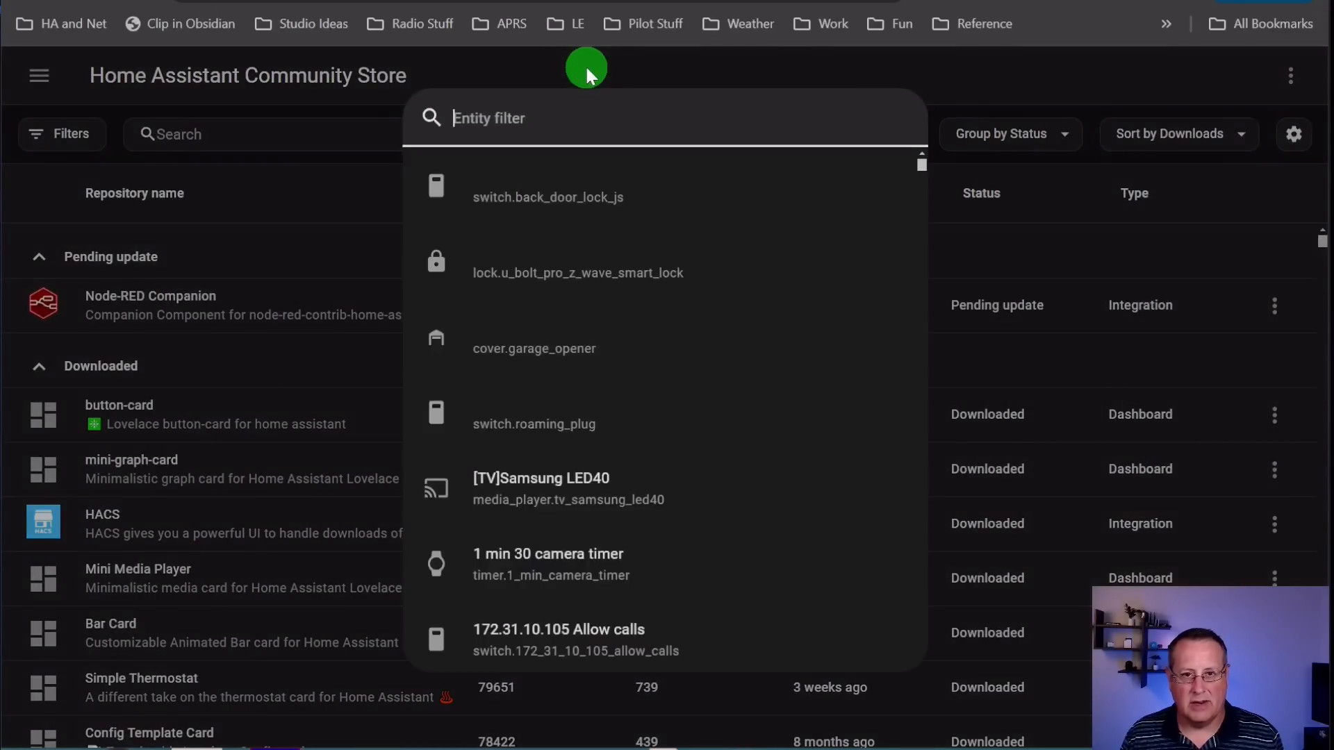
left_click(585, 64)
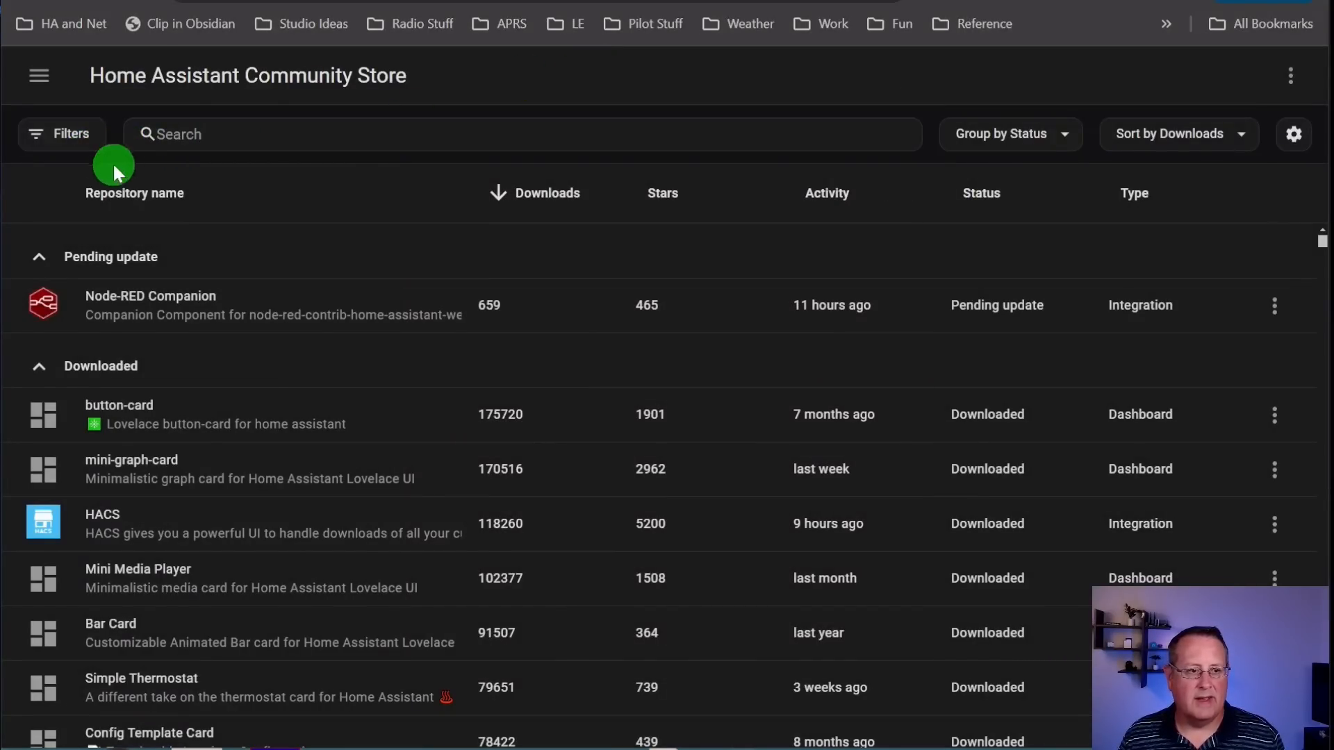
Search the community store for "auto back" and open the download dialog for the Auto Backup integration.
left_click(268, 123)
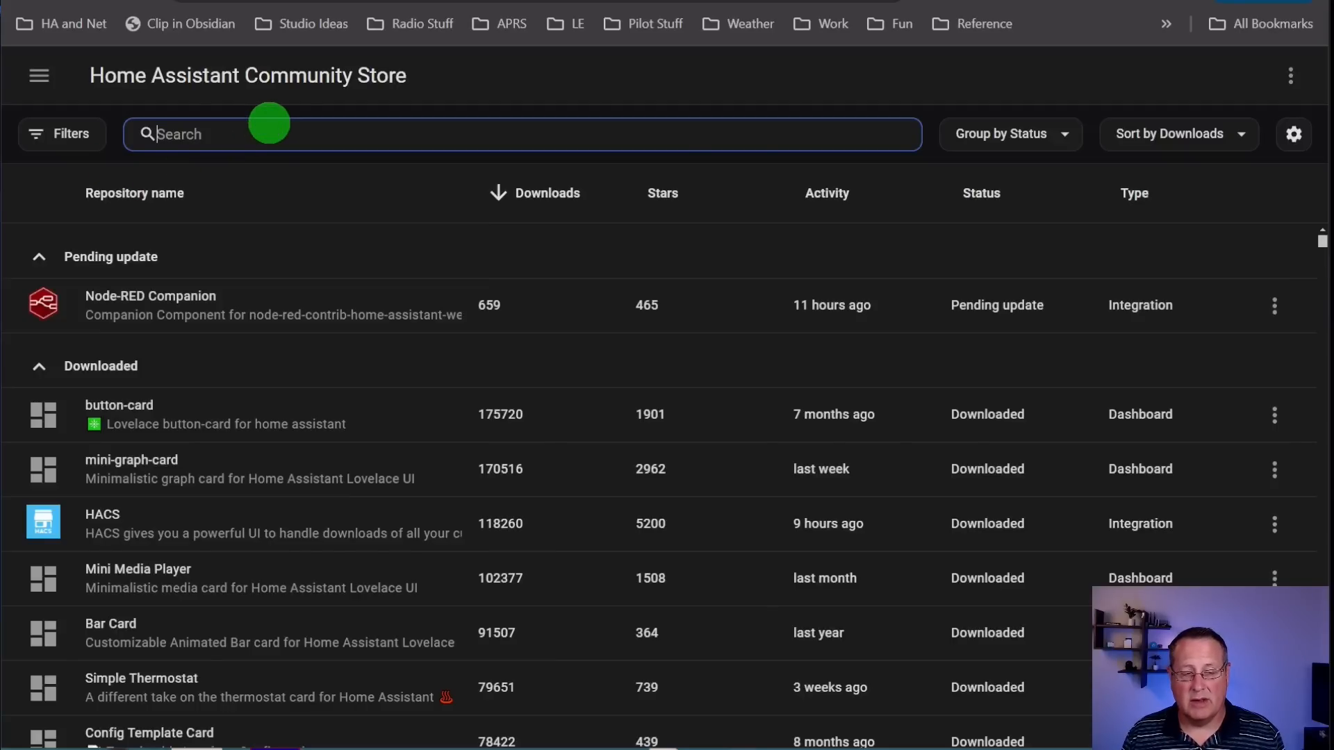
type("auto back")
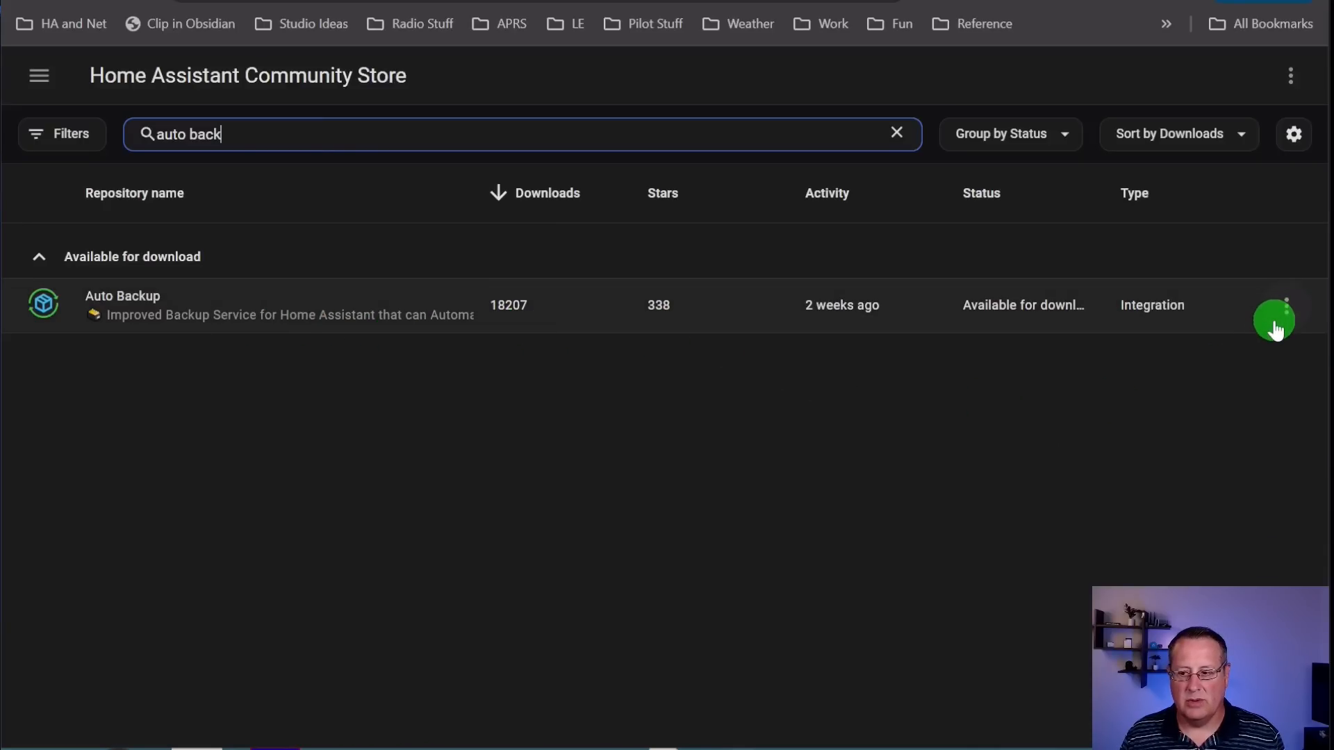
left_click(1282, 319)
left_click(1193, 549)
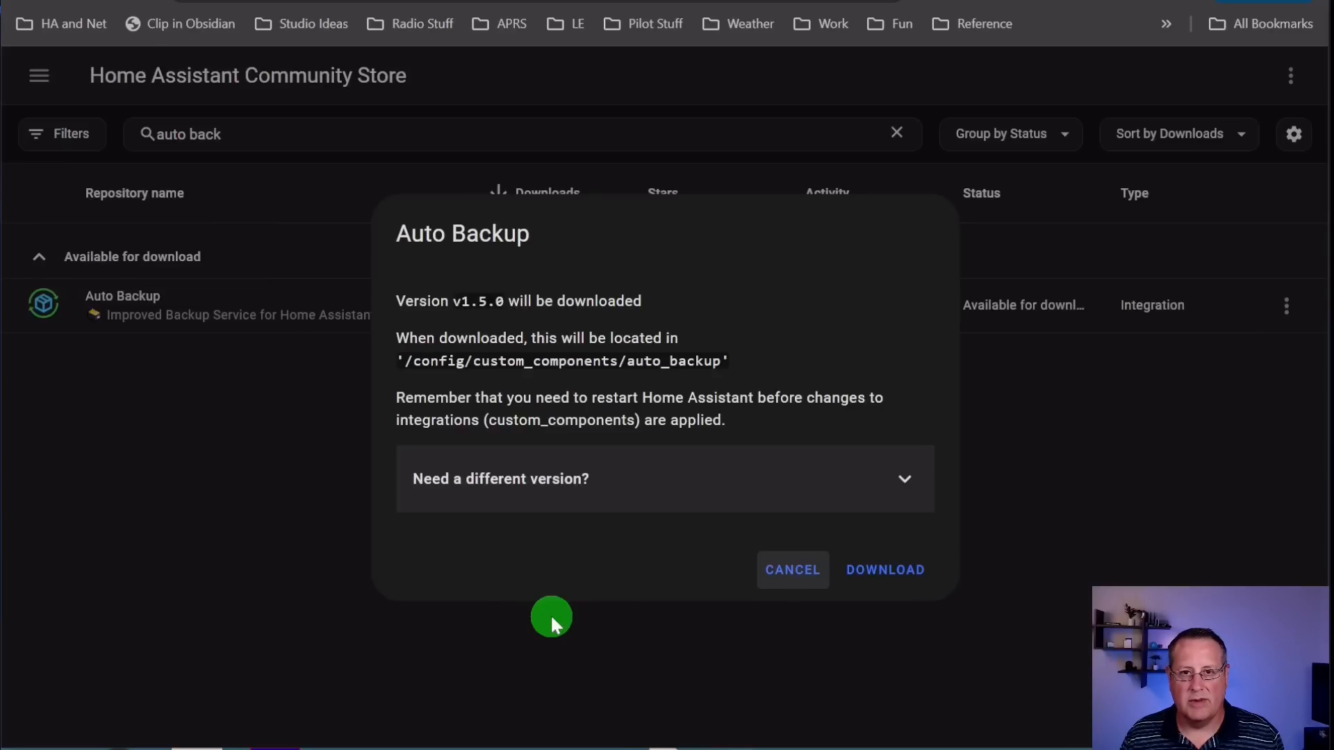
Check the list of other available Auto Backup releases, keep the default v1.5.0 and download it.
left_click(872, 479)
left_click(846, 556)
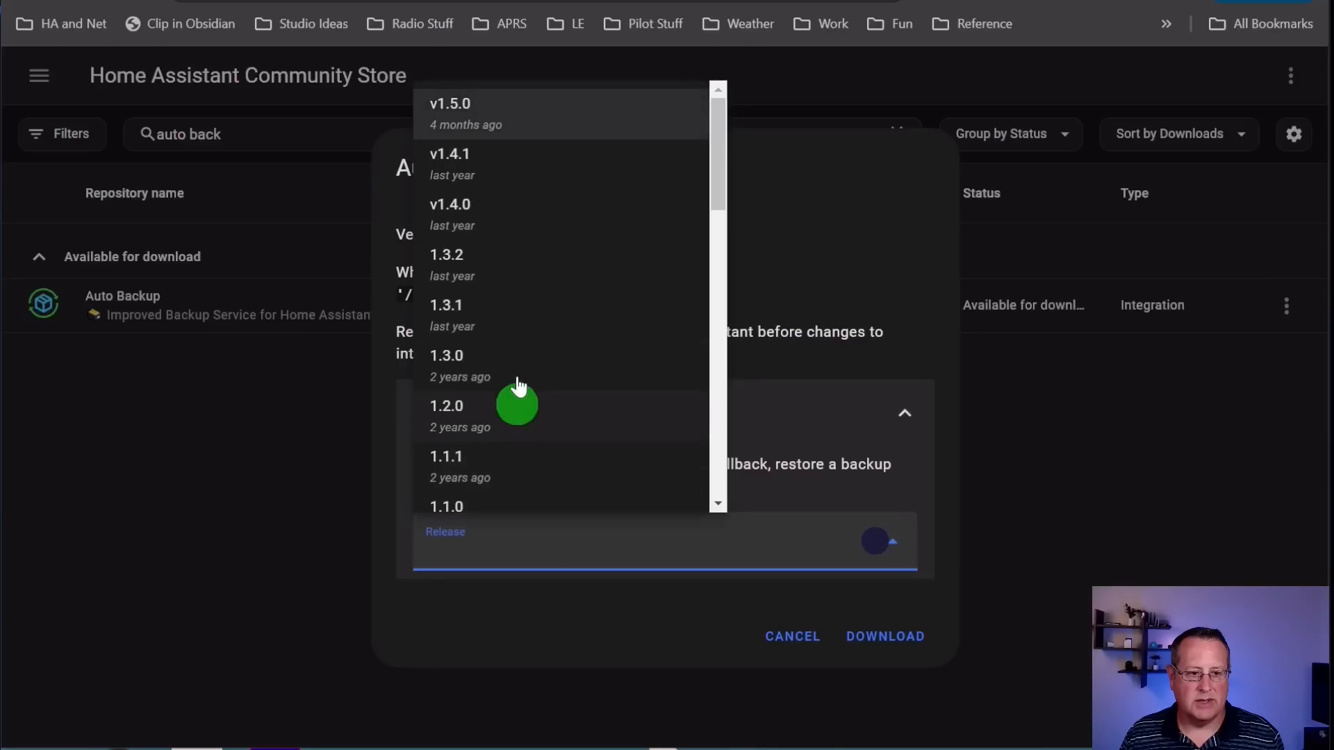
scroll(542, 313, "down", 5)
scroll(542, 375, "down", 5)
scroll(557, 453, "up", 8)
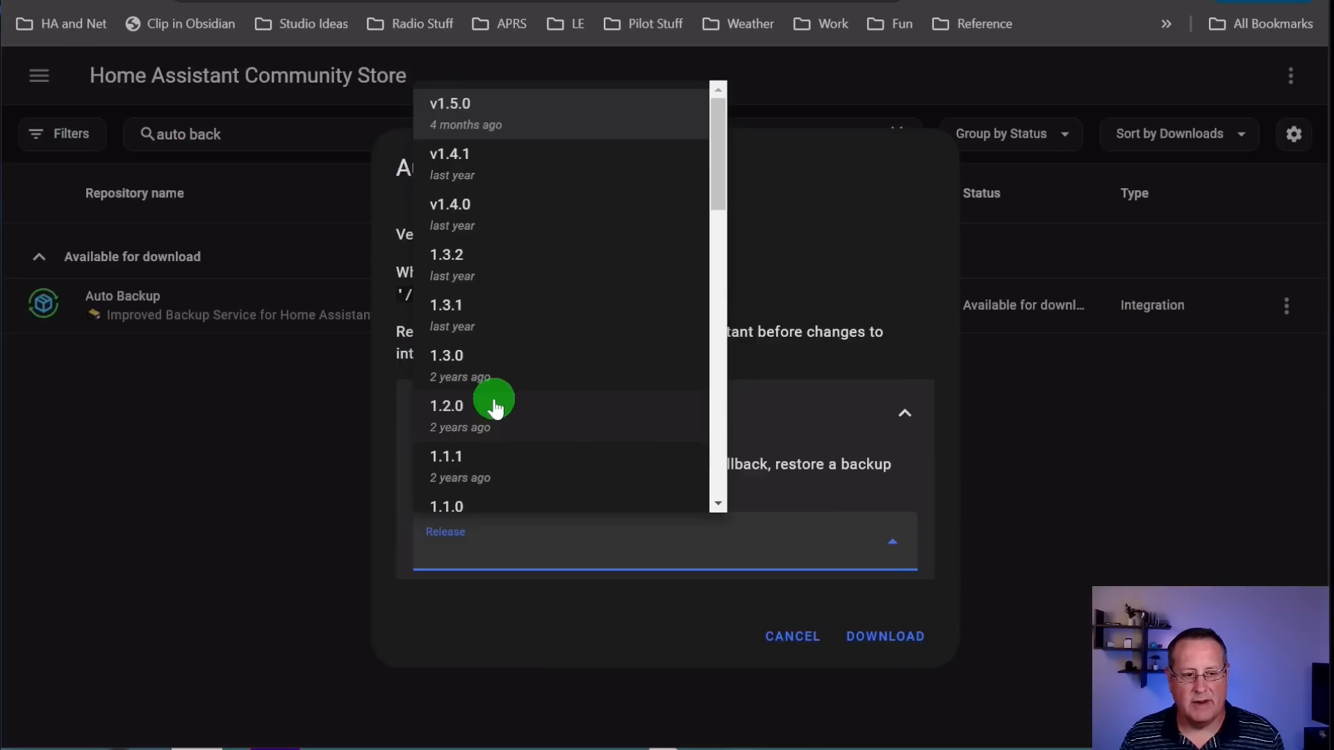
left_click(610, 646)
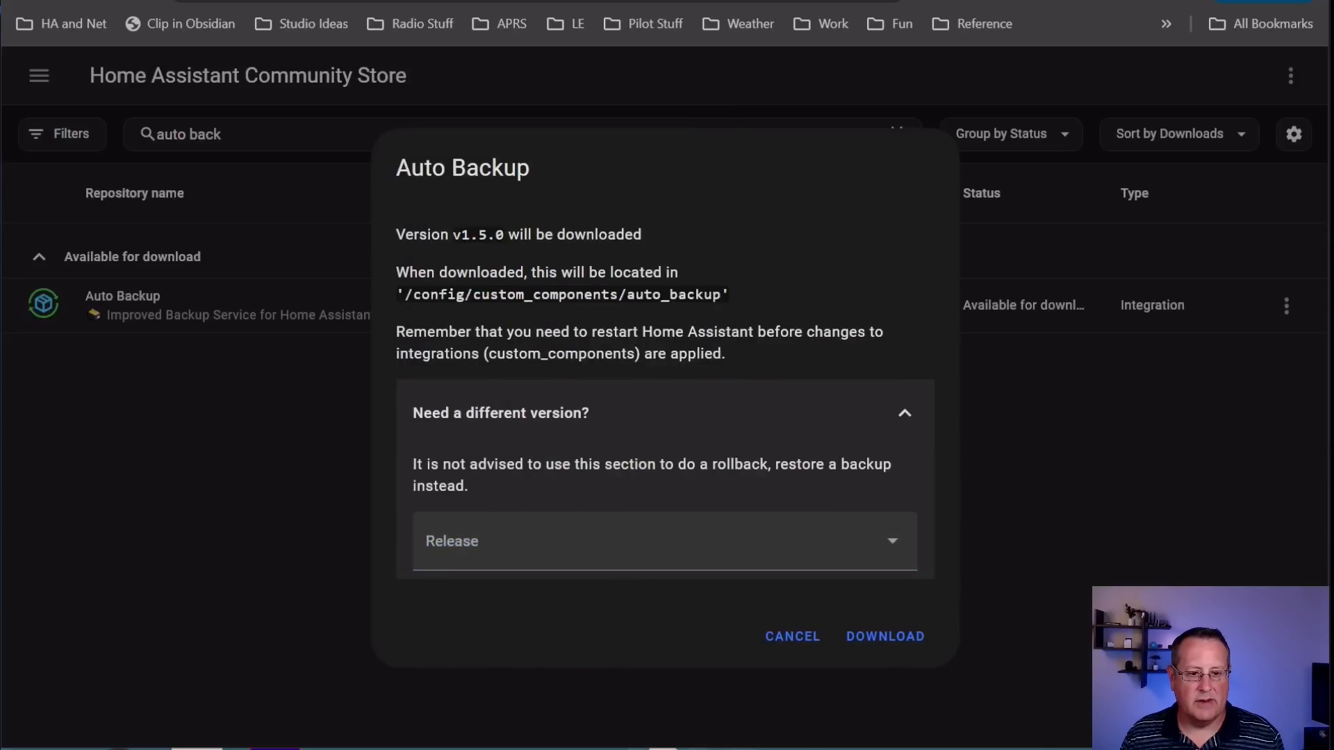
left_click(899, 638)
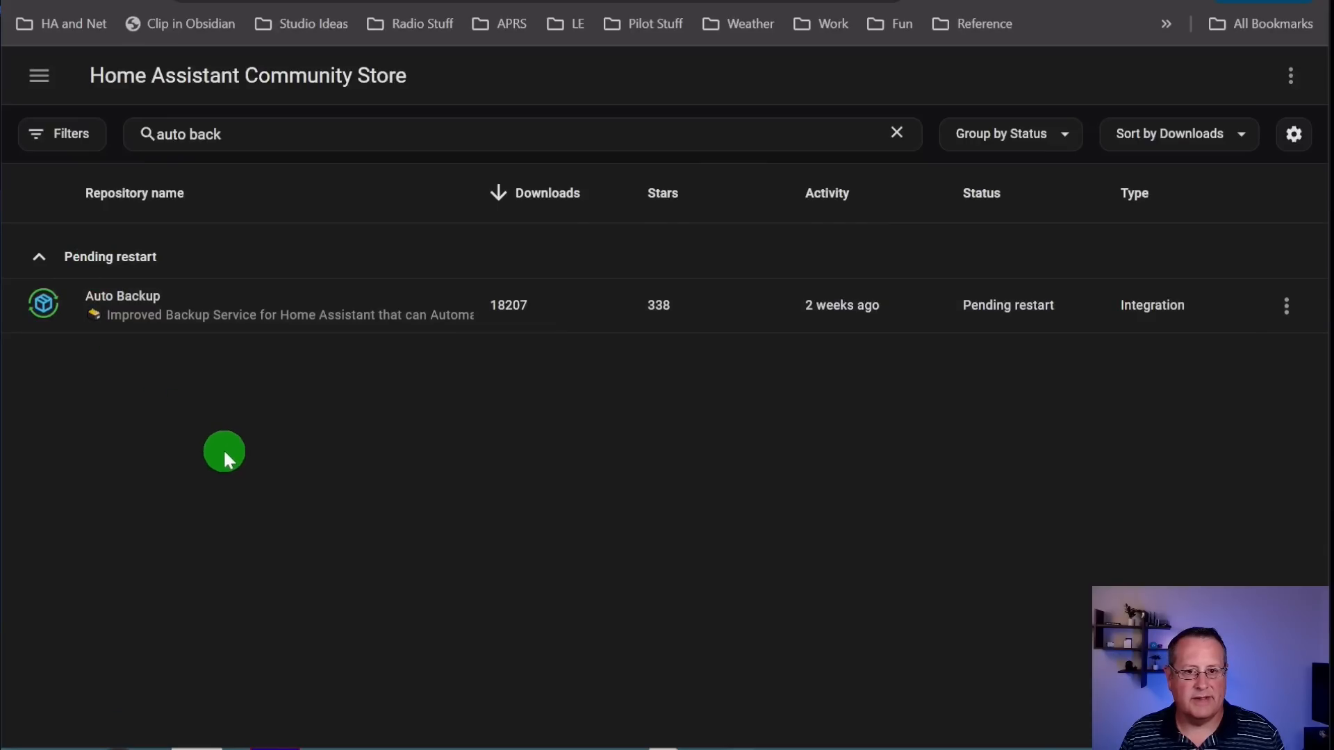
Go to Settings and perform a full restart of Home Assistant.
type("csett")
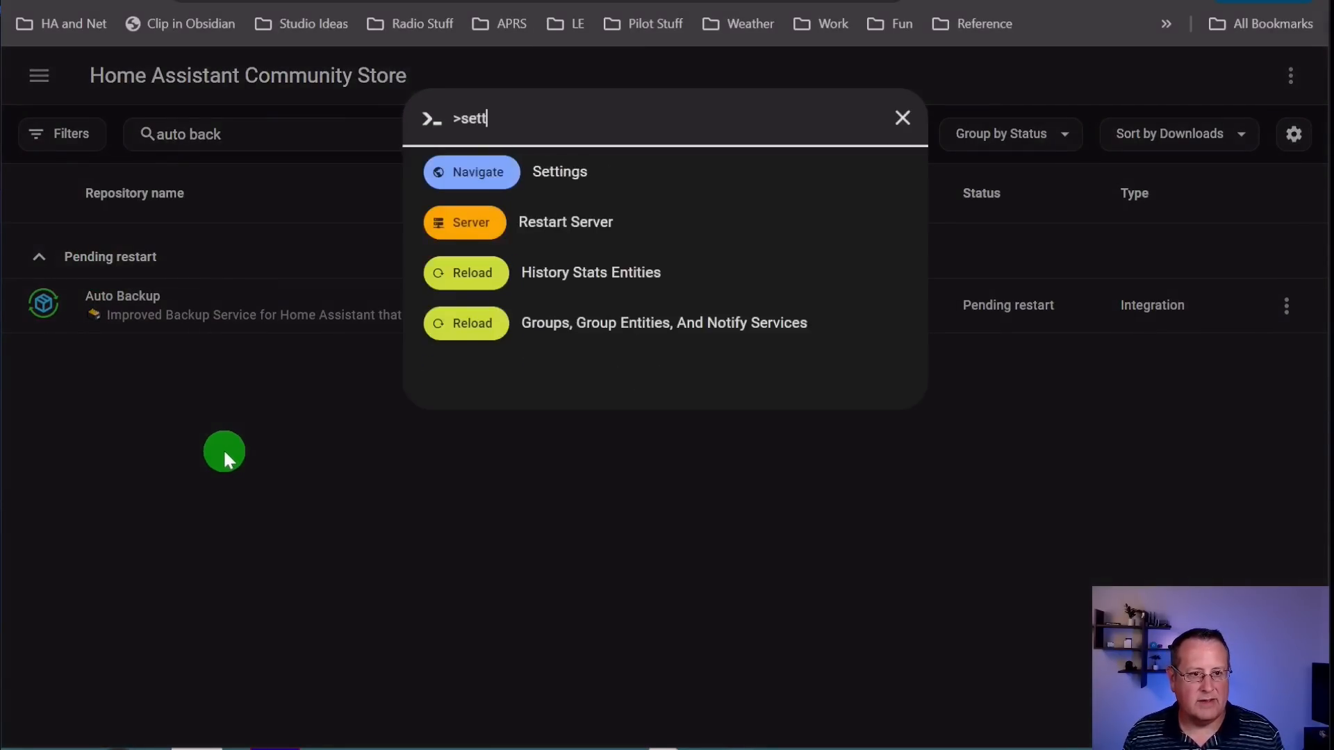
left_click(524, 173)
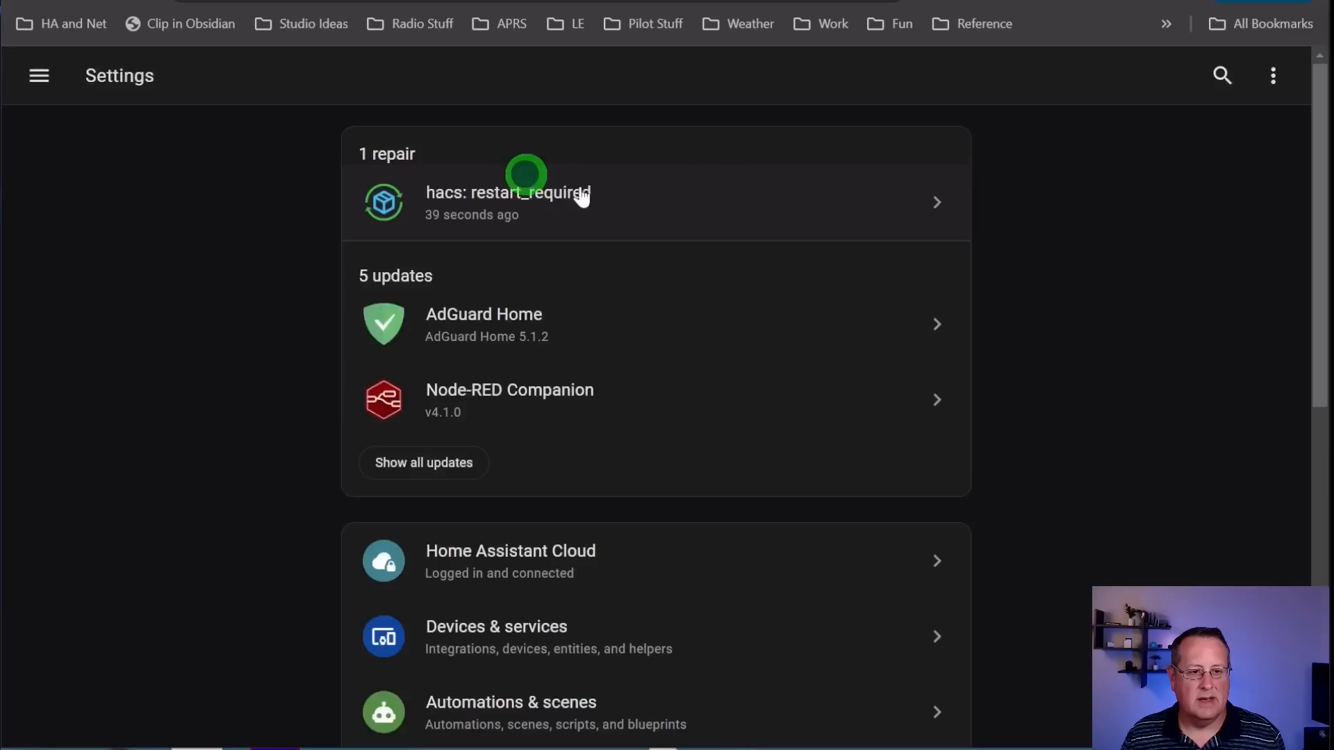
left_click(1274, 83)
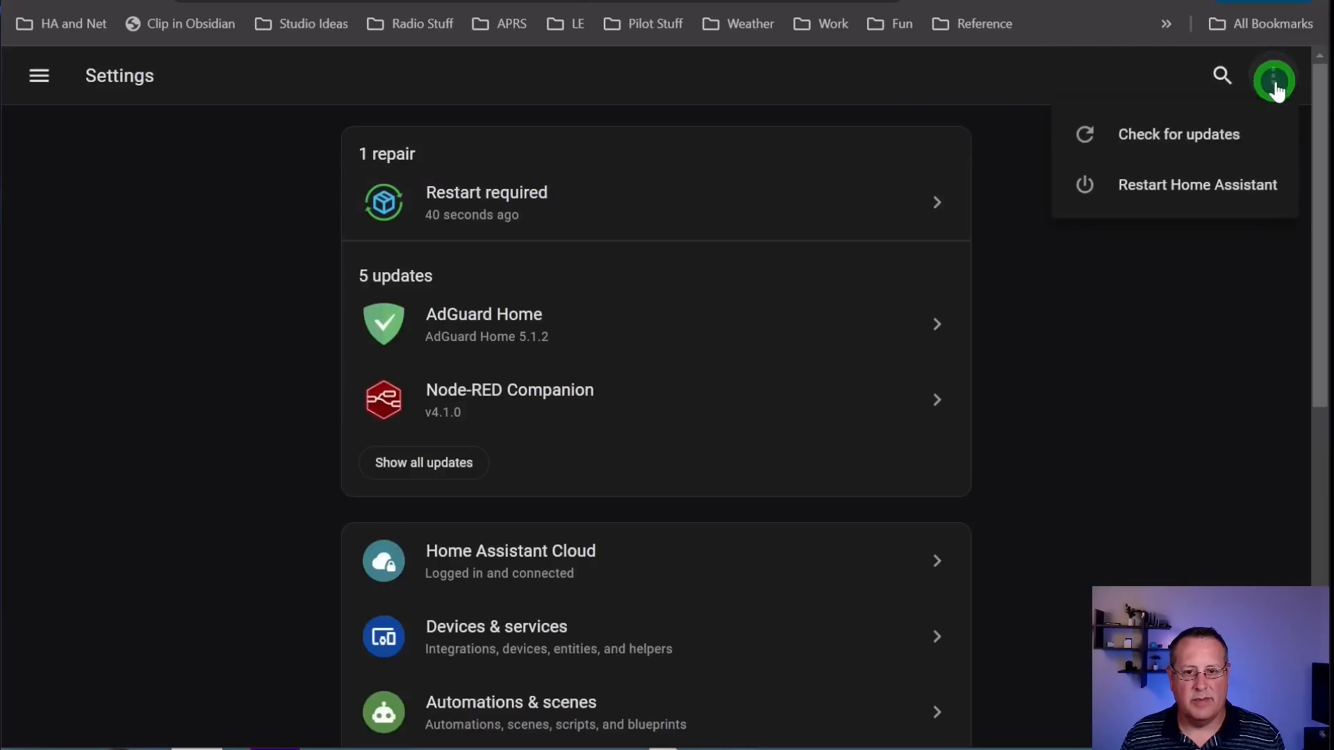
left_click(1219, 200)
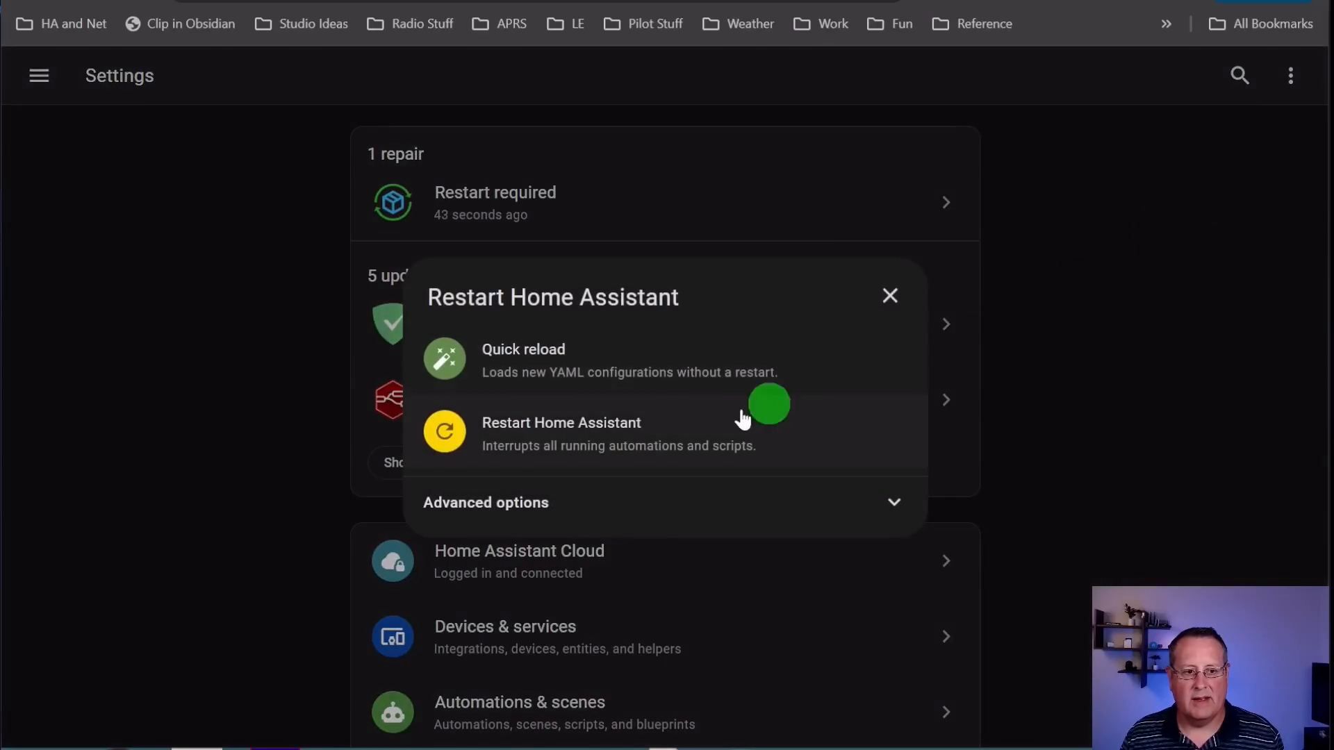
left_click(630, 439)
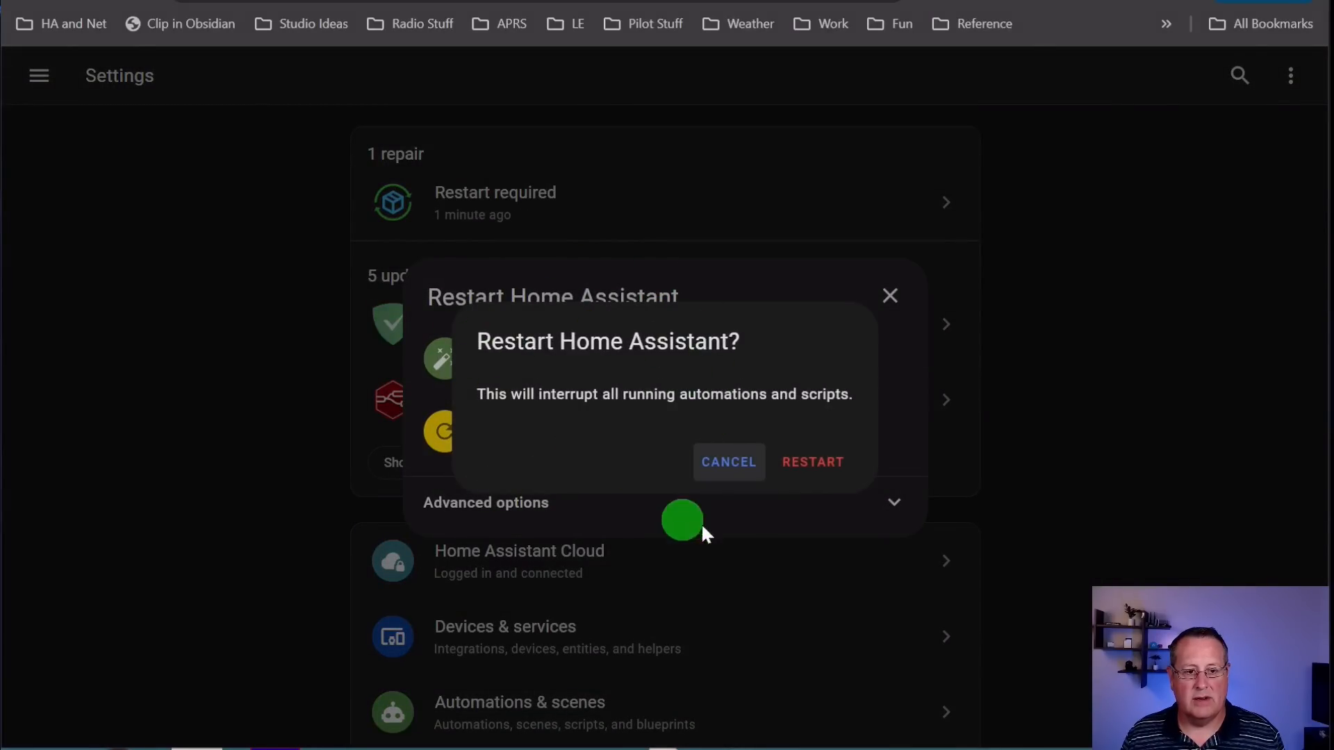
left_click(826, 471)
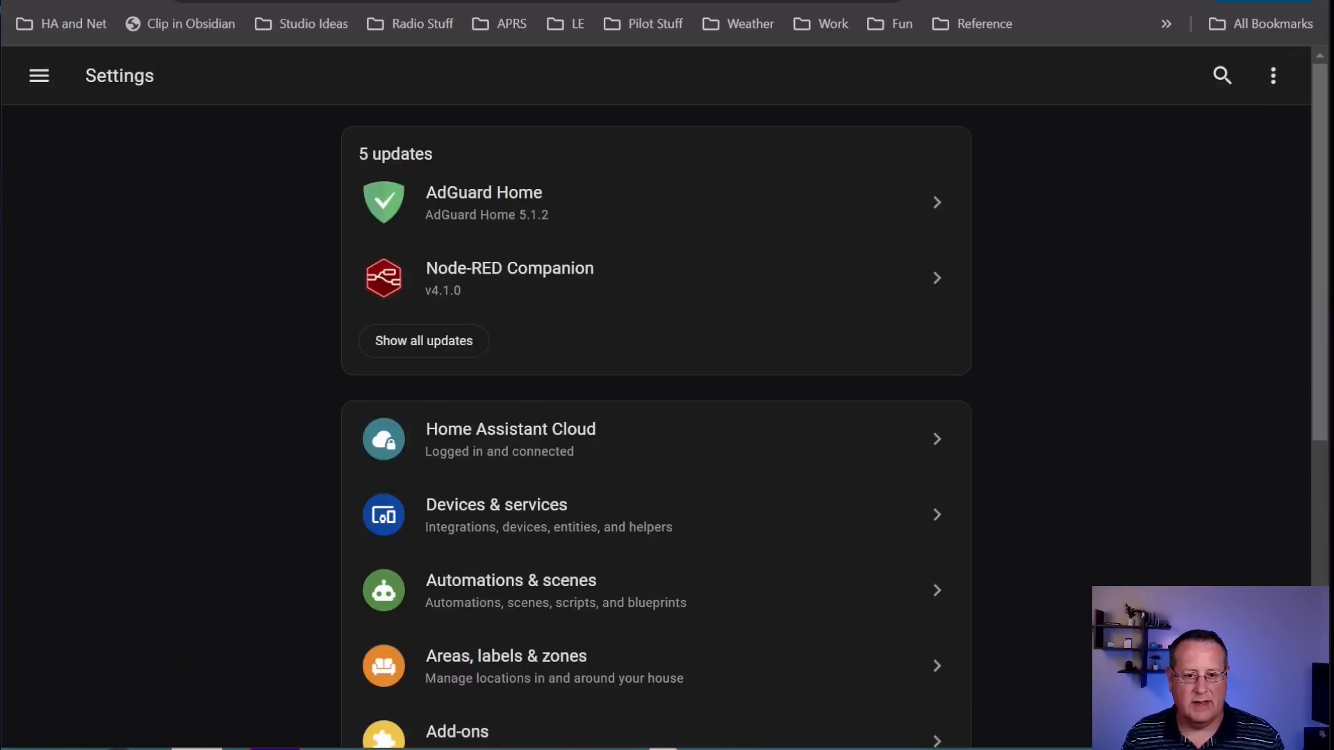
Search the quick commands for "inte" and go to the Integrations page.
type("cinte")
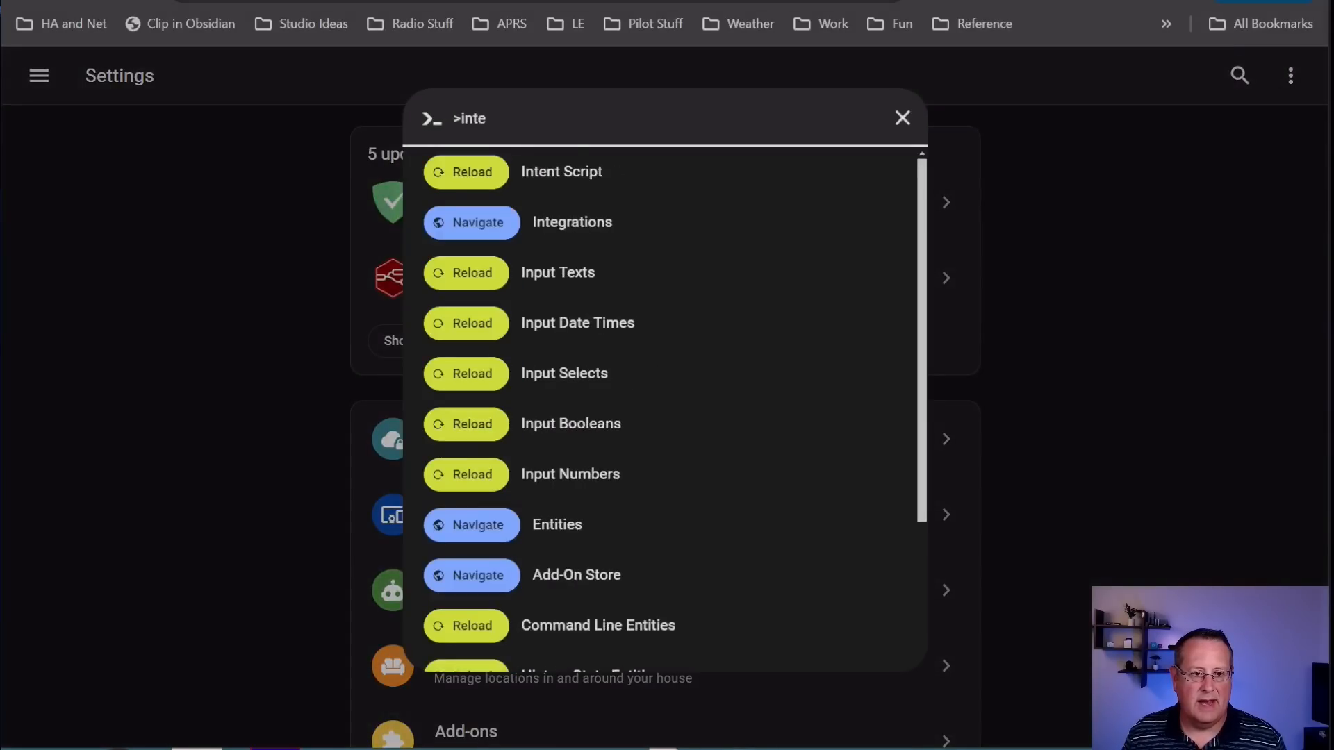
key("Down")
key("Down")
key("Return")
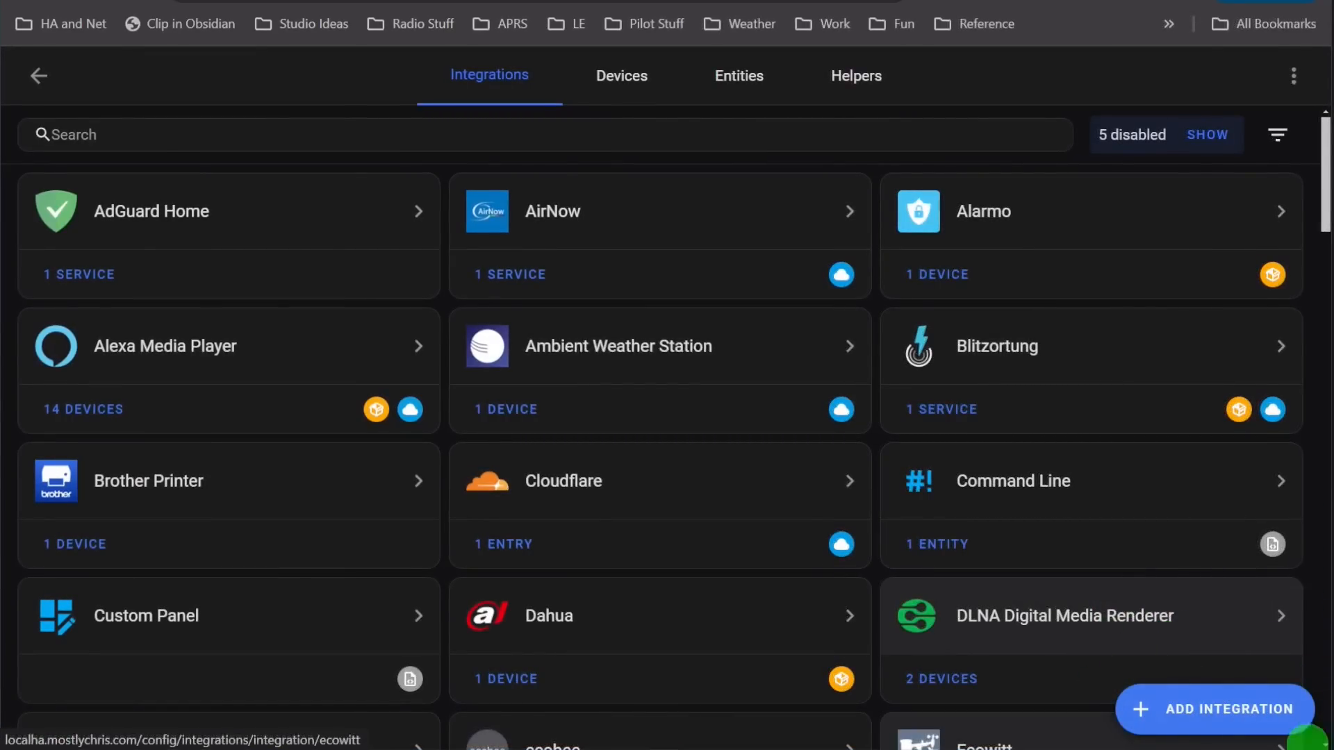
Add a new integration, search the brands for "auto ba", choose Auto Backup and submit its setup.
left_click(1233, 712)
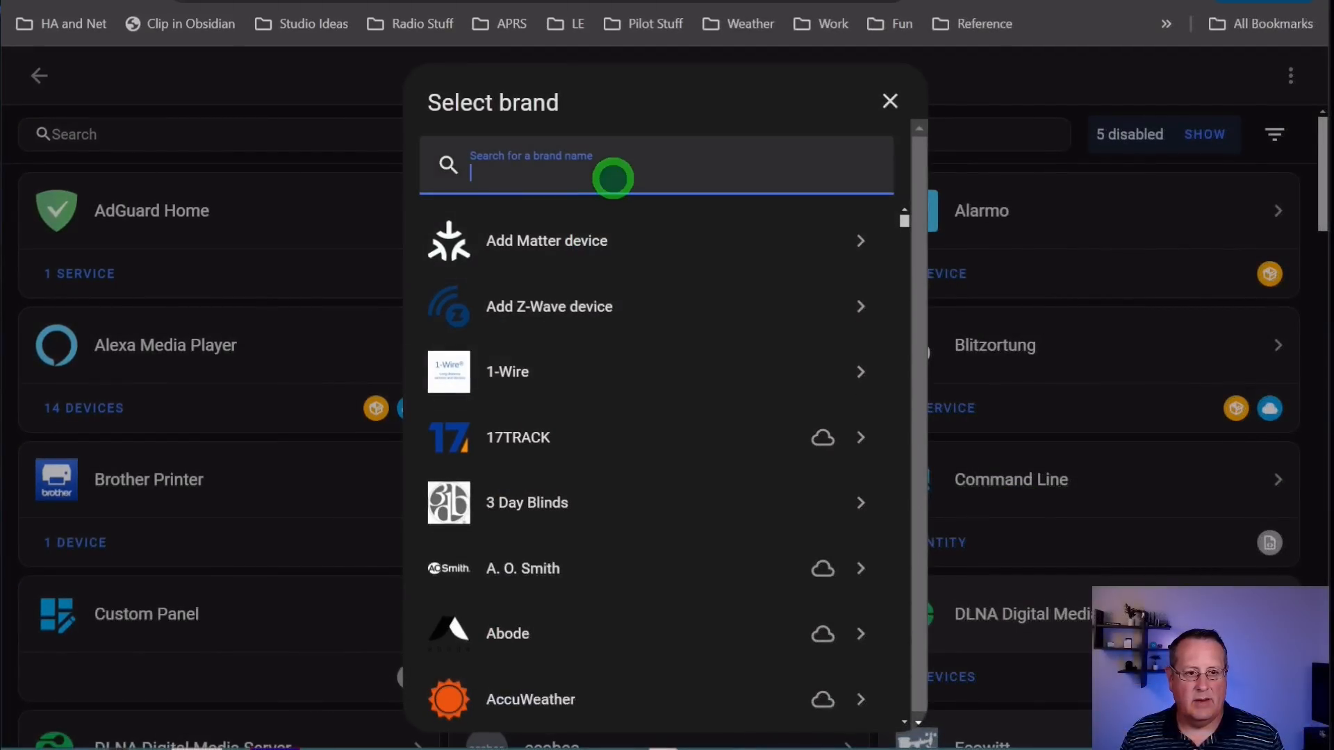
type("a")
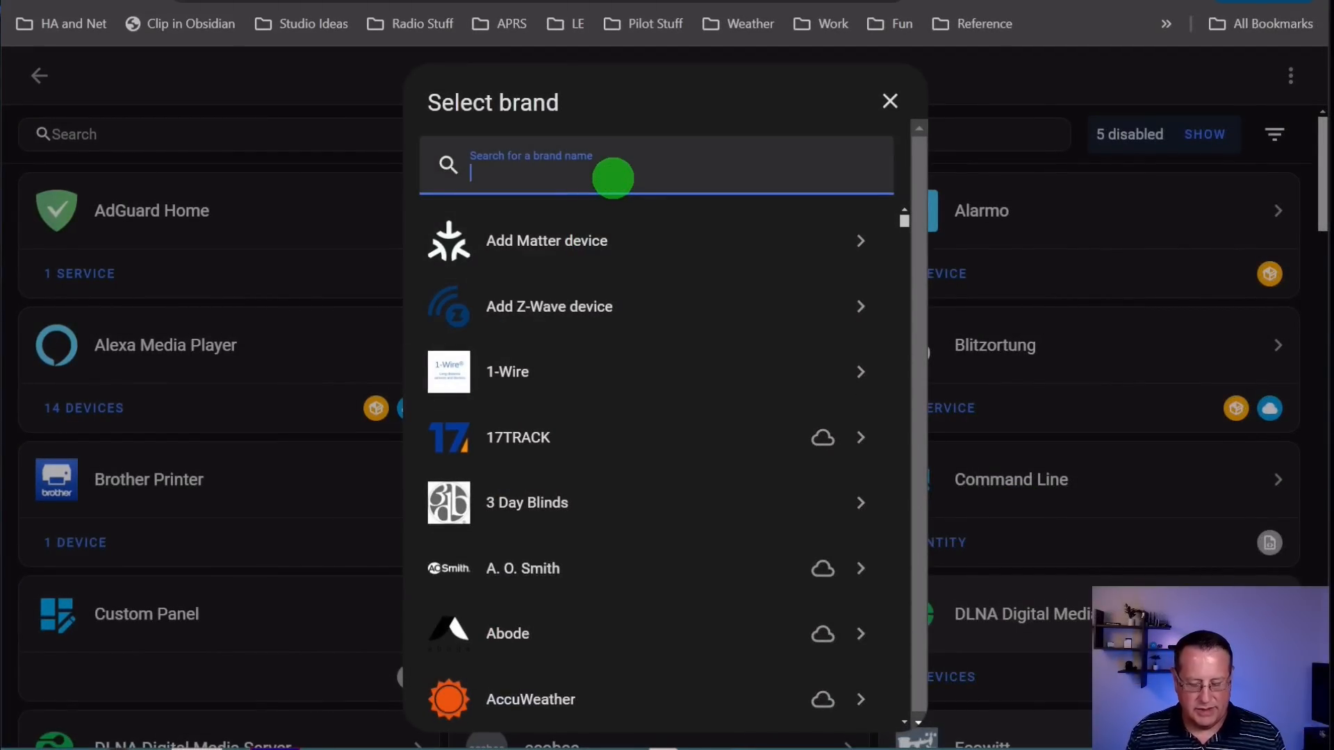
key("BackSpace")
type("auto ba")
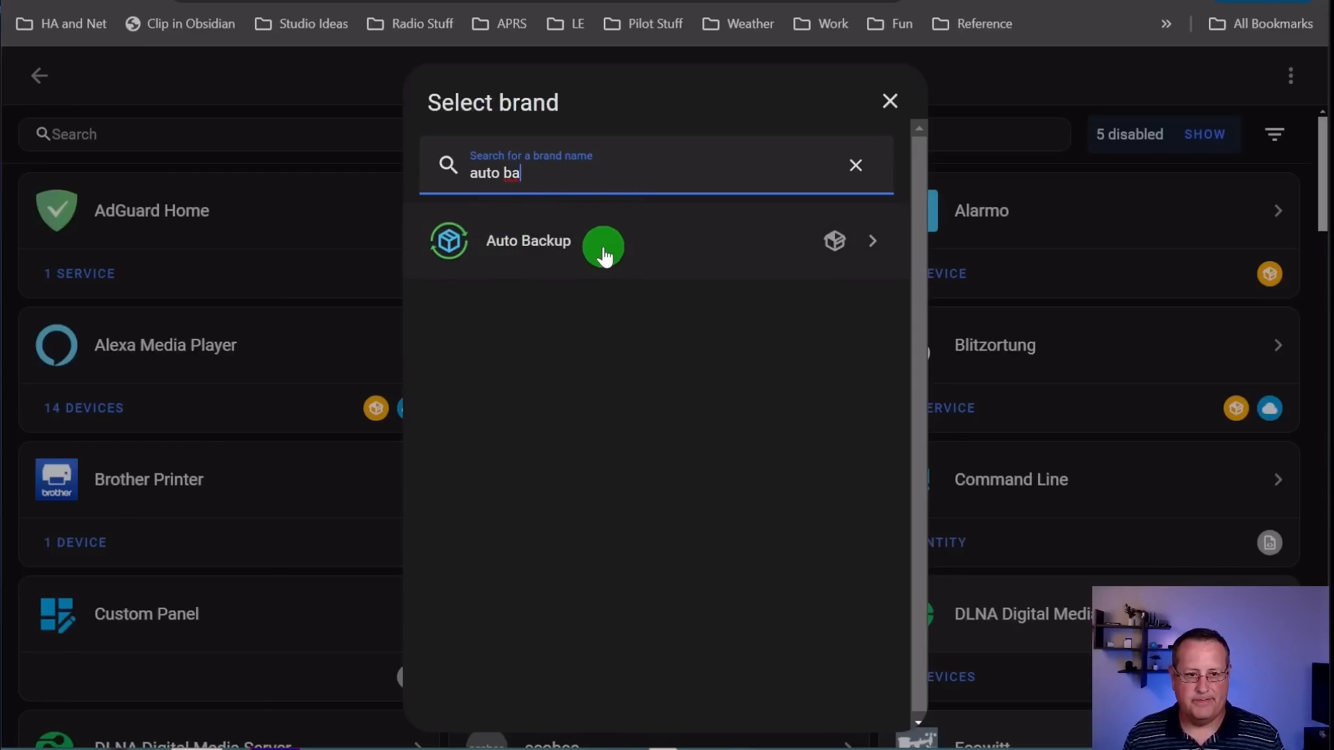
left_click(603, 255)
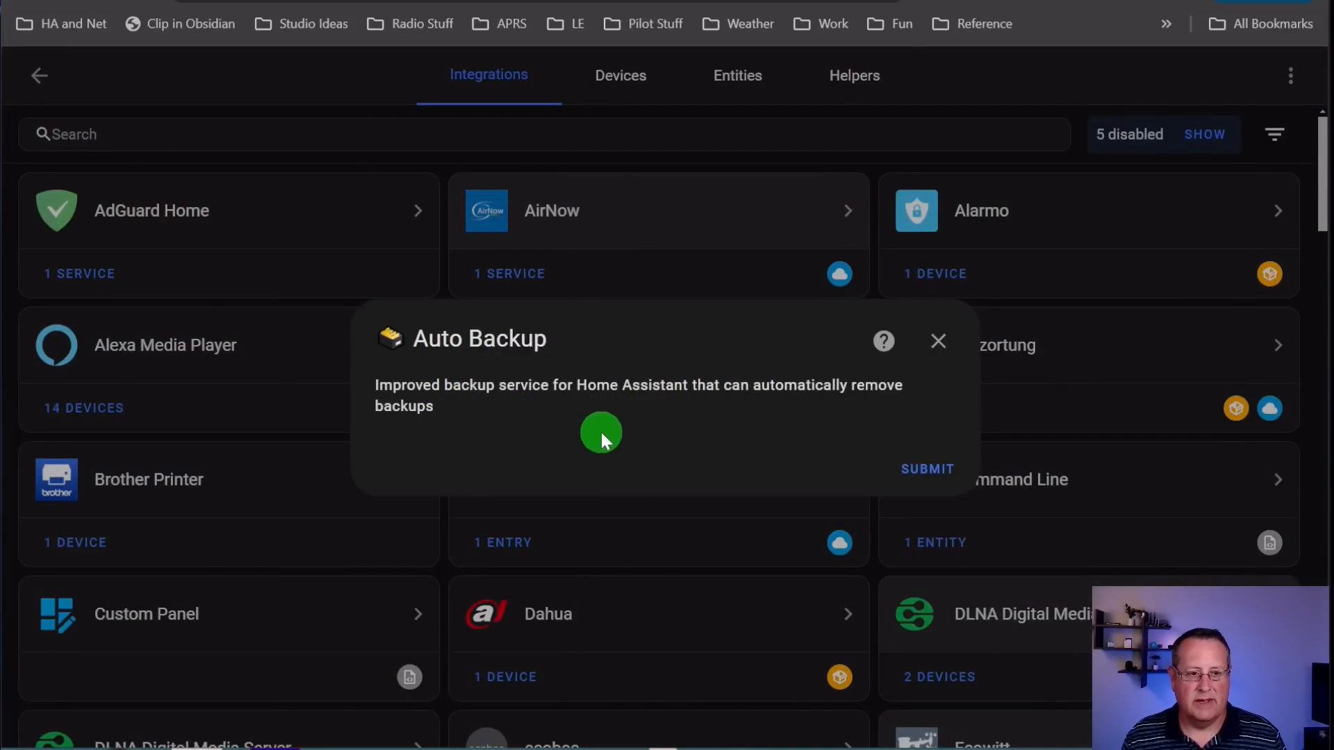
left_click(910, 470)
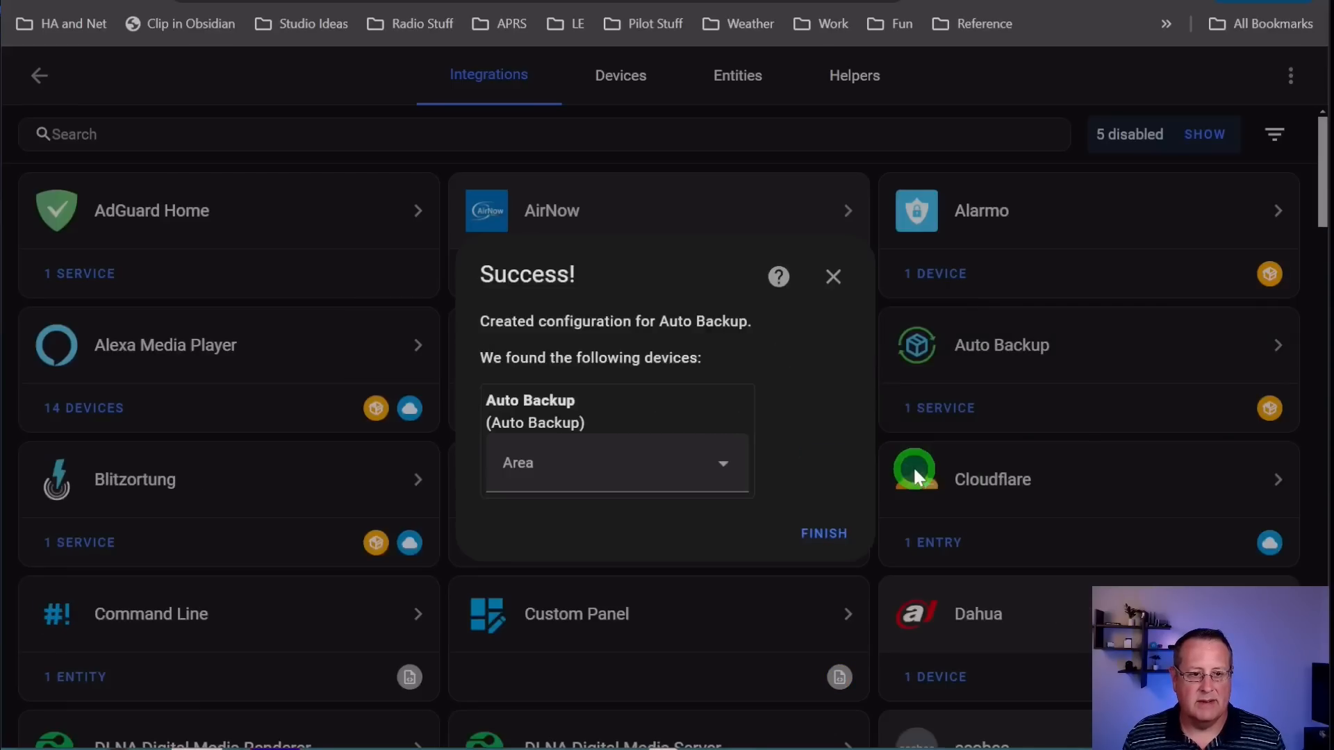
Look through the available areas for the Auto Backup device and finish the setup without assigning one.
left_click(722, 466)
scroll(670, 566, "down", 5)
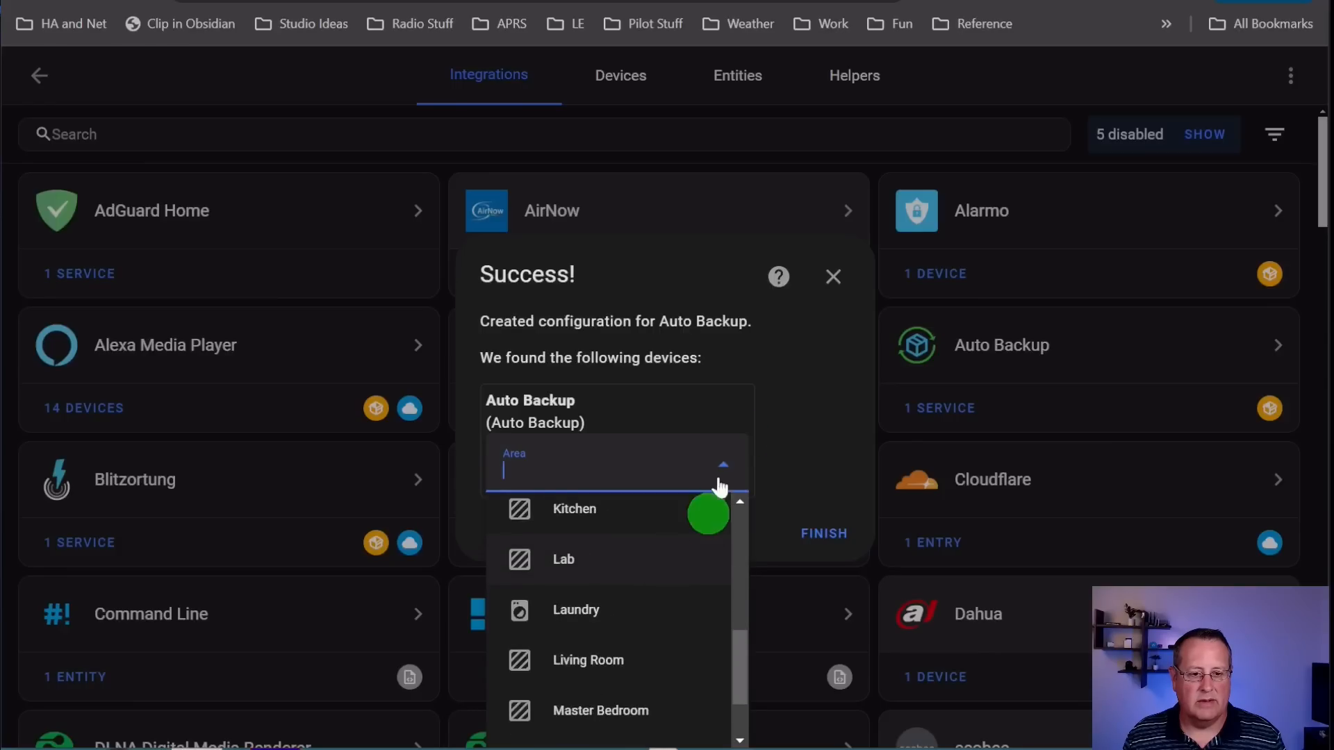
left_click(764, 354)
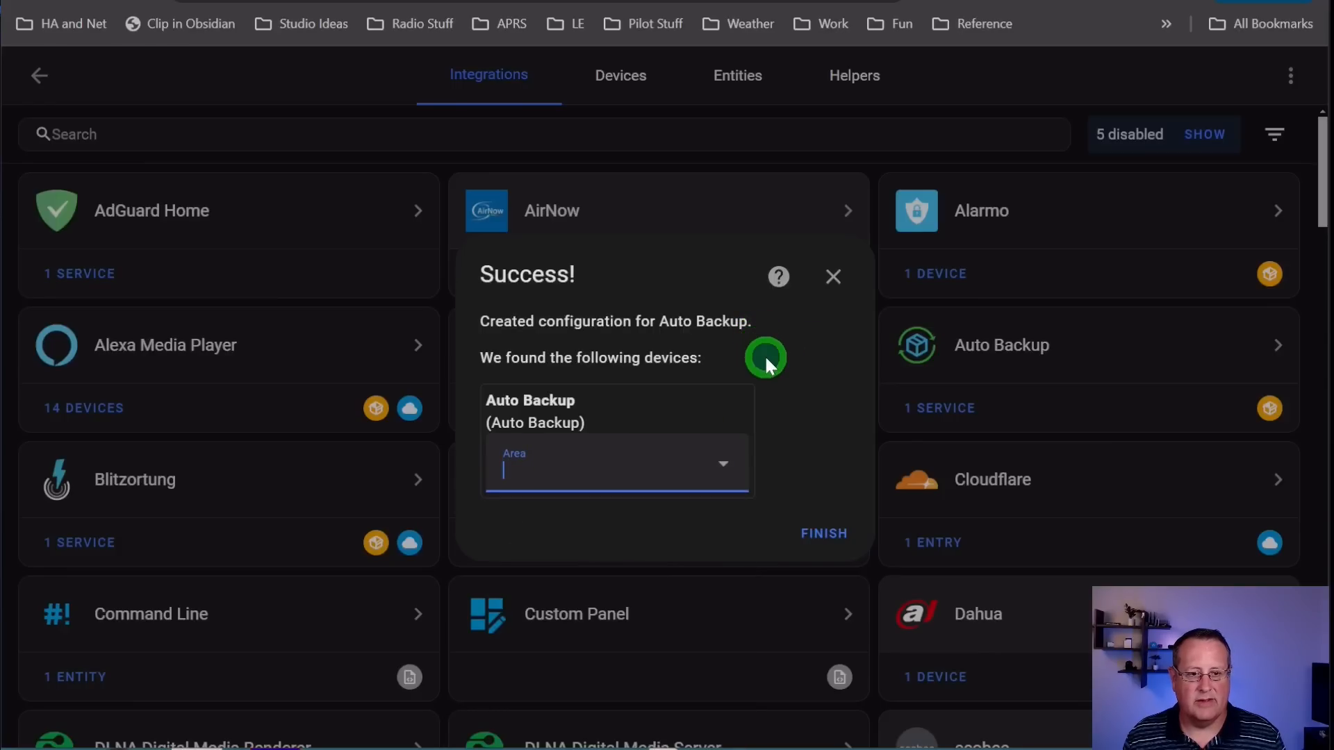
left_click(820, 534)
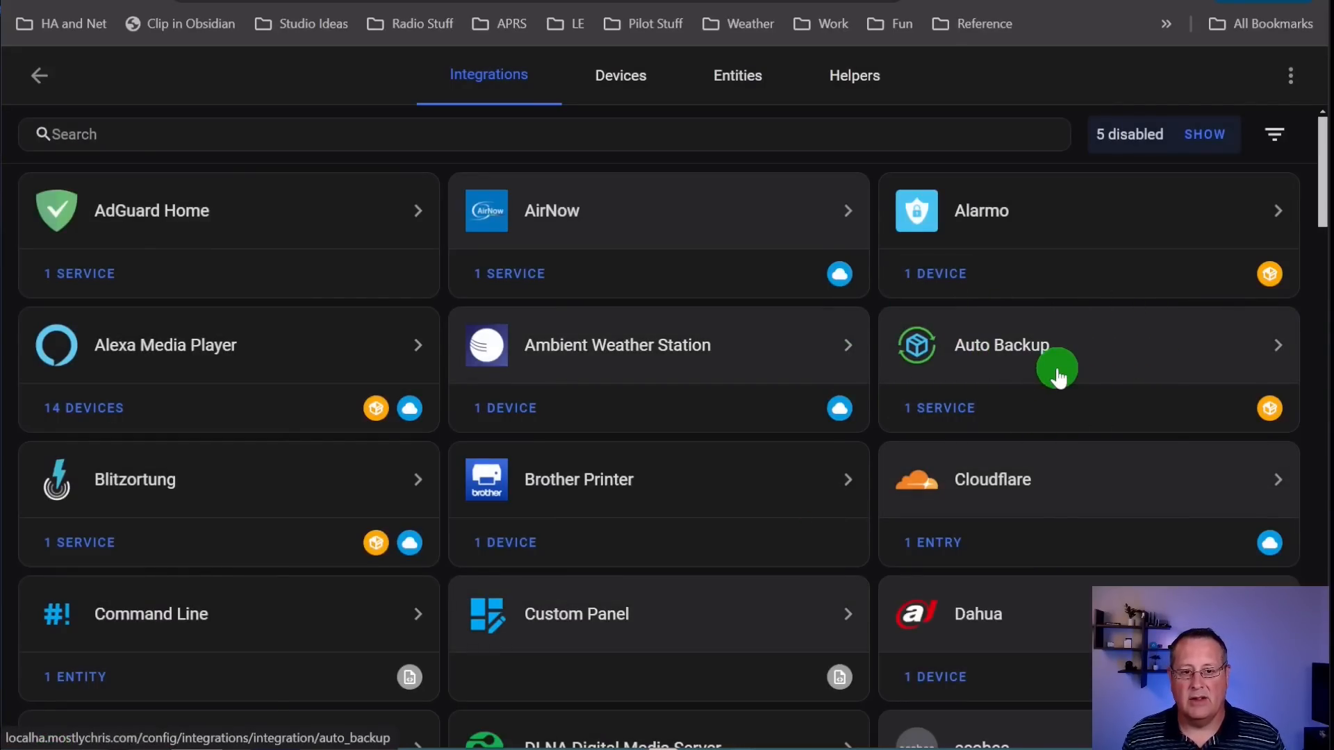
Open the Auto Backup configuration, check its options in the documentation, and submit automatic deletion of expired backups with the 20-minute timeout.
left_click(1004, 351)
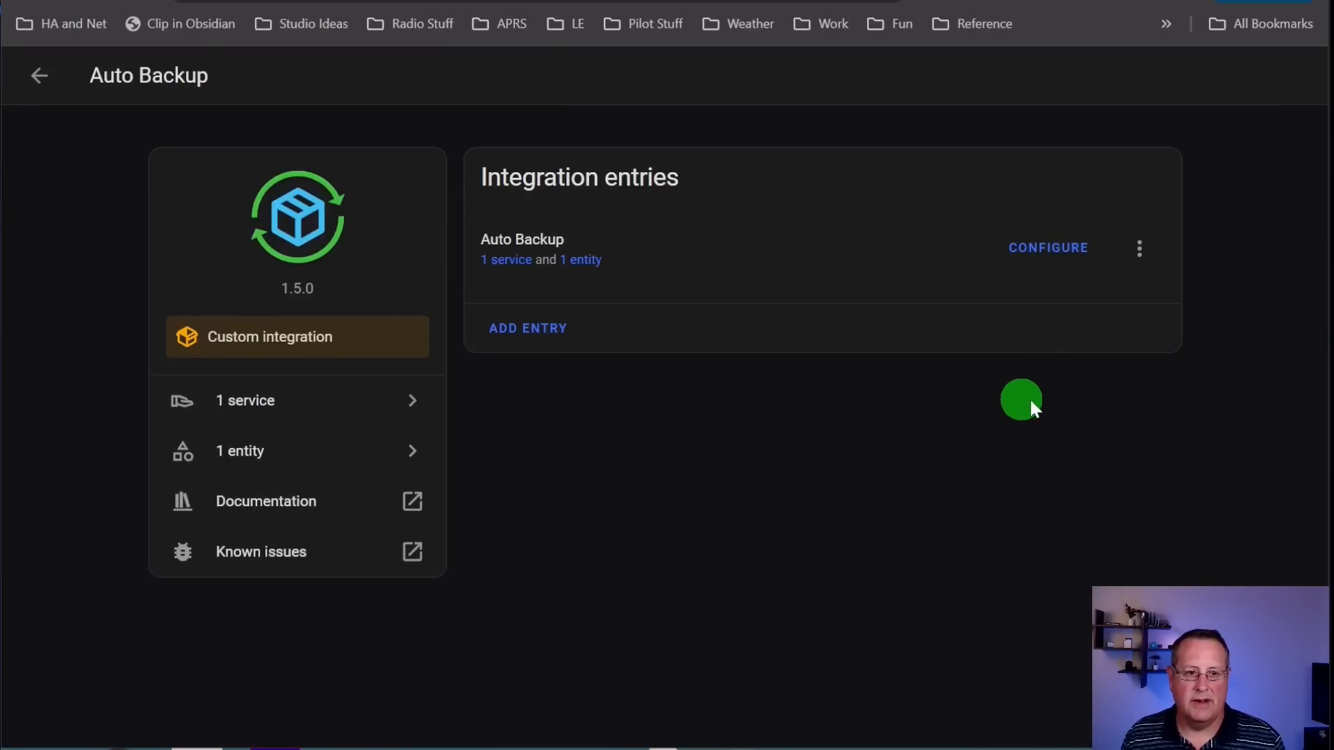
left_click(1057, 249)
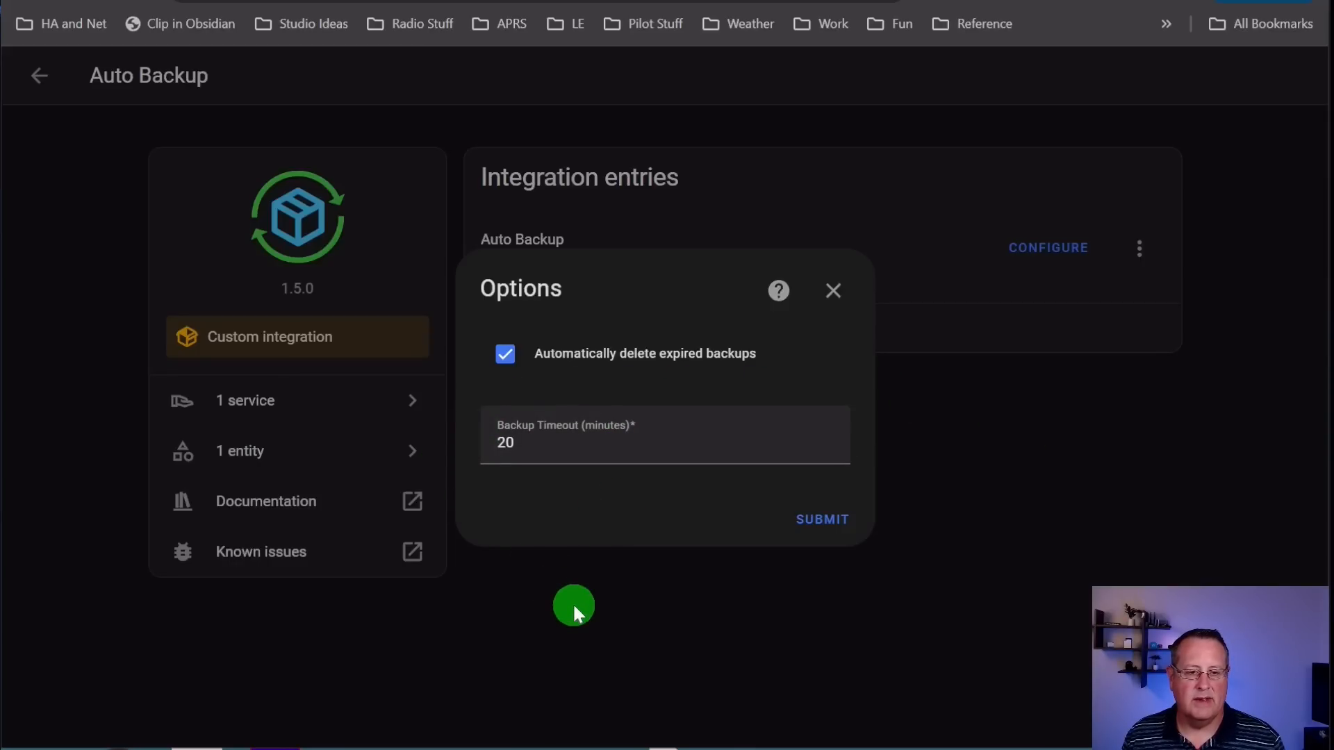
left_click(635, 1)
scroll(741, 518, "down", 4)
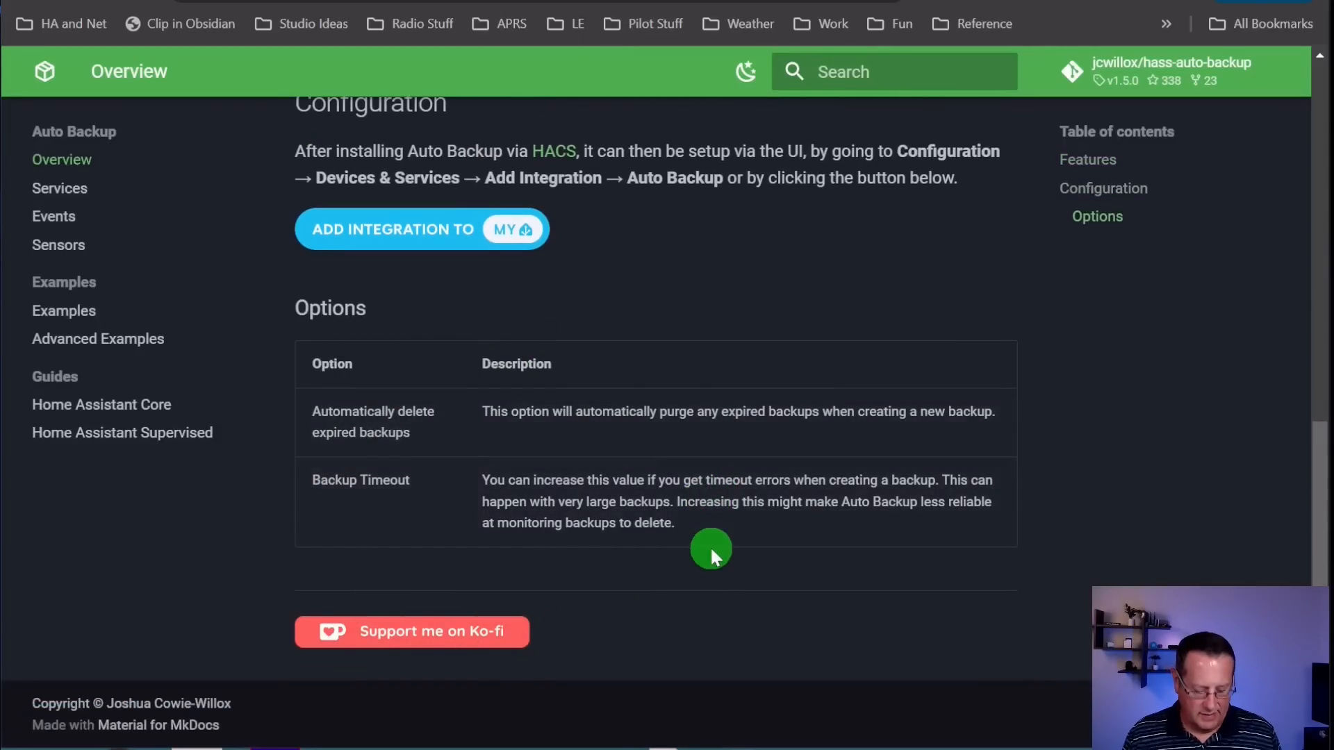
key("ctrl+plus")
key("ctrl+plus")
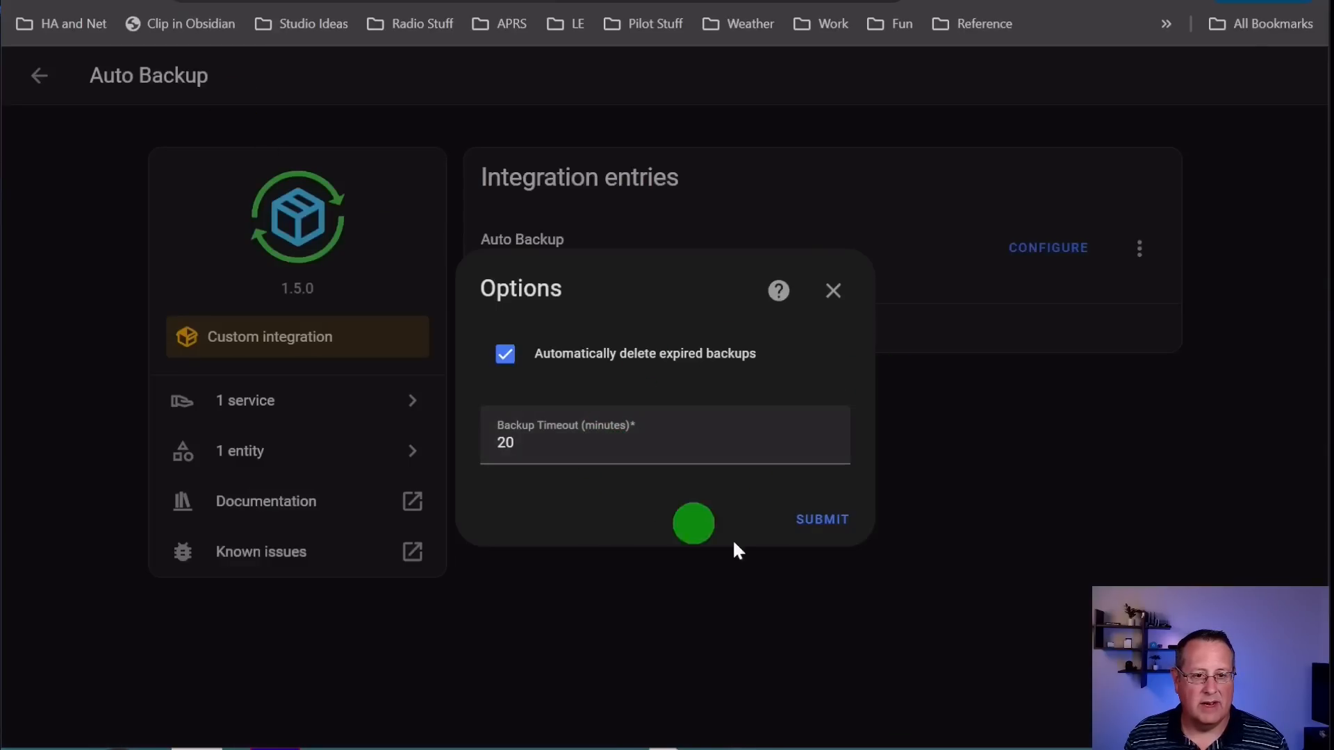
left_click(806, 522)
left_click(837, 456)
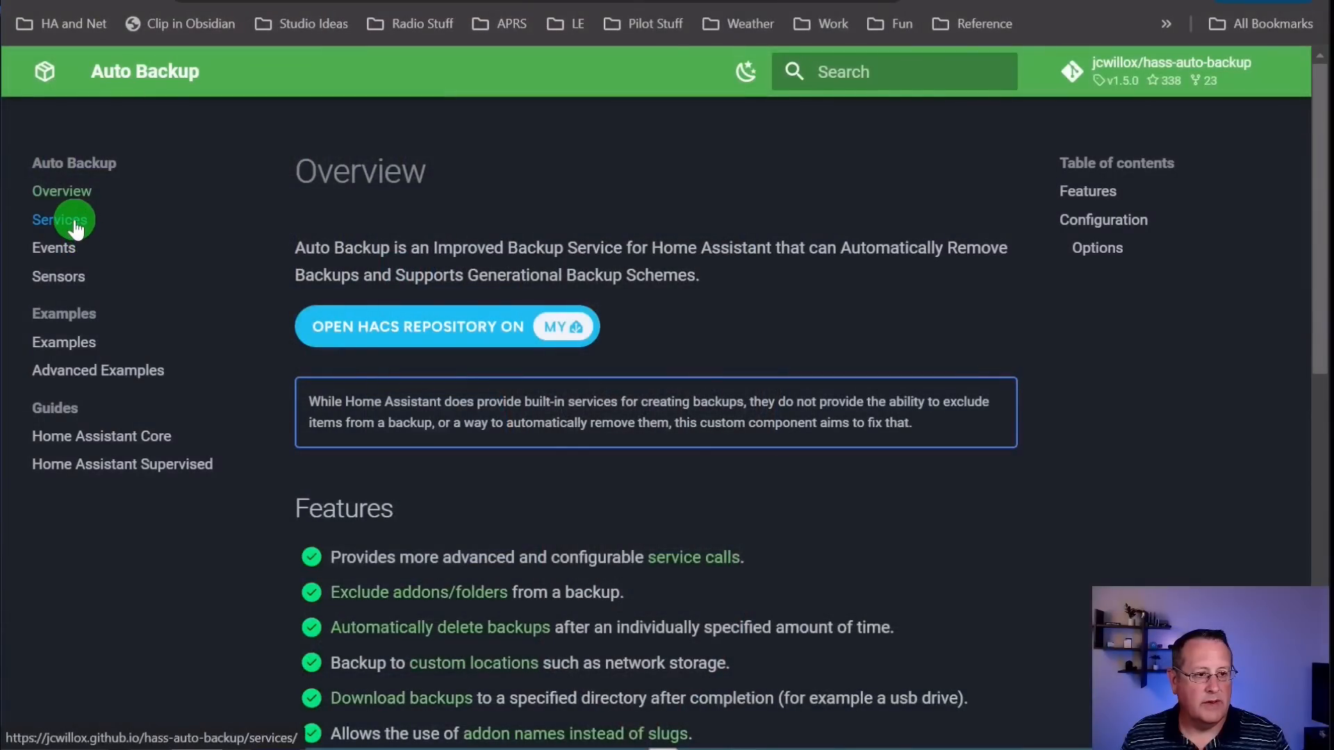
In the Auto Backup documentation's Services page, examine the examples for full, partial, empty partial and alternate include/exclude backups.
left_click(69, 220)
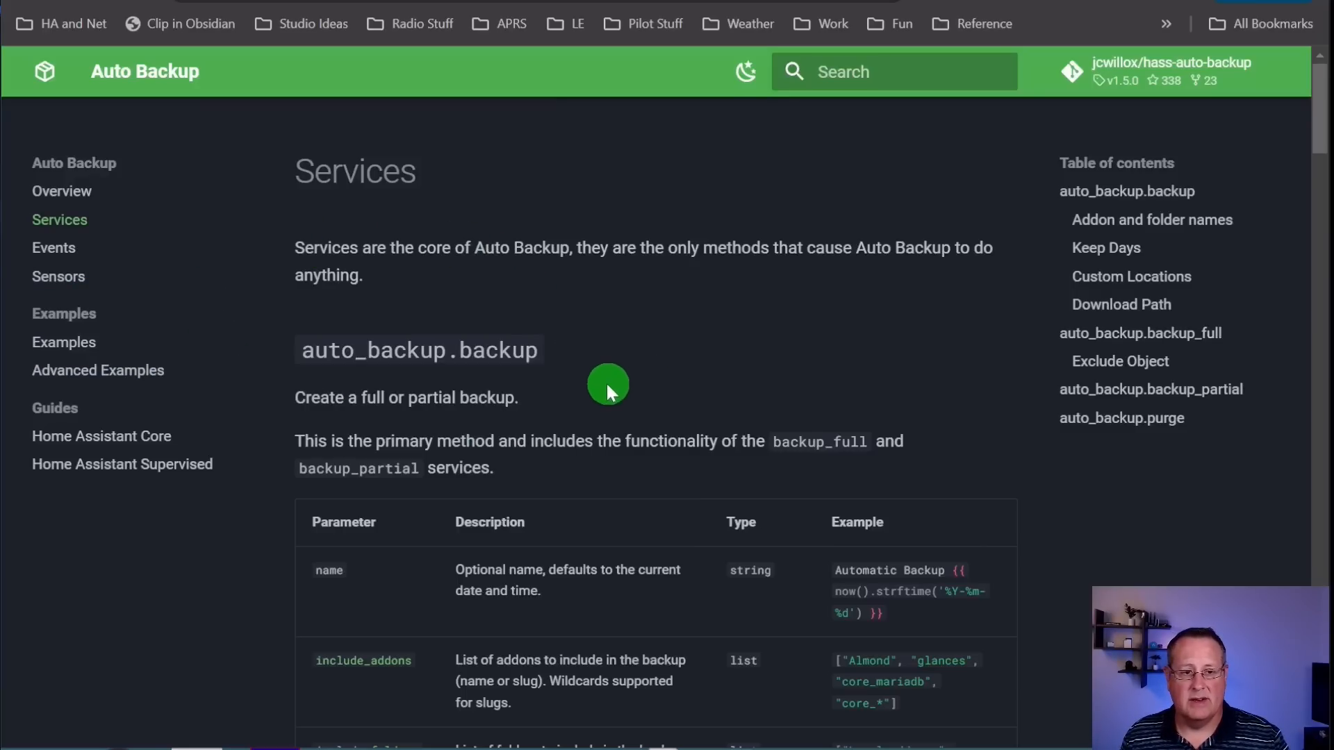
scroll(437, 420, "down", 12)
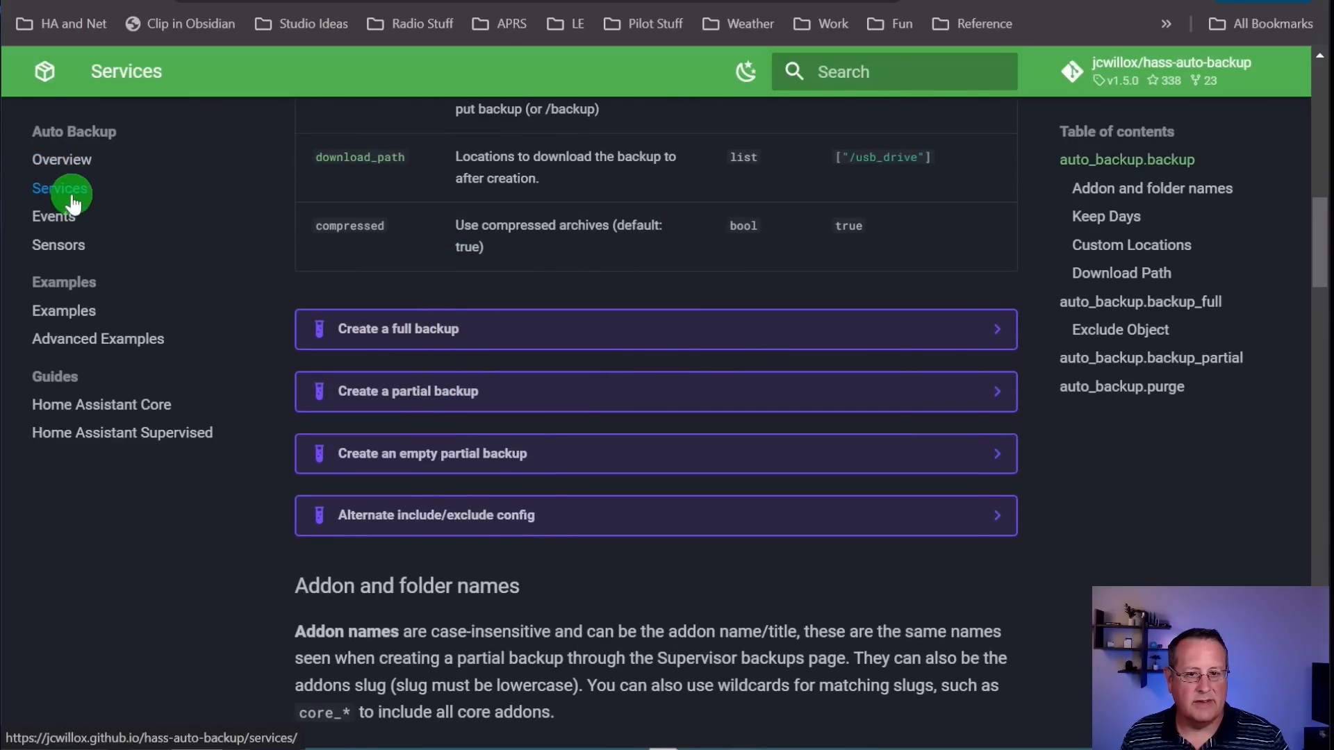
left_click(618, 333)
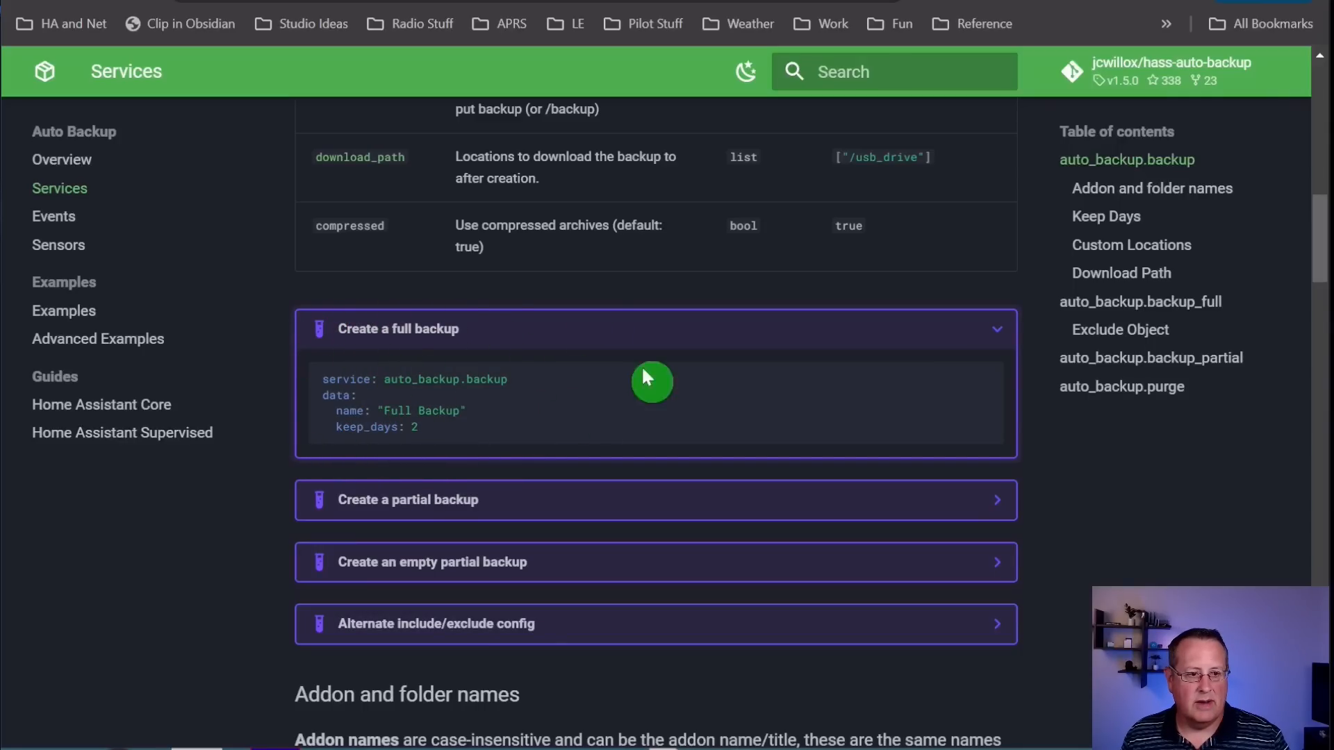
left_click(471, 337)
left_click(426, 390)
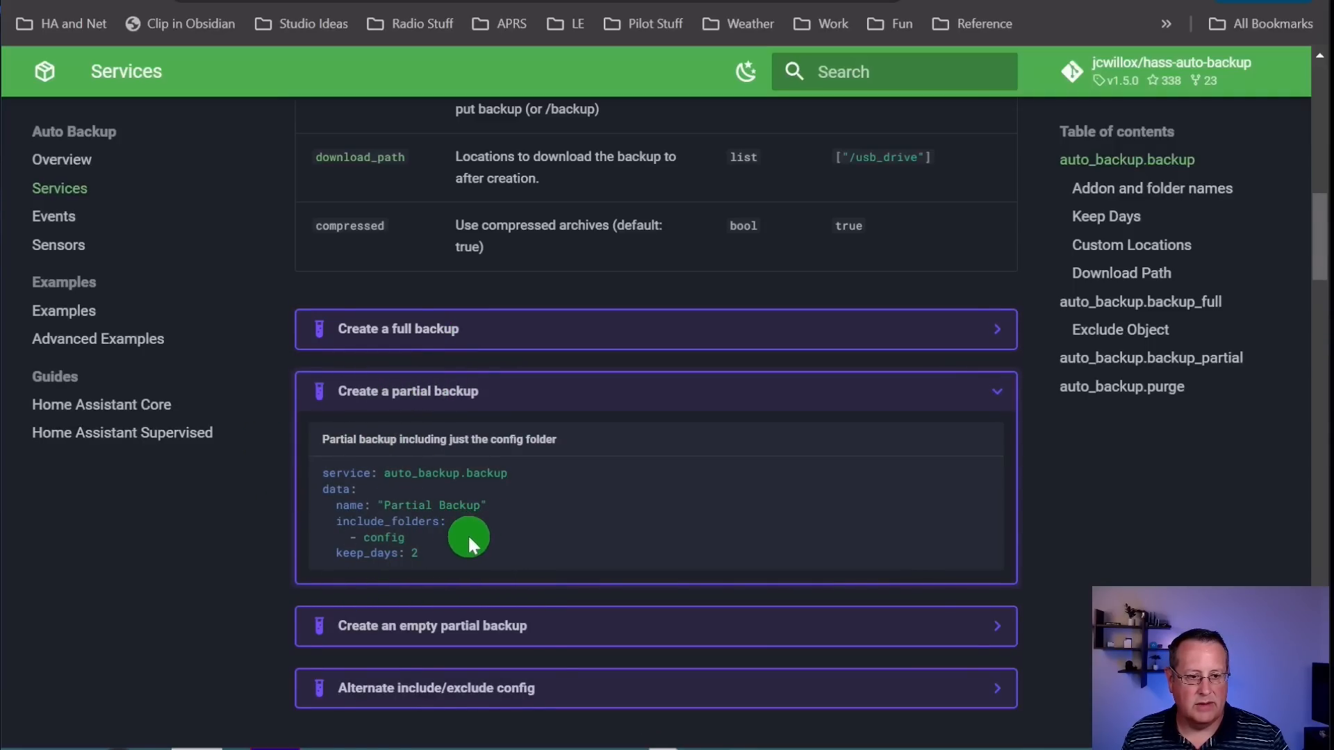
left_click(425, 389)
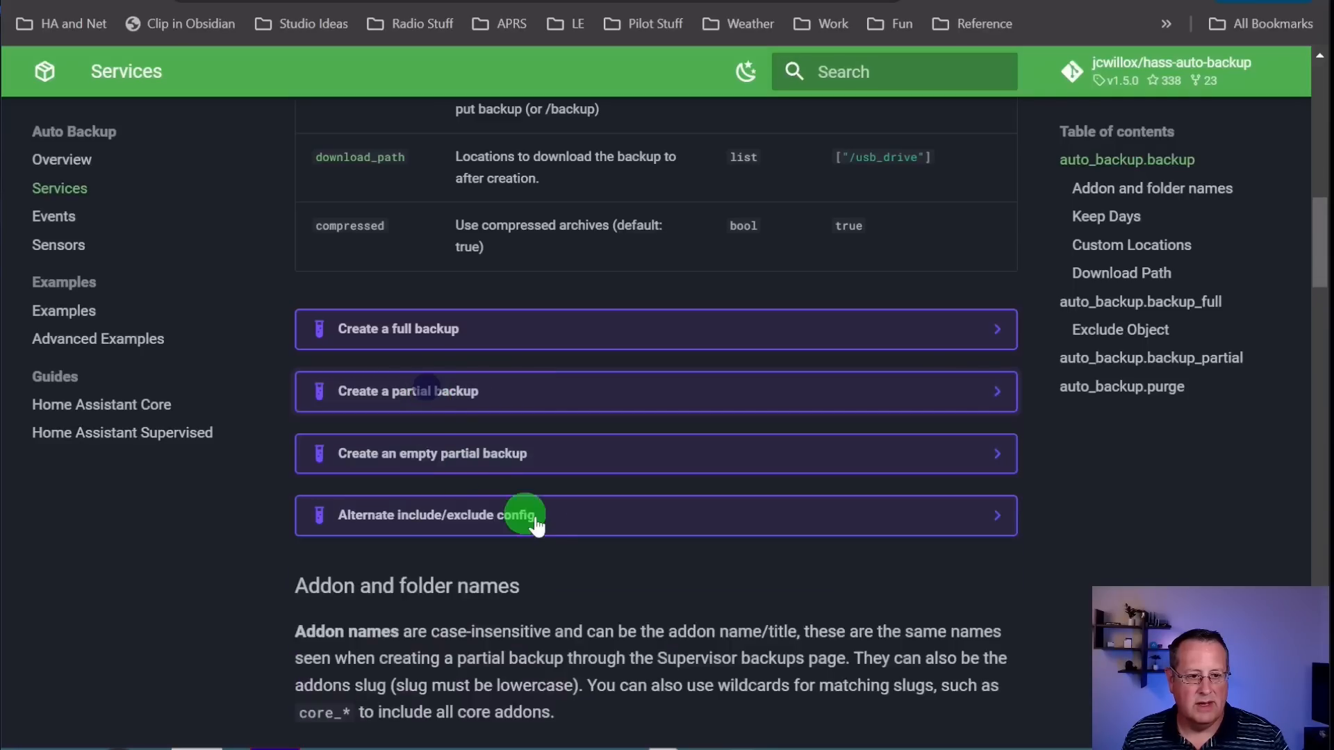
left_click(521, 456)
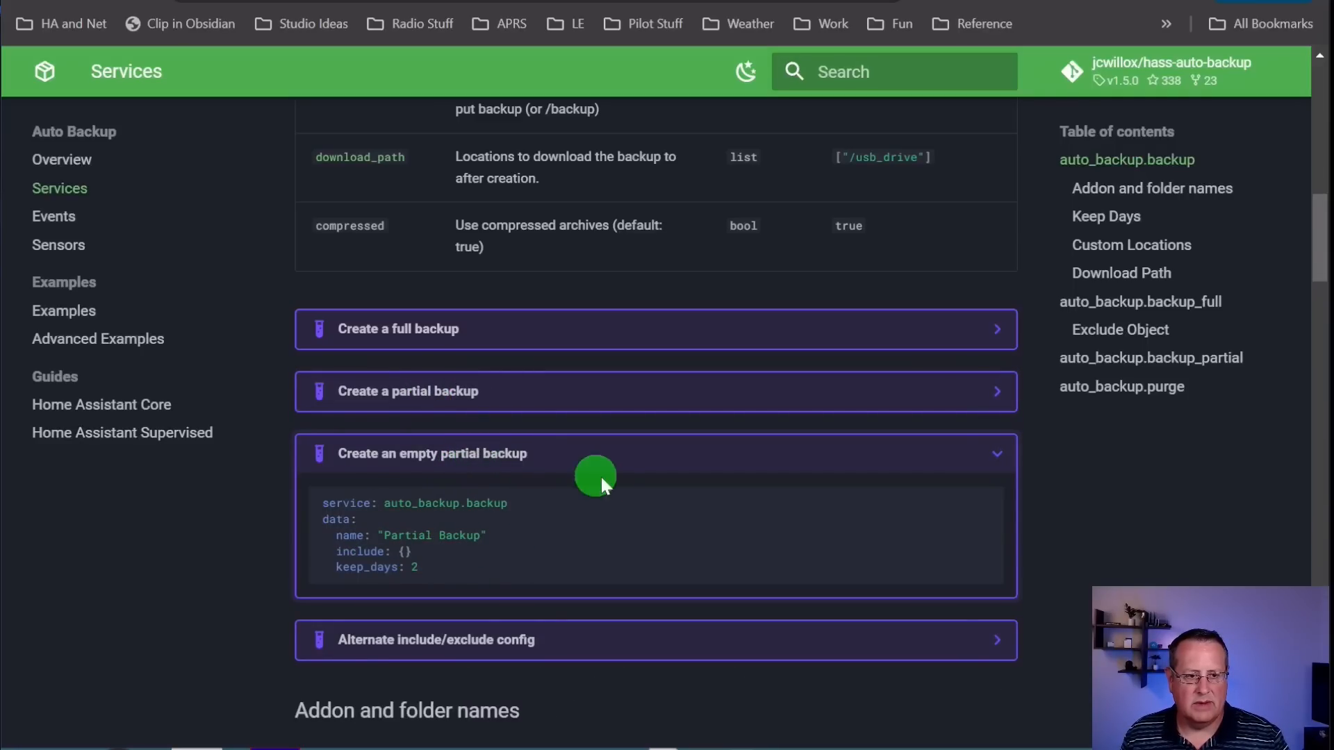
left_click(556, 457)
left_click(522, 517)
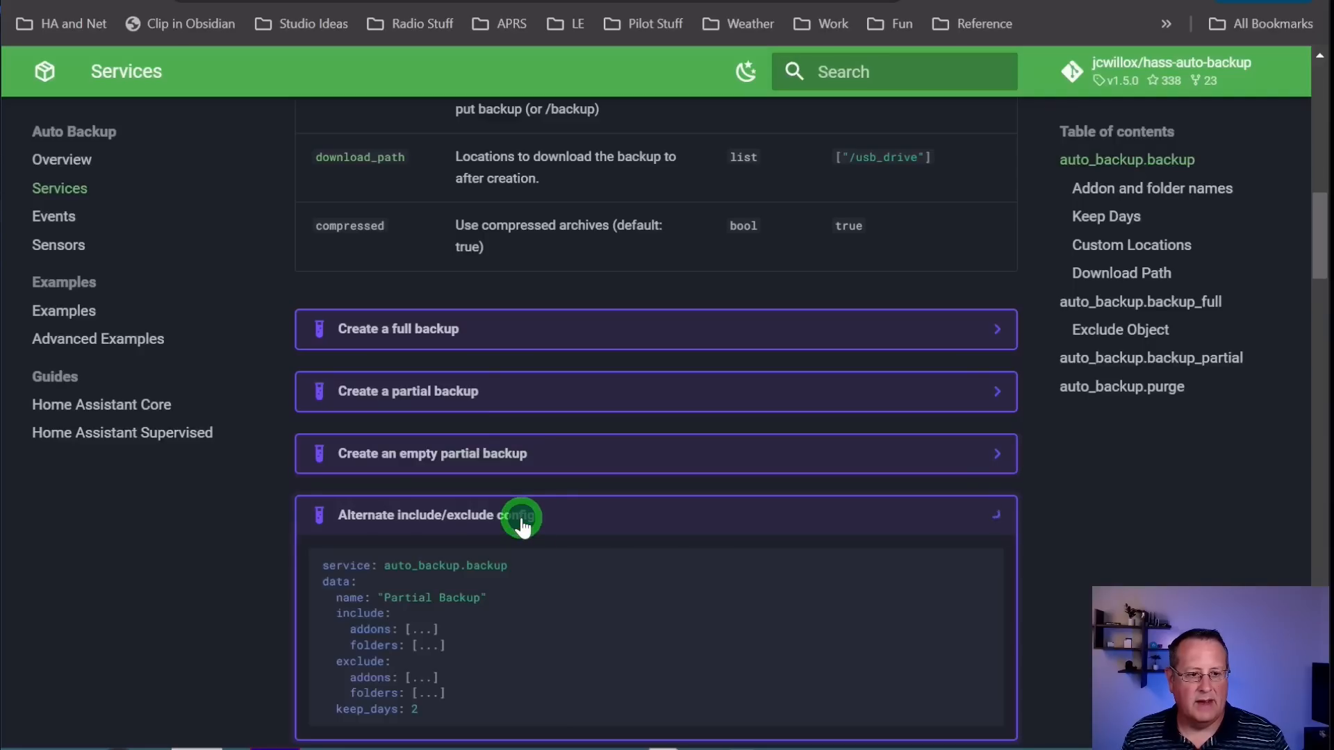
scroll(695, 557, "down", 3)
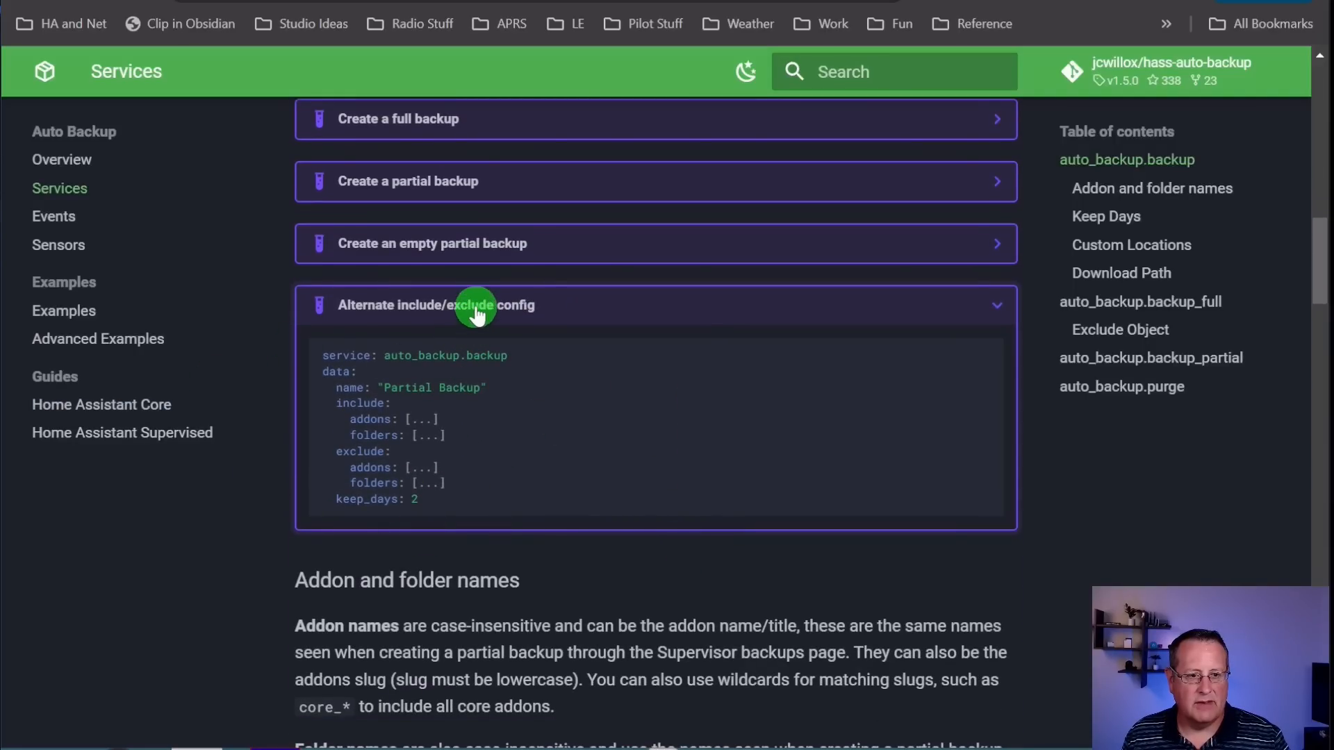
left_click(476, 311)
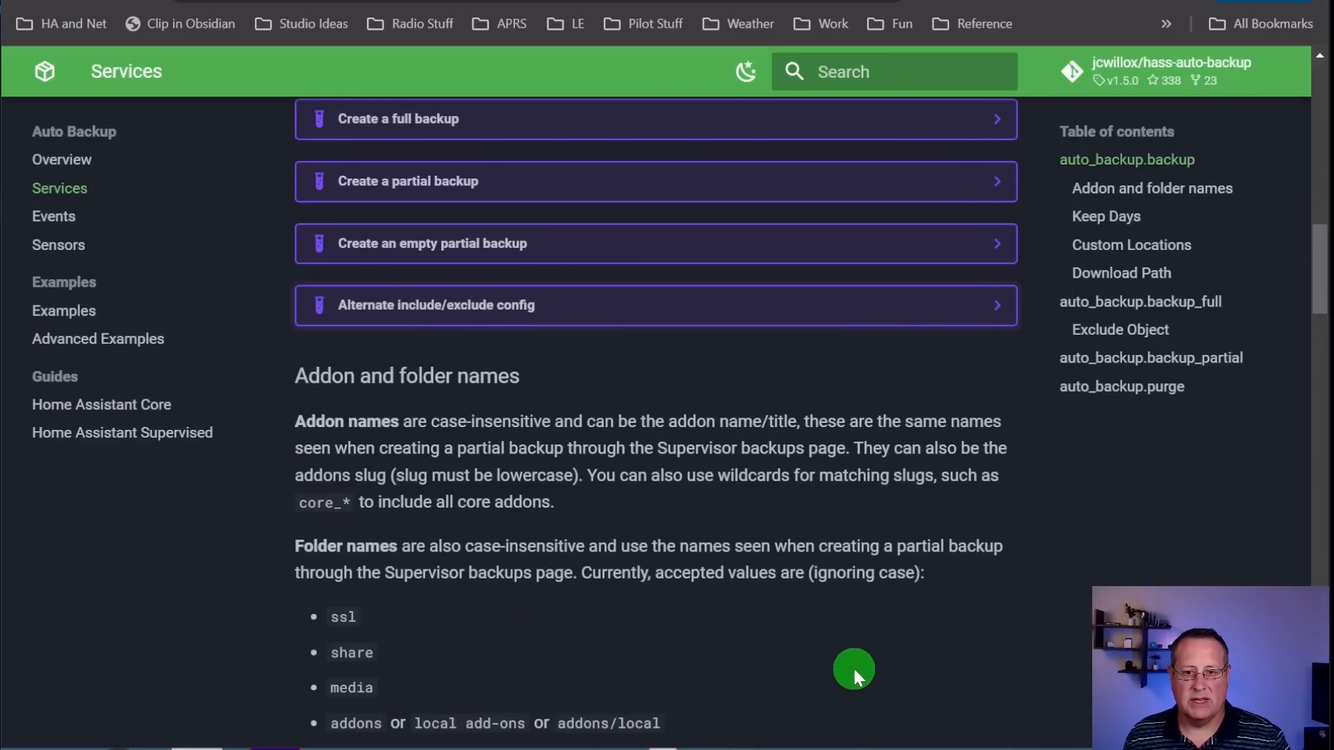
Read the Services documentation on addon and folder names, the keep_days parameter and custom backup locations.
scroll(842, 656, "down", 2)
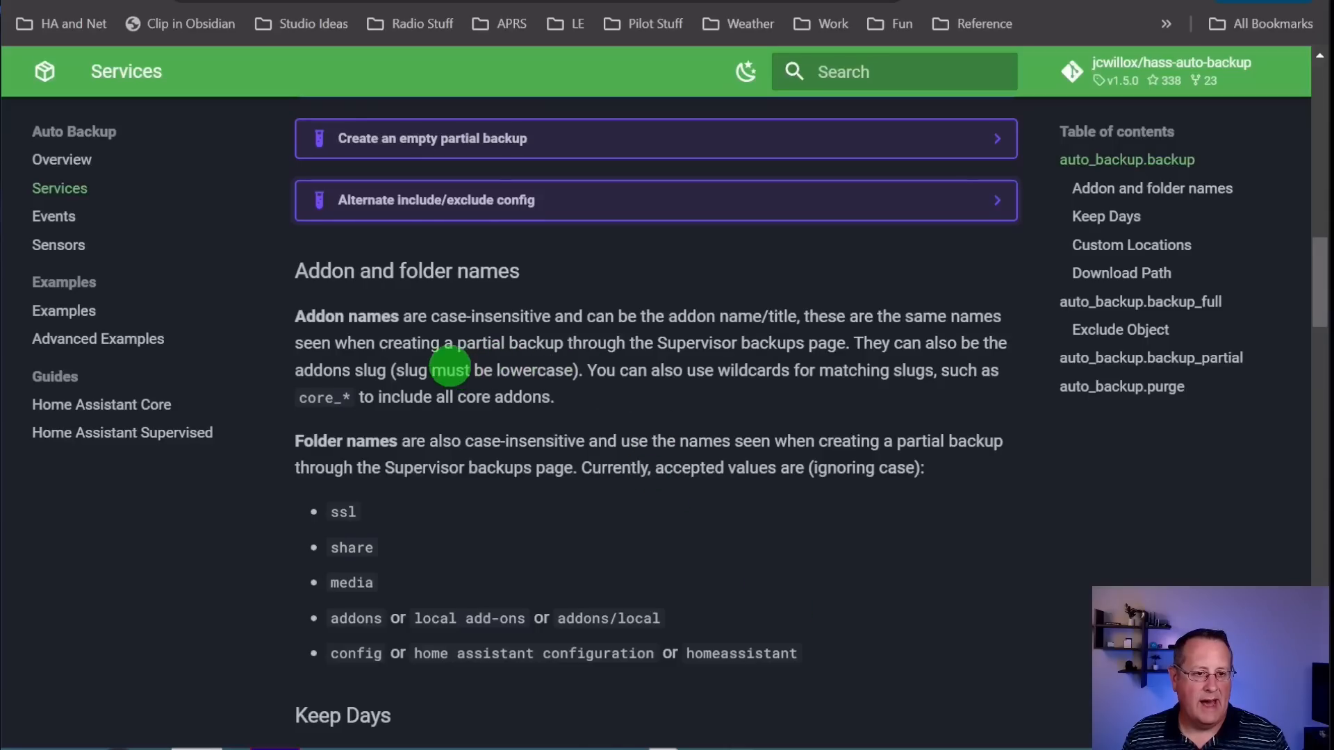
scroll(448, 365, "down", 2)
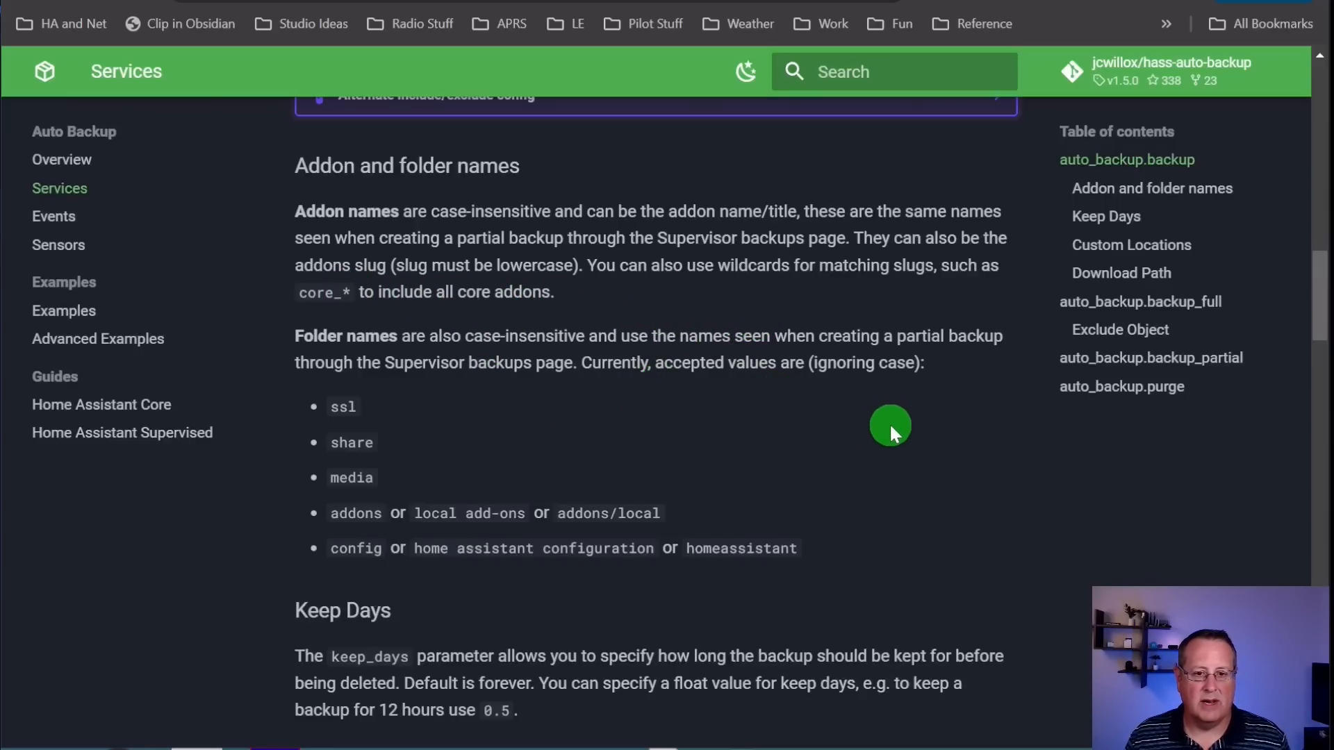
scroll(896, 410, "down", 2)
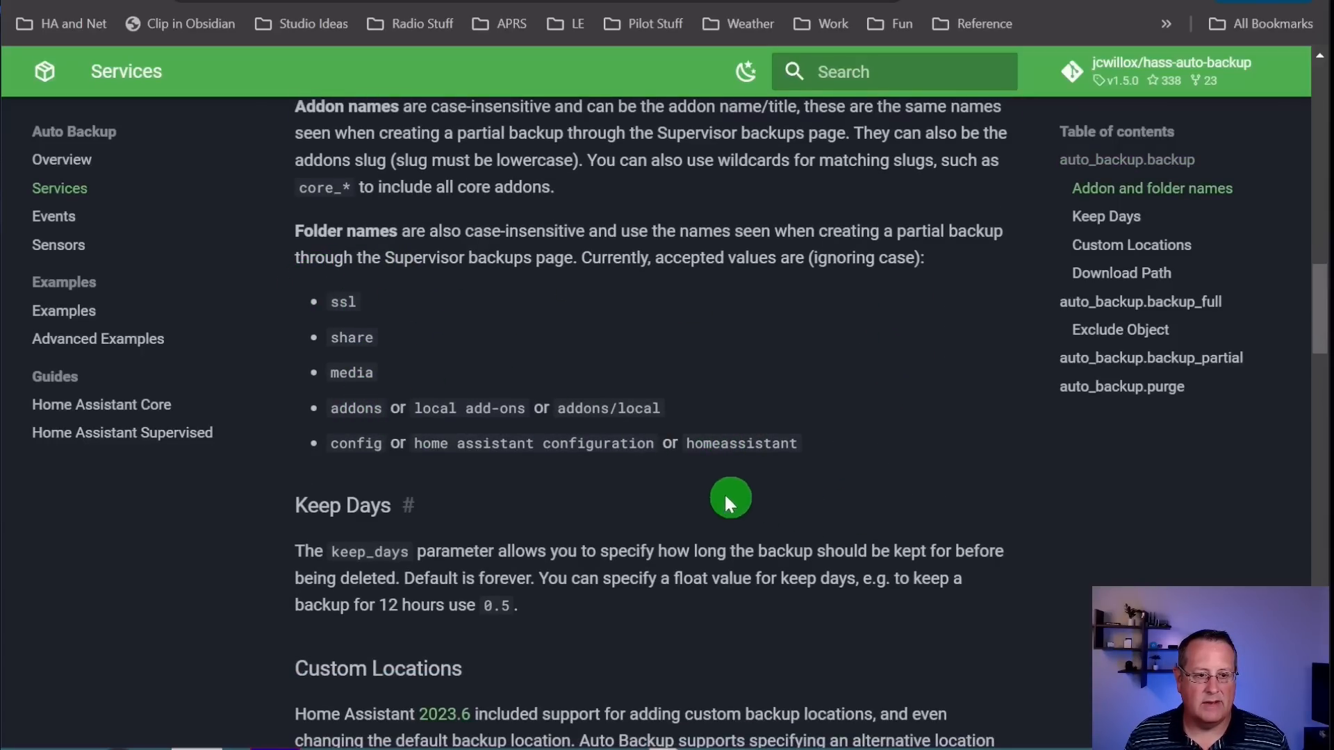
scroll(982, 615, "down", 2)
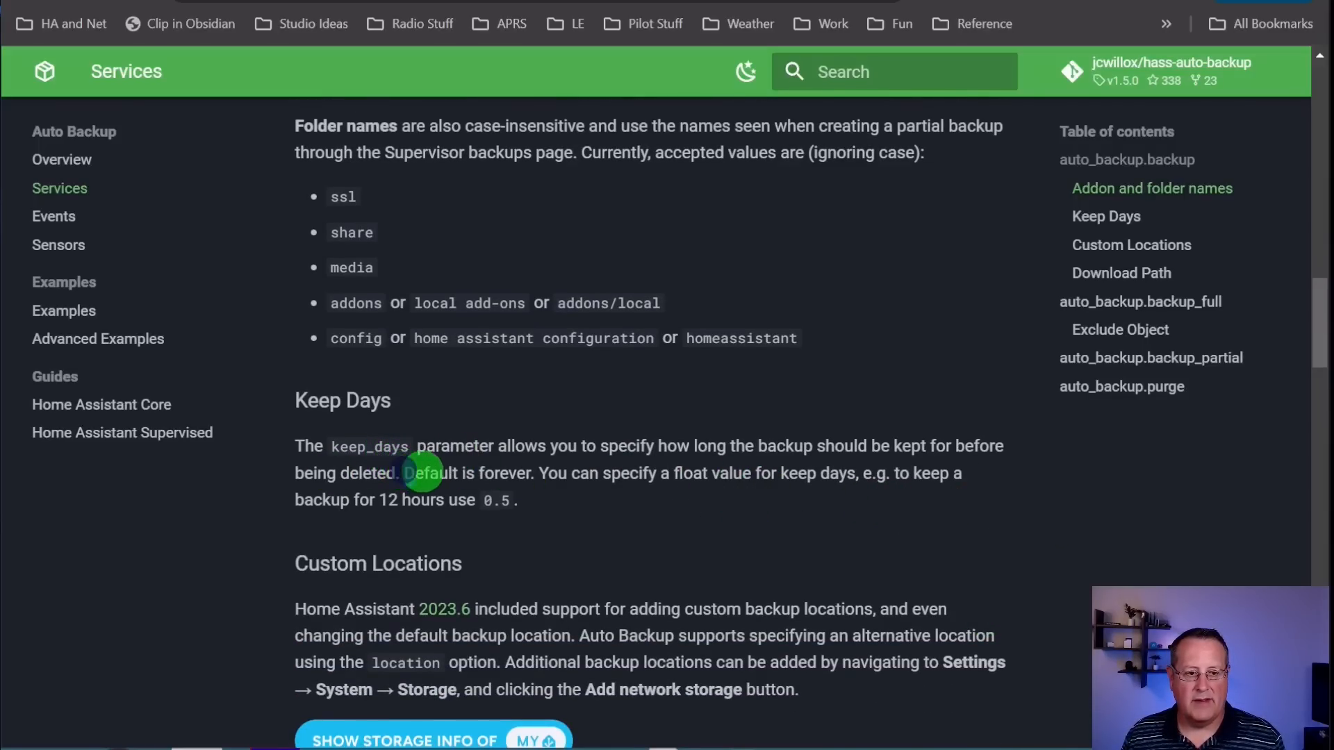
left_click_drag(404, 473, 533, 474)
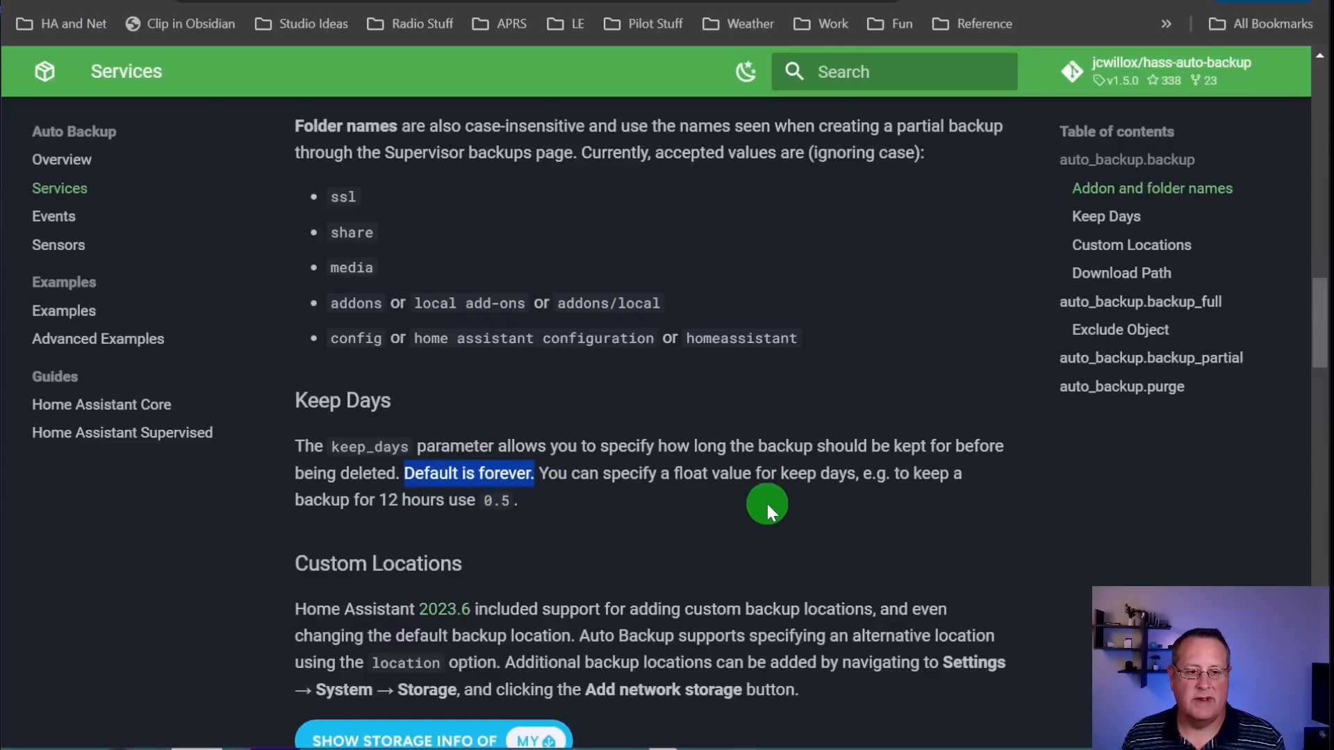
left_click(731, 489)
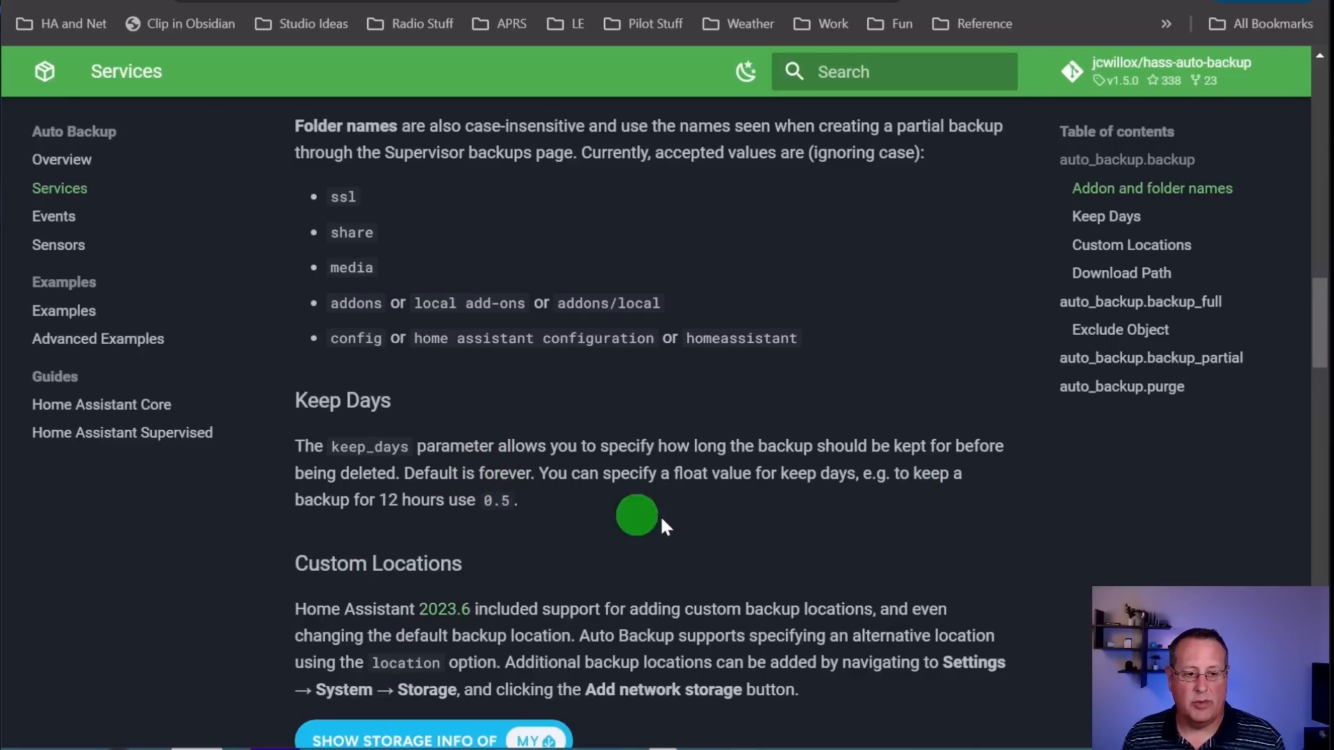
scroll(913, 577, "down", 5)
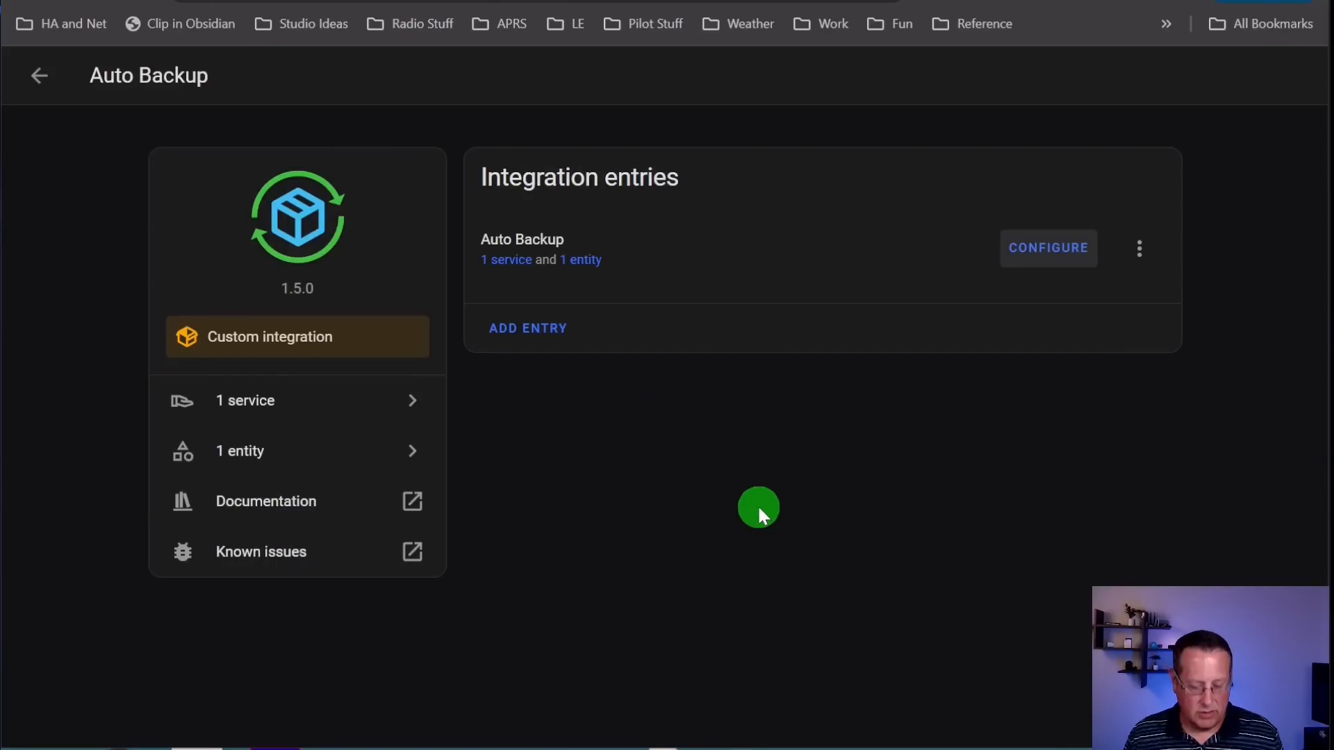
Return to Home Assistant, review the network storage locations in the system's Storage settings, and go back to the System page.
type("cset")
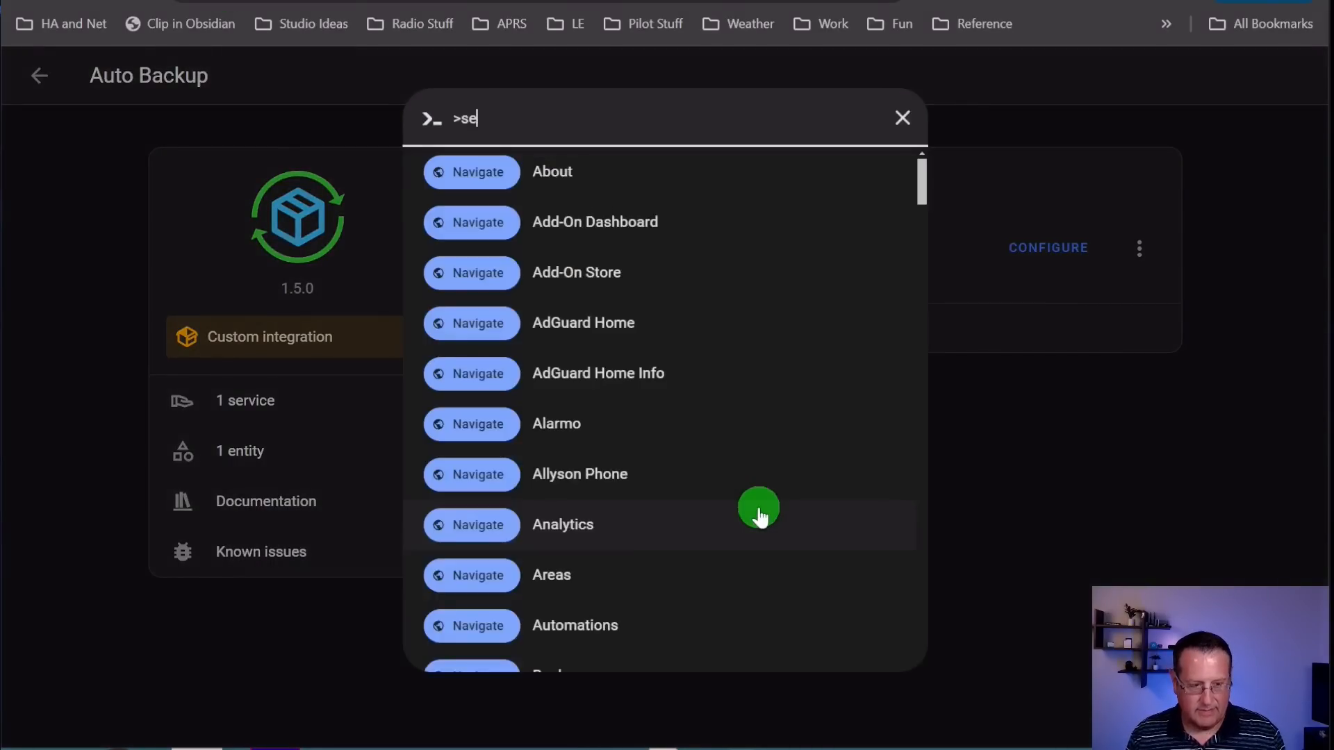
left_click(553, 278)
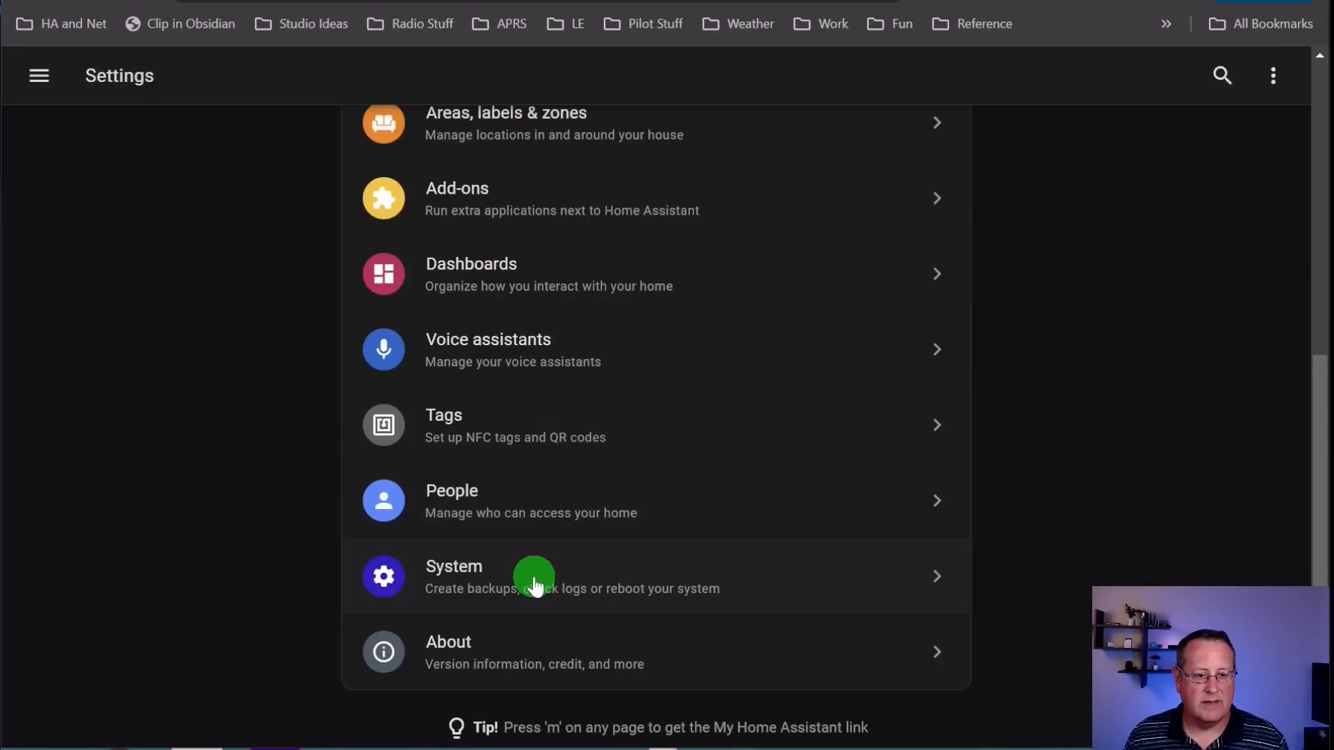
left_click(532, 578)
scroll(532, 542, "down", 1)
left_click(512, 606)
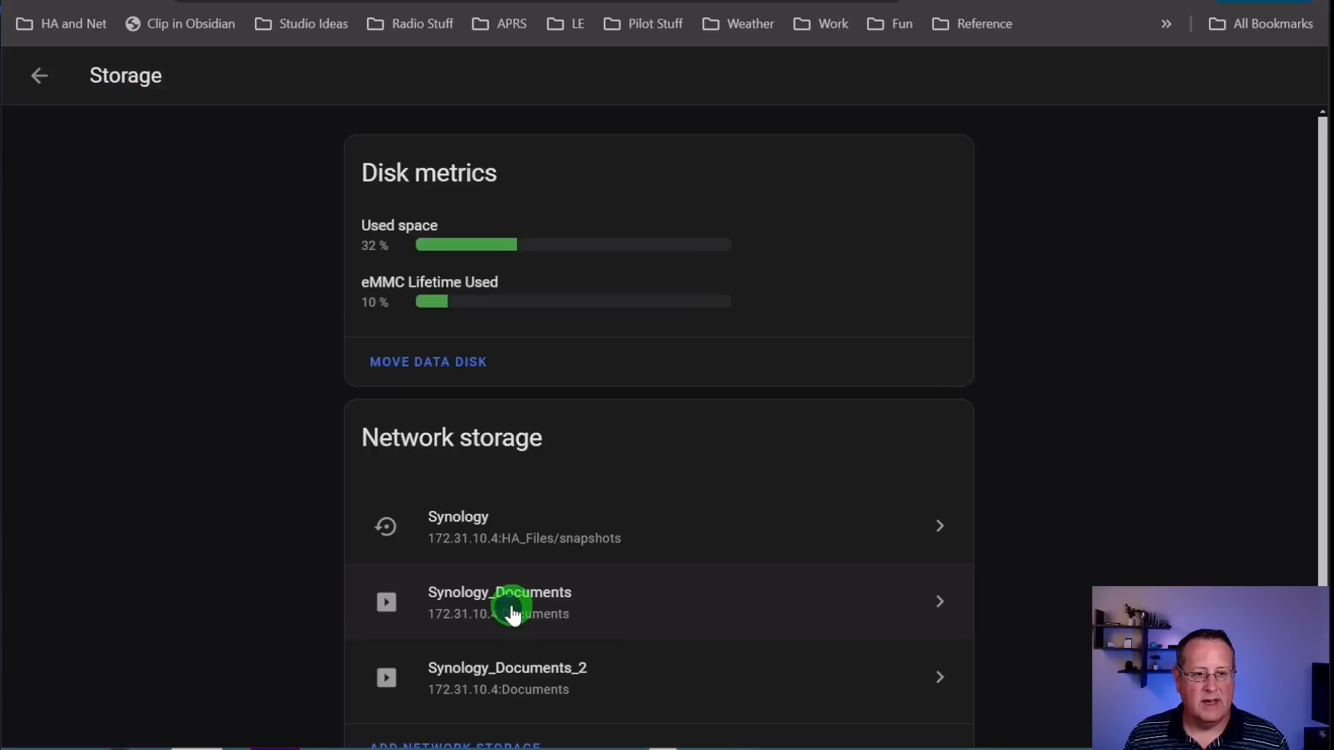
scroll(1051, 477, "down", 1)
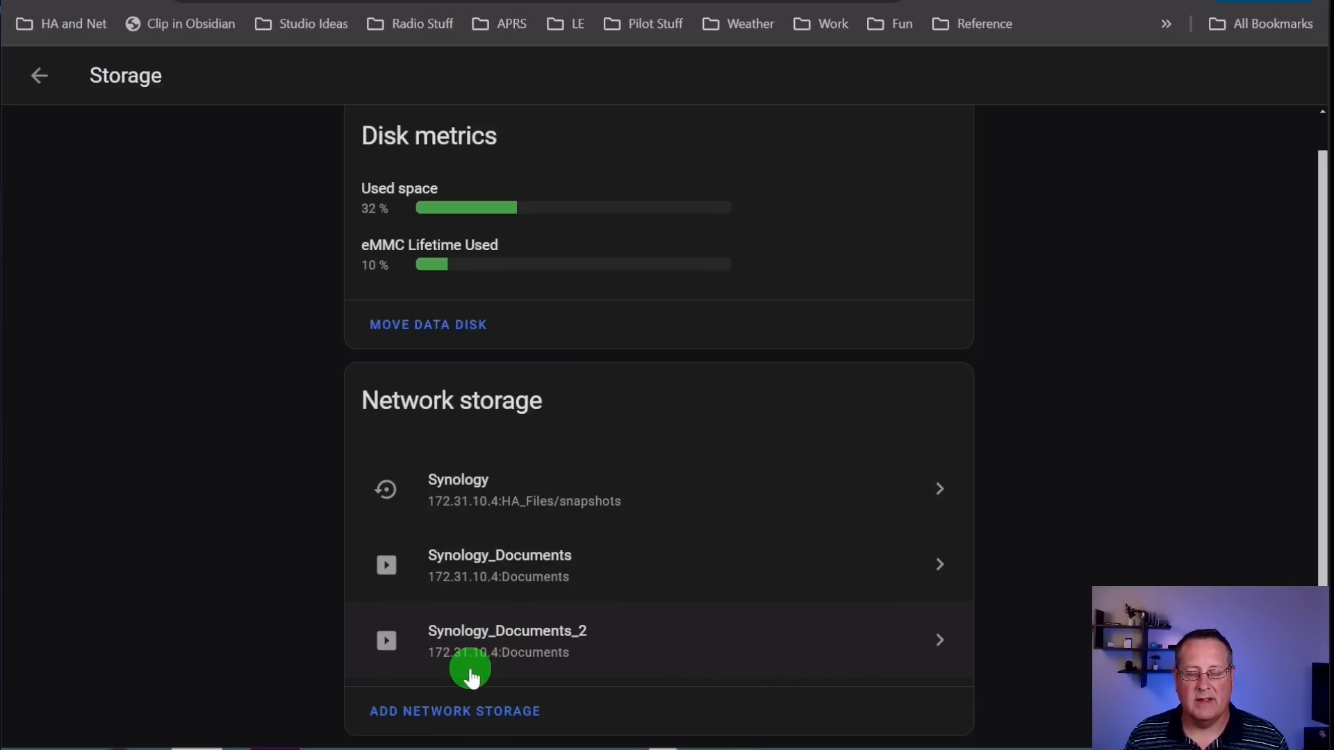
left_click(38, 75)
Find and open the Automations page through a command search for "autom".
type("c")
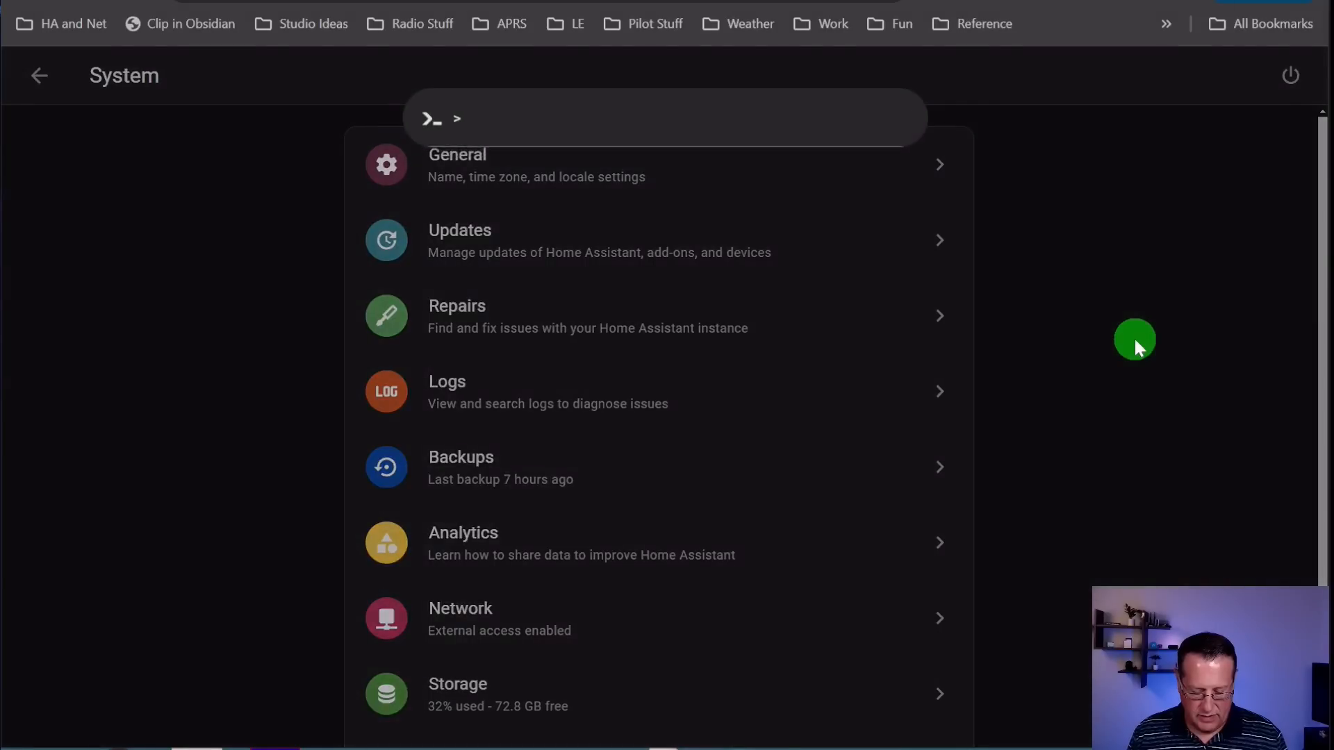
type("autom")
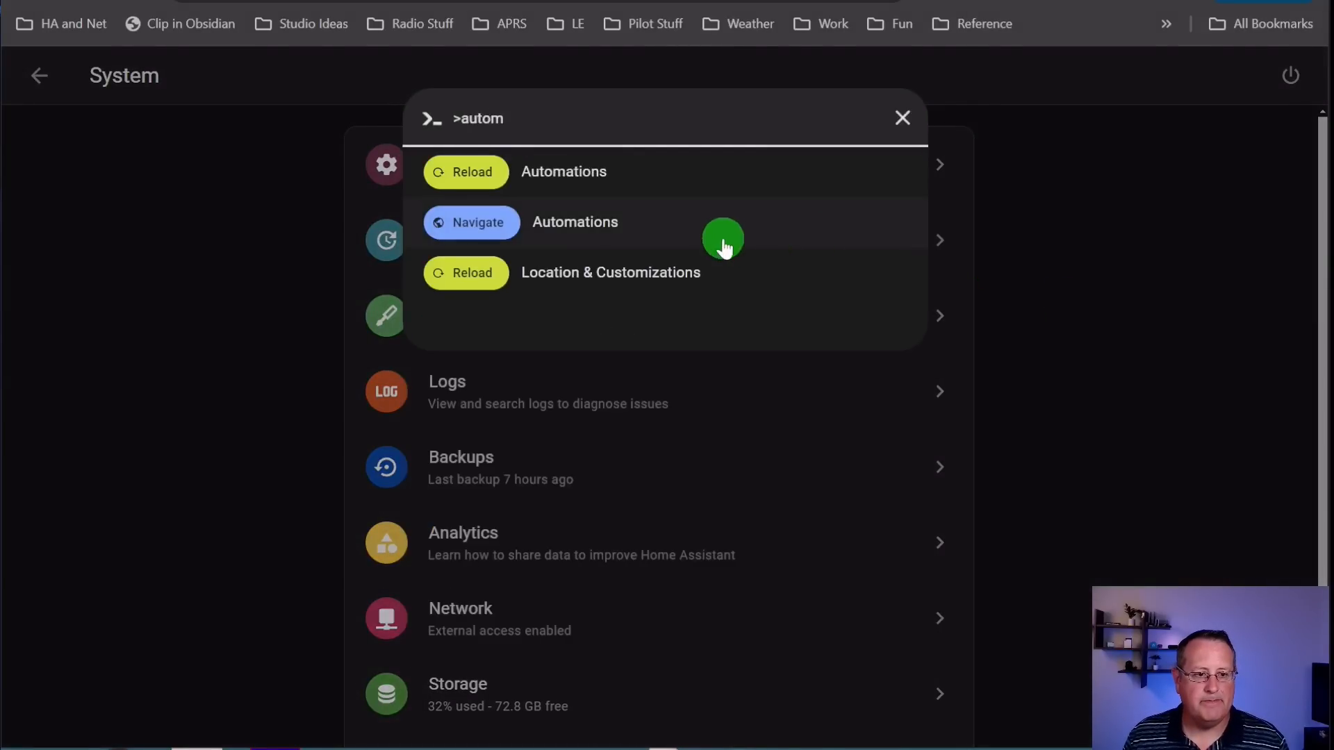
left_click(575, 232)
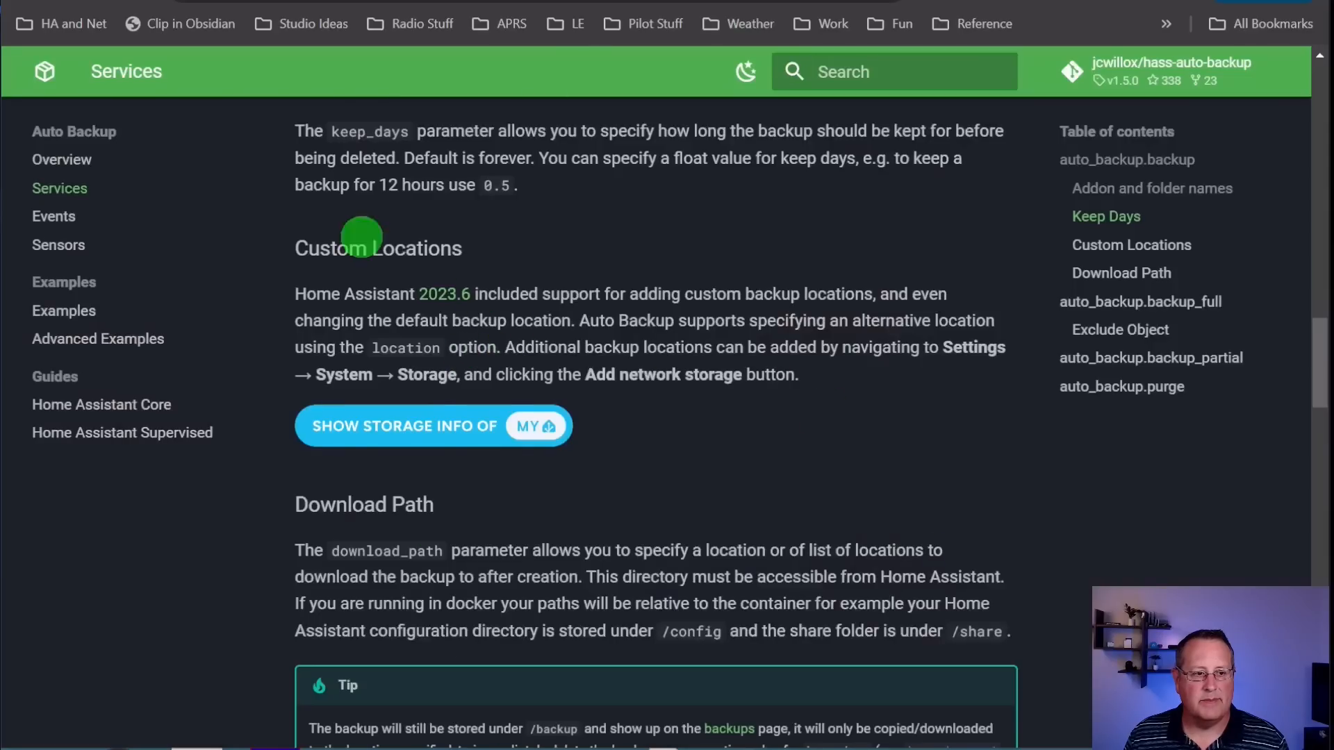
Switch to the Auto Backup documentation and skim the Services page's parameters for the full and partial backup services.
scroll(675, 499, "down", 10)
scroll(675, 501, "down", 5)
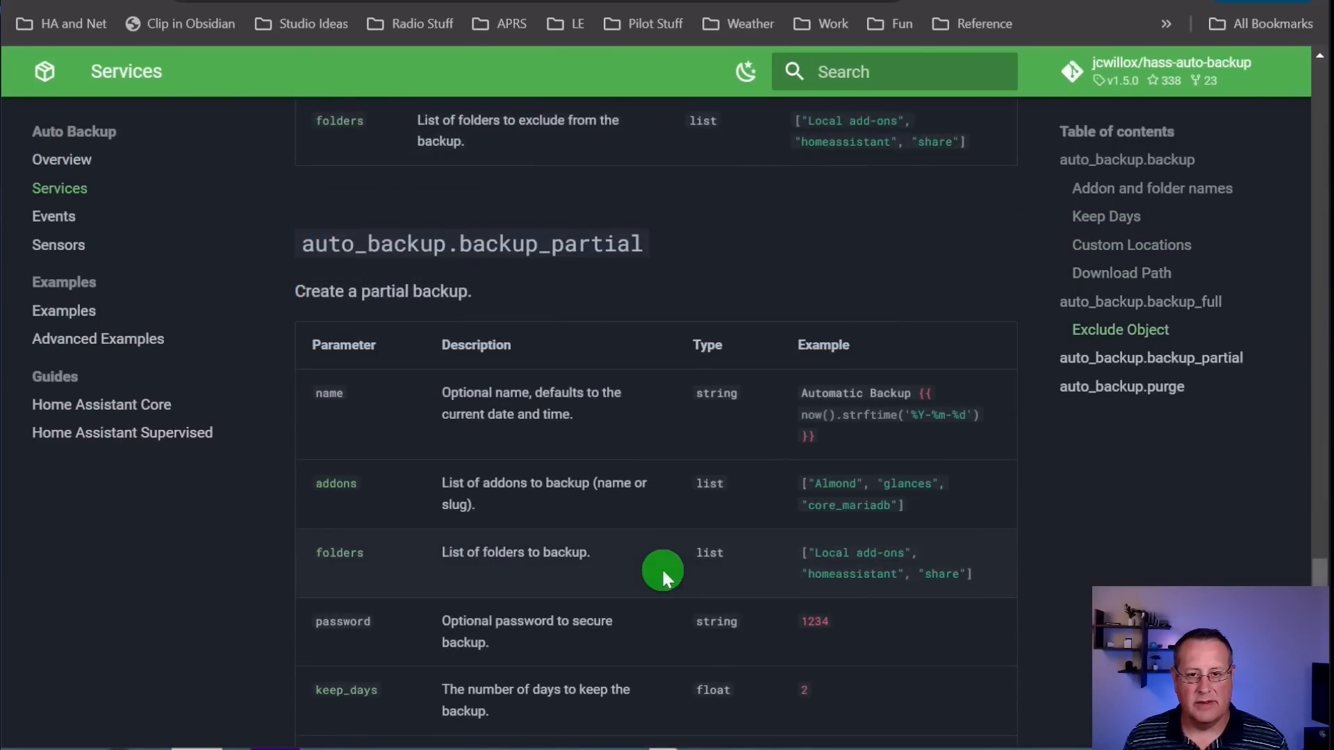
scroll(650, 572, "up", 15)
scroll(651, 580, "up", 15)
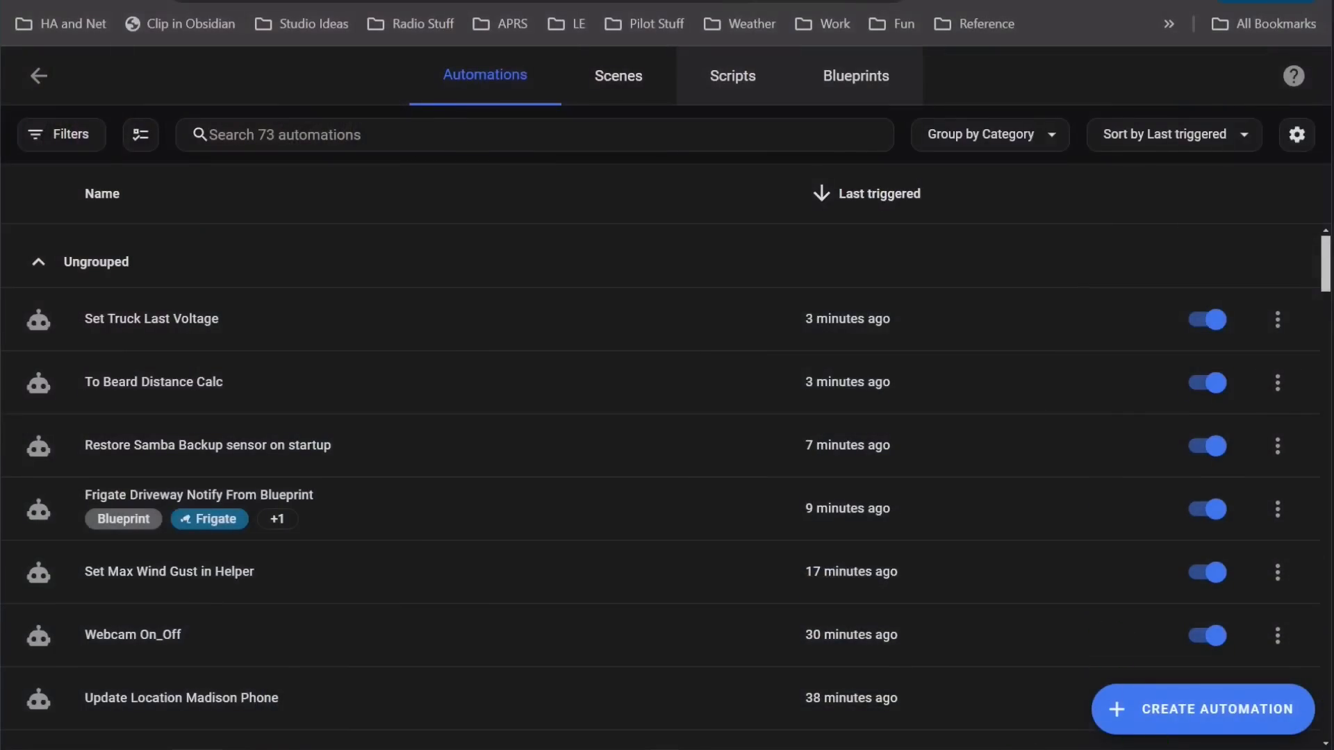
Create a new empty automation and give it a fixed time trigger at 2:00 AM.
left_click(1245, 737)
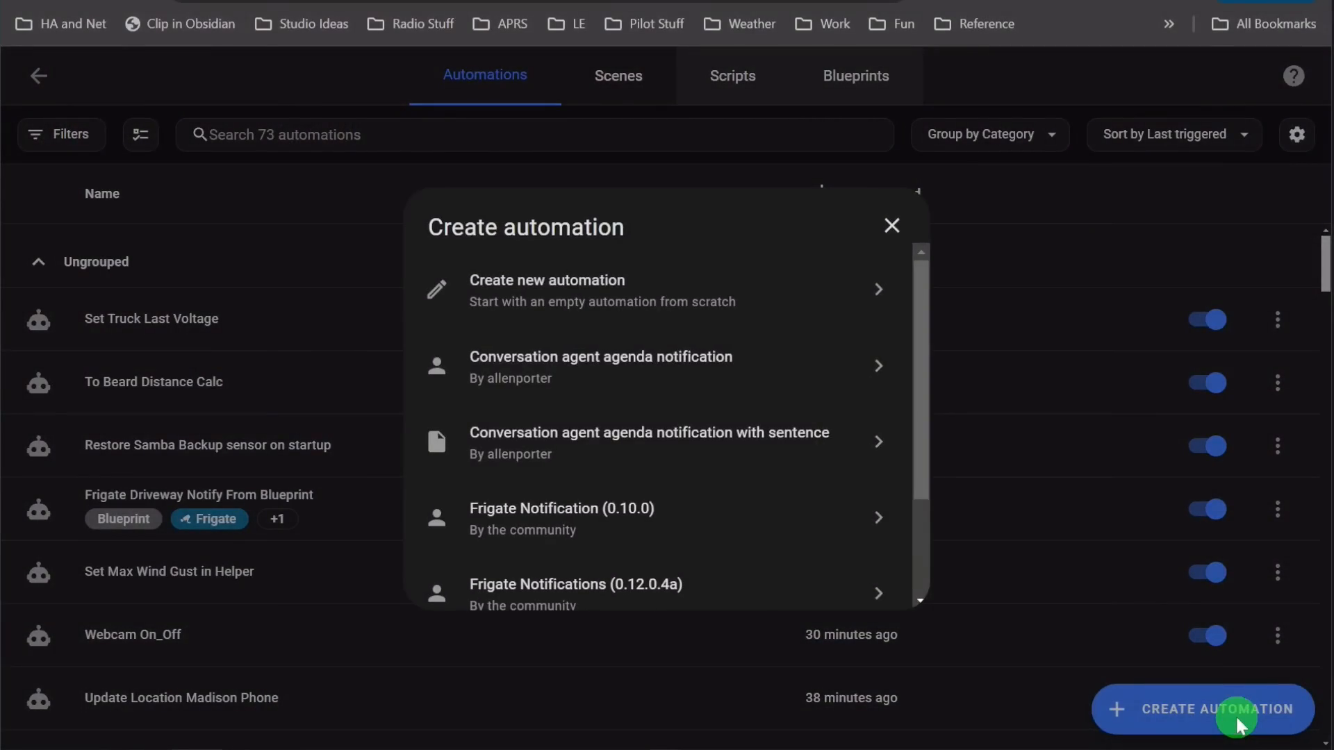
left_click(656, 281)
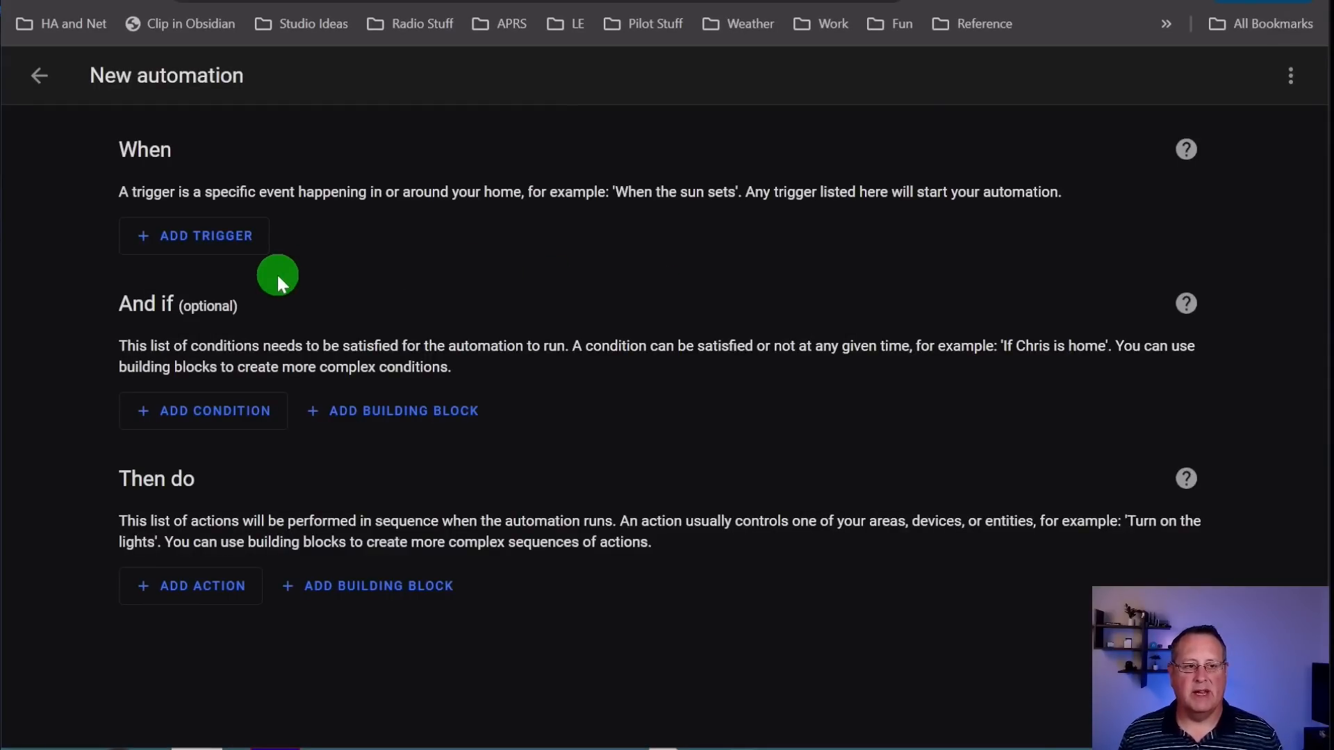
left_click(208, 236)
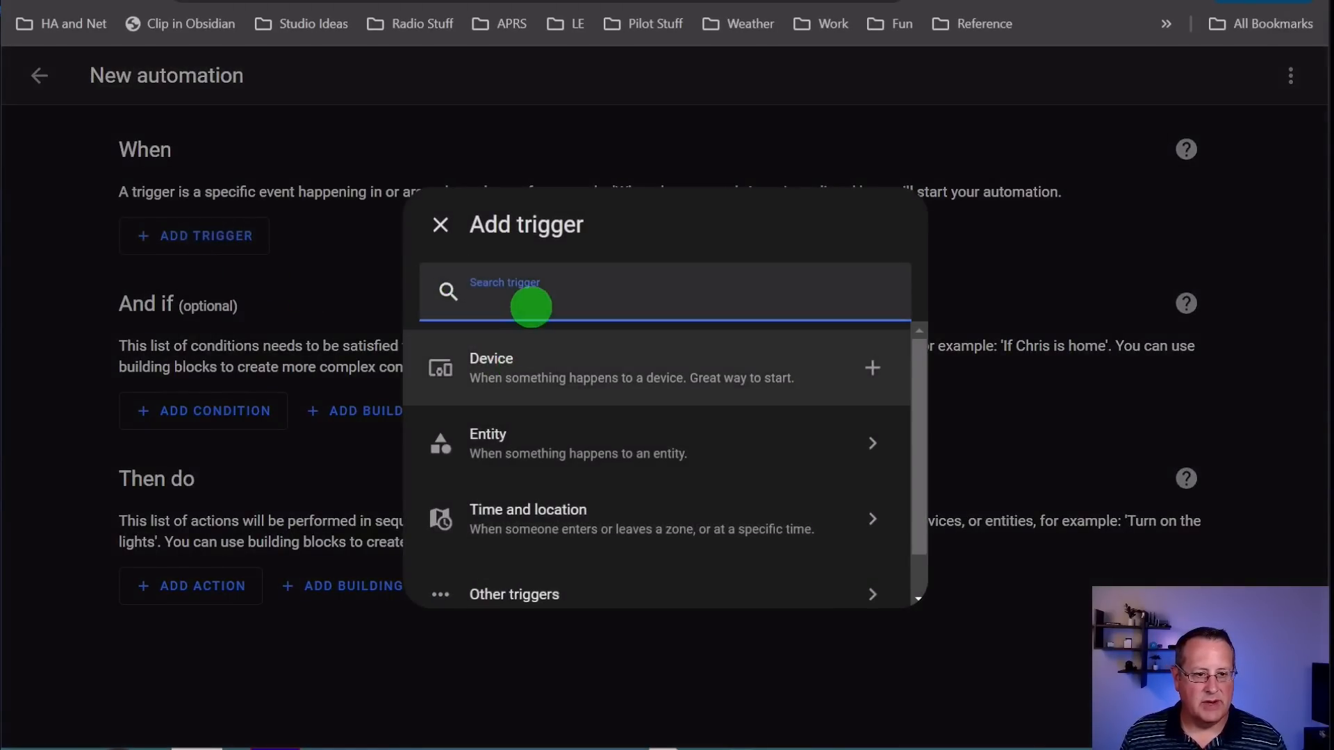
type("time")
left_click(531, 350)
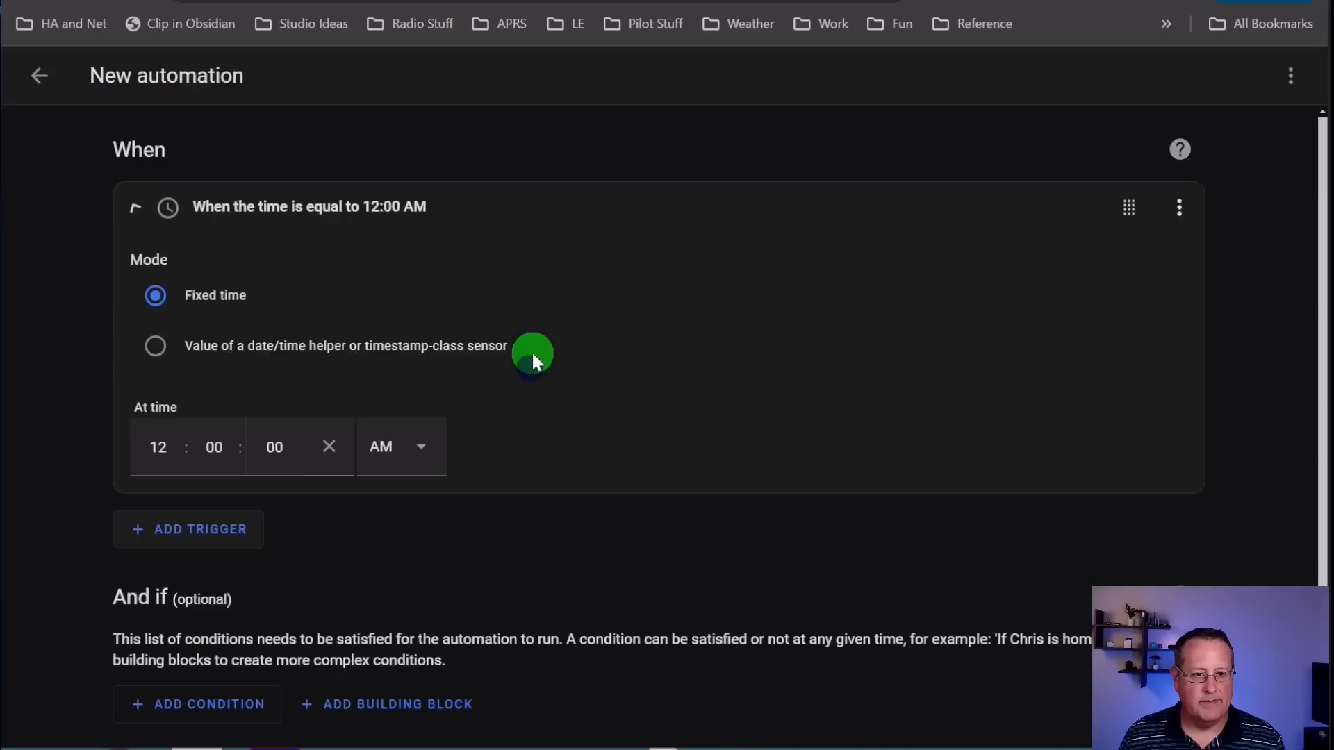
left_click(159, 445)
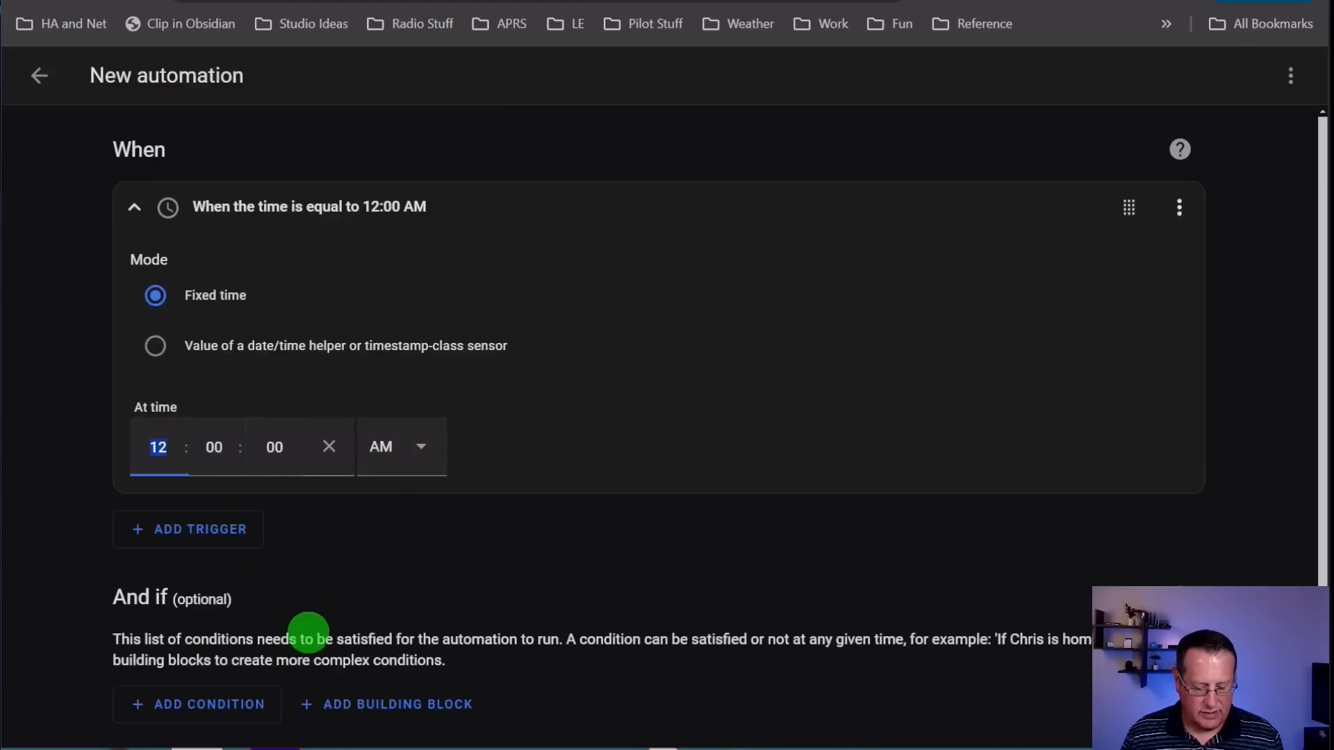
type("2")
key("Tab")
Look up the Auto Backup actions for the automation and add the Auto Backup: Backup action.
scroll(417, 535, "down", 3)
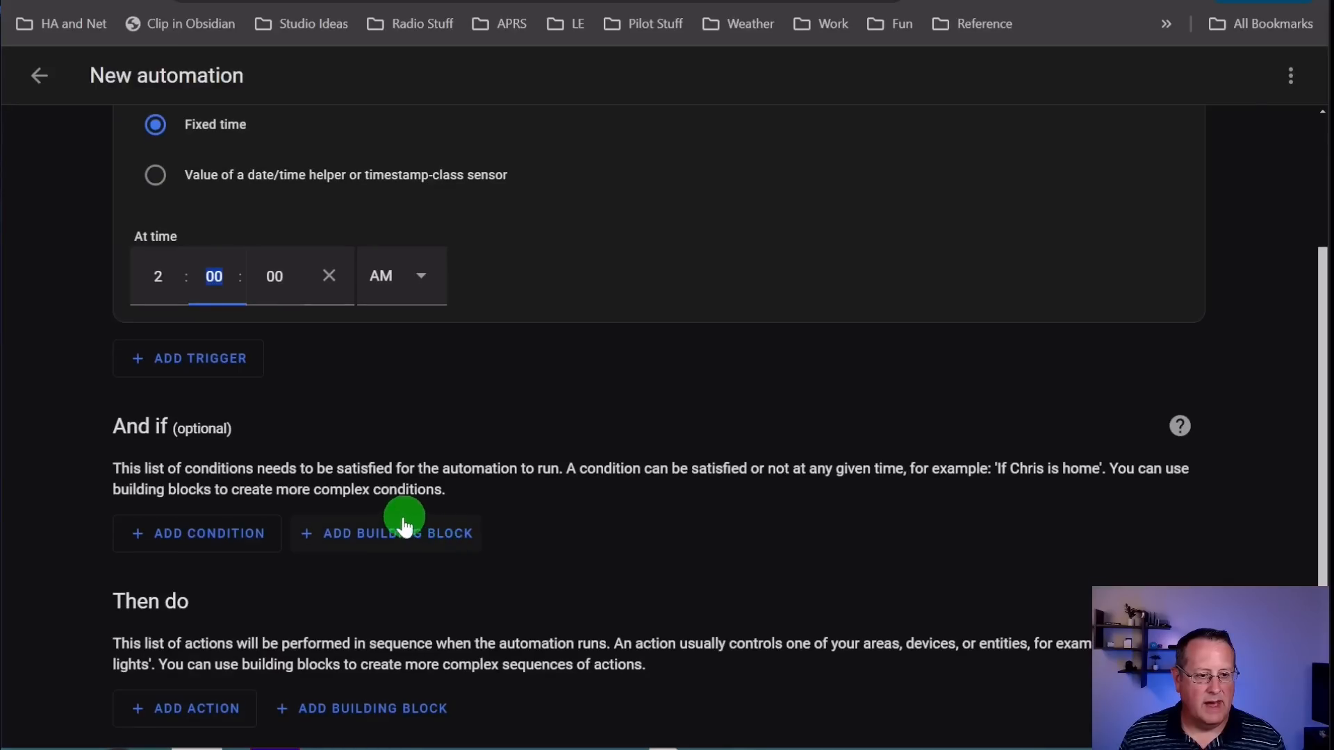
left_click(191, 722)
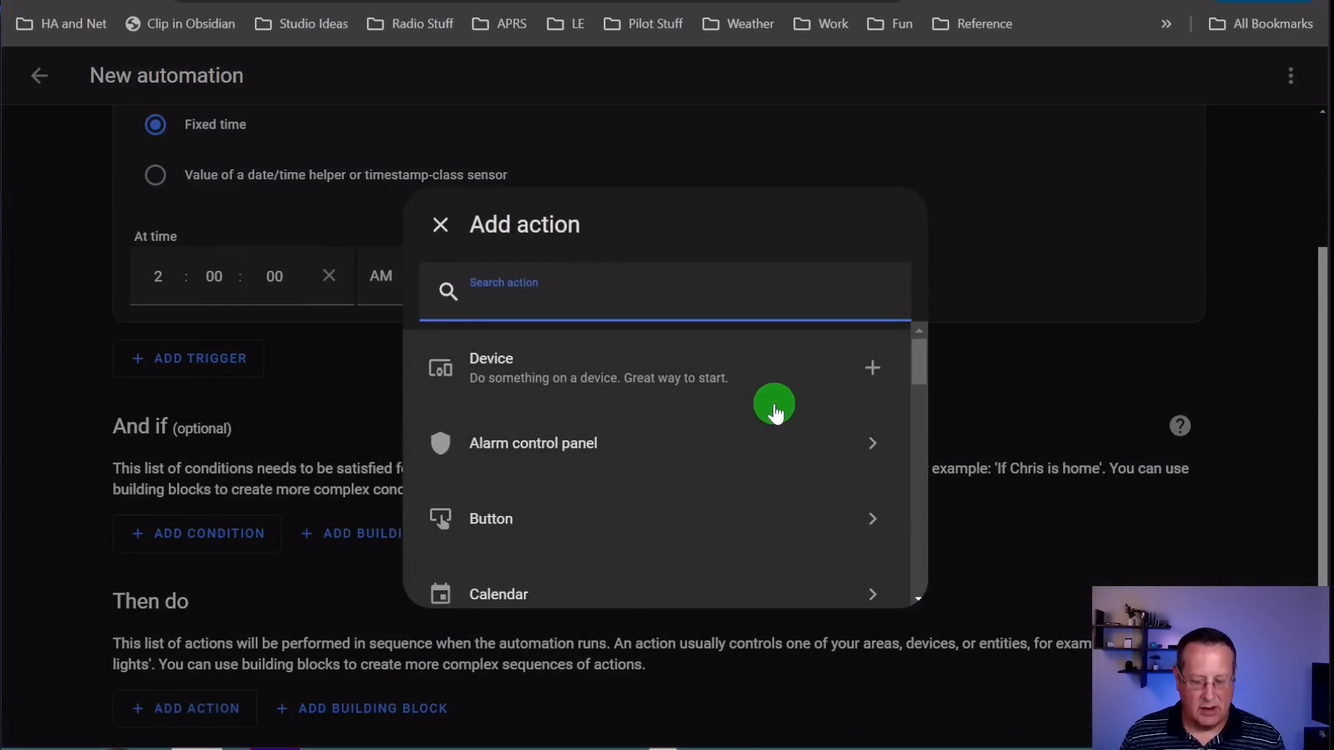
type("auto")
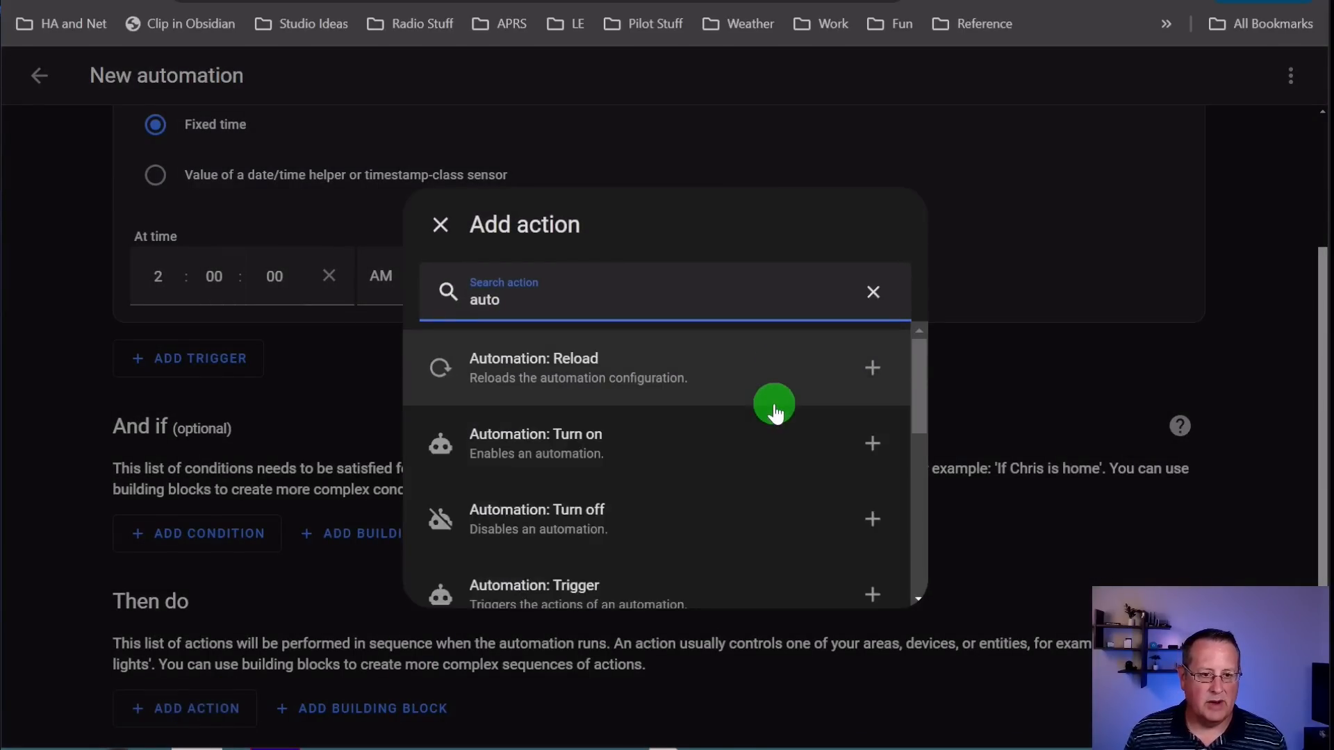
type(" back")
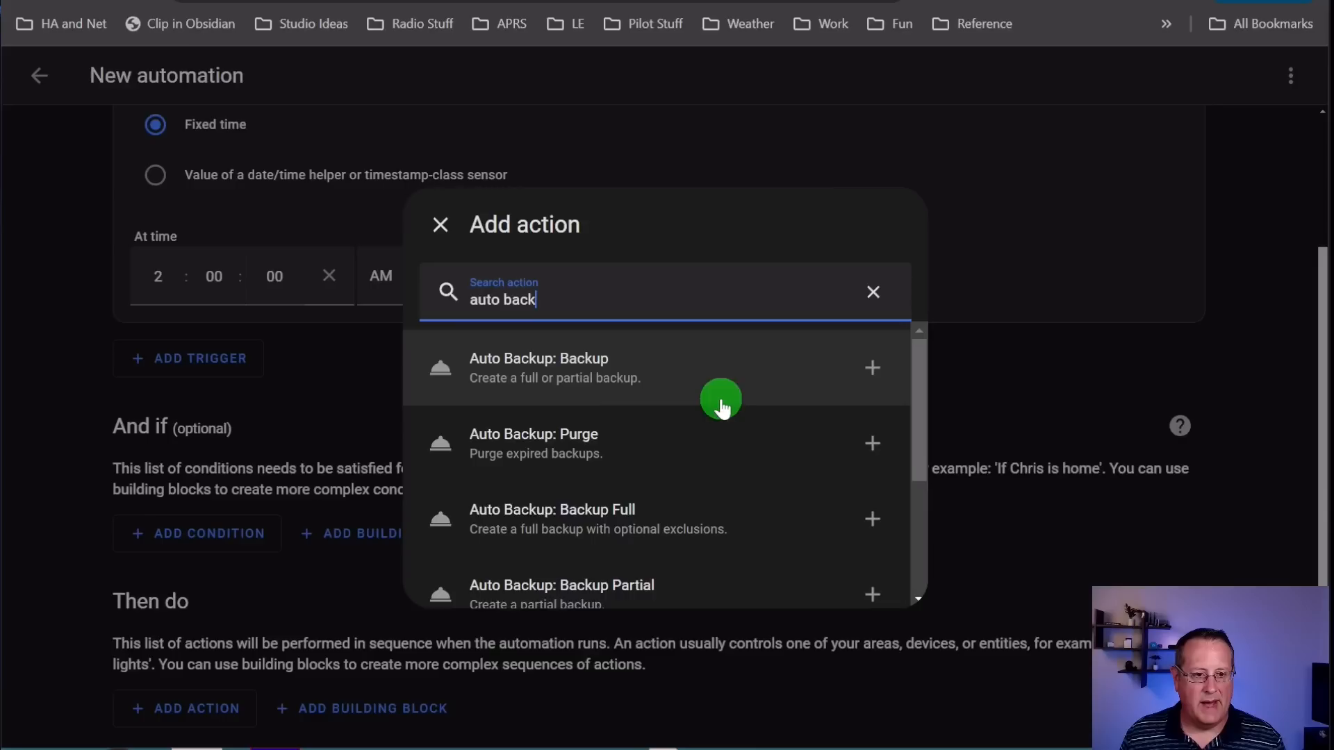
scroll(721, 407, "down", 2)
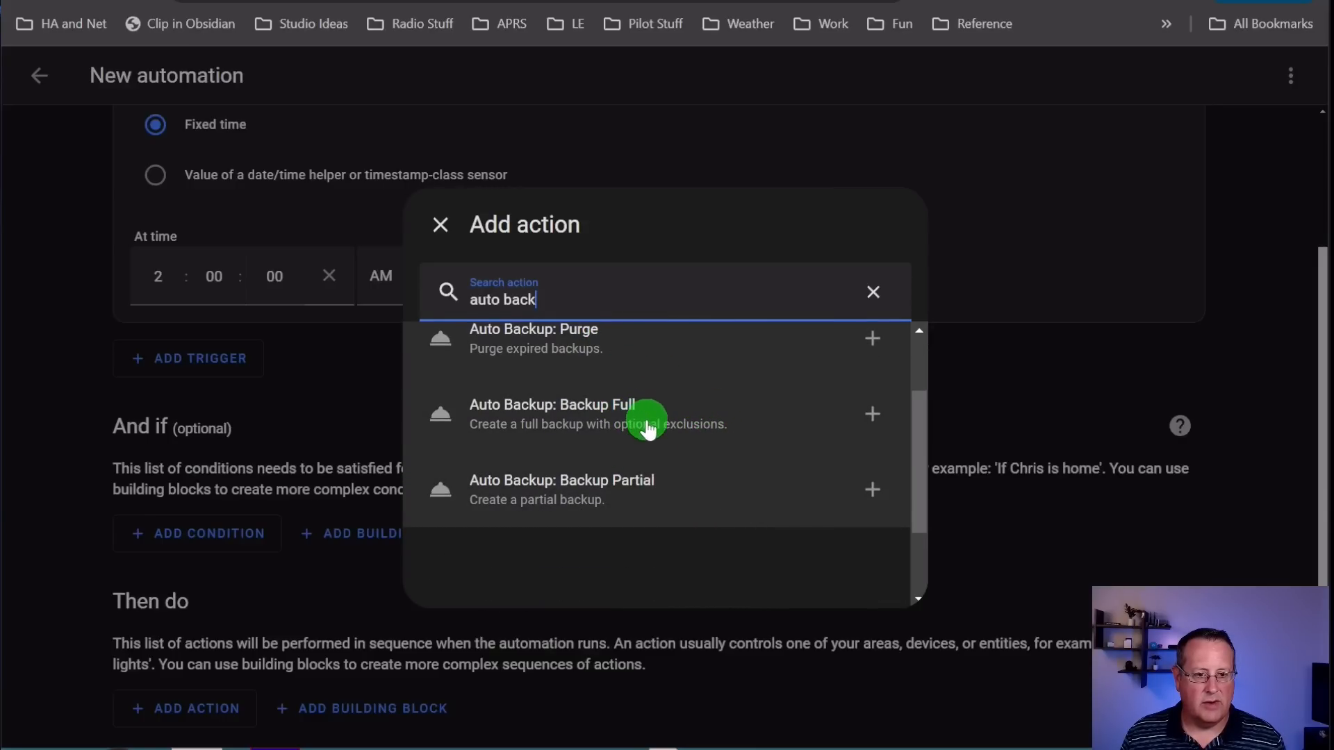
scroll(639, 524, "up", 2)
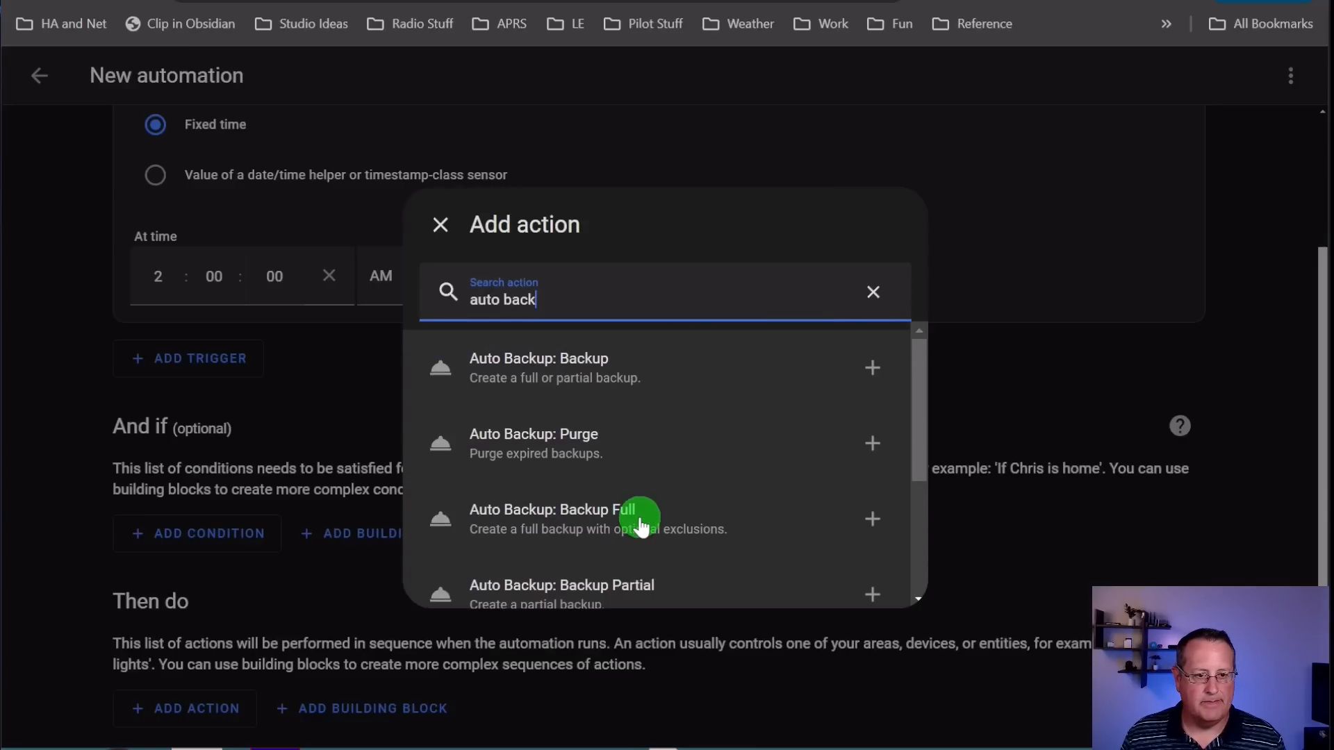
scroll(640, 526, "down", 2)
scroll(673, 549, "up", 3)
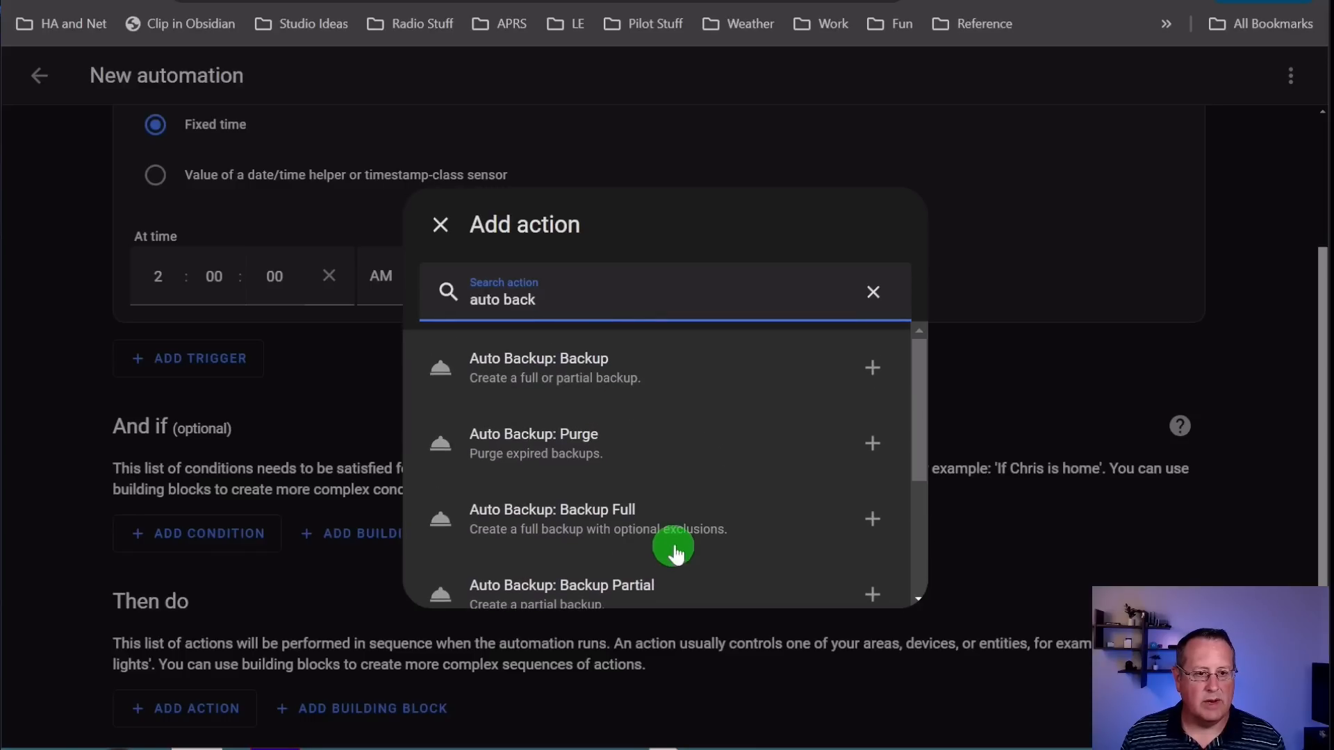
scroll(670, 497, "down", 3)
scroll(668, 491, "up", 2)
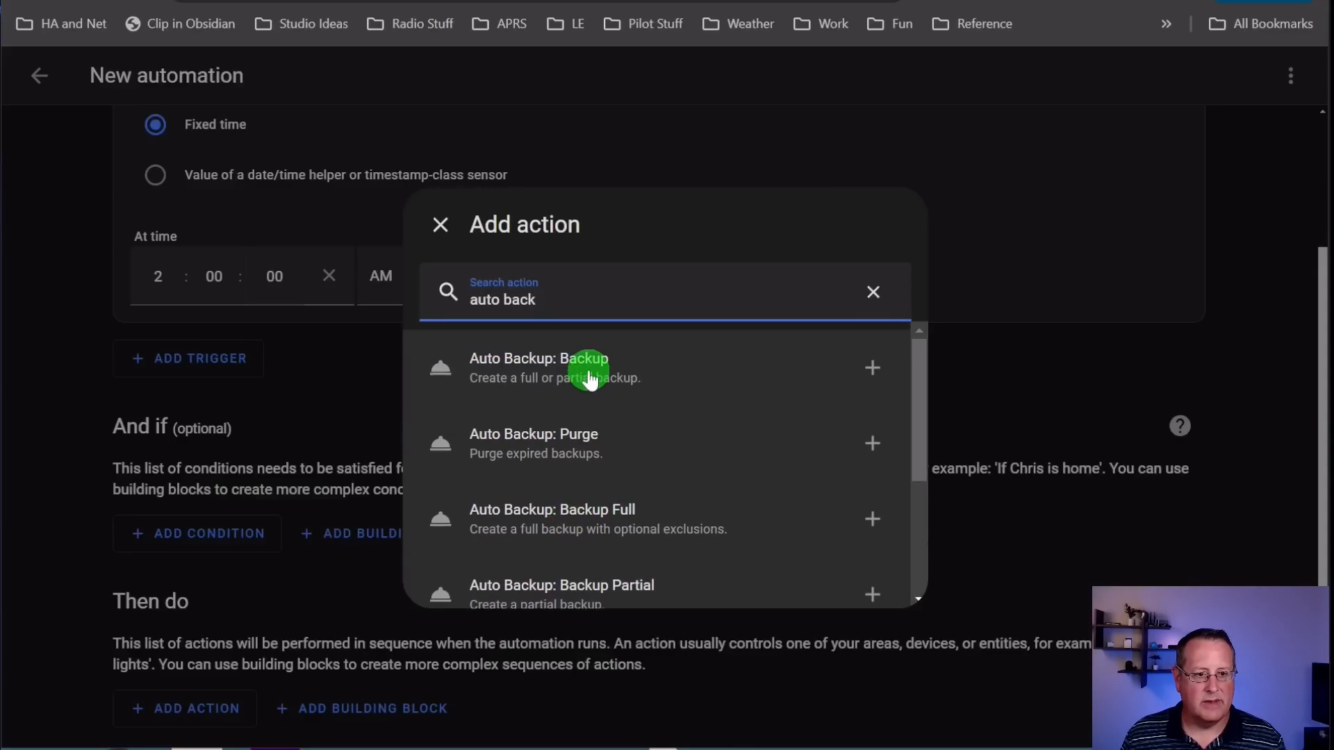
left_click(589, 375)
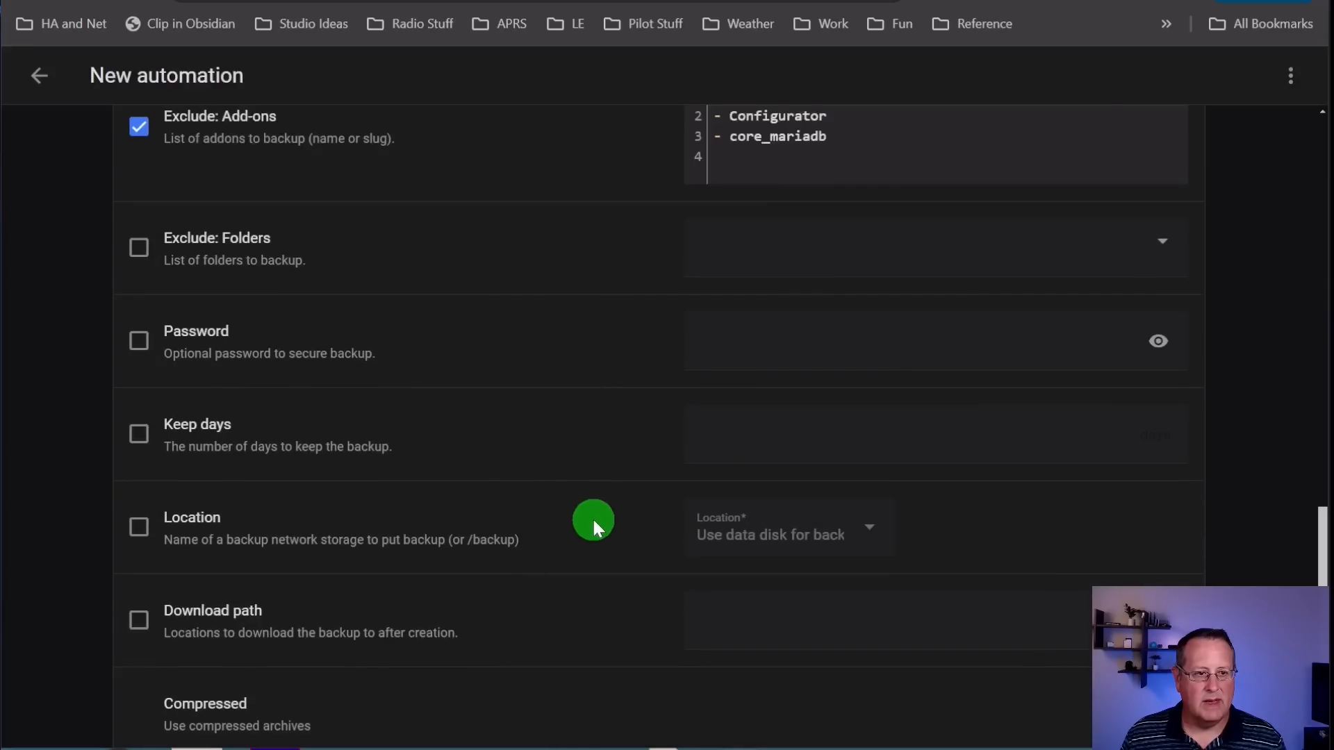
Examine the Auto Backup: Backup action's options, from name and include/exclude lists to password, keep days, location, download path and compression.
scroll(593, 521, "up", 5)
scroll(593, 520, "up", 5)
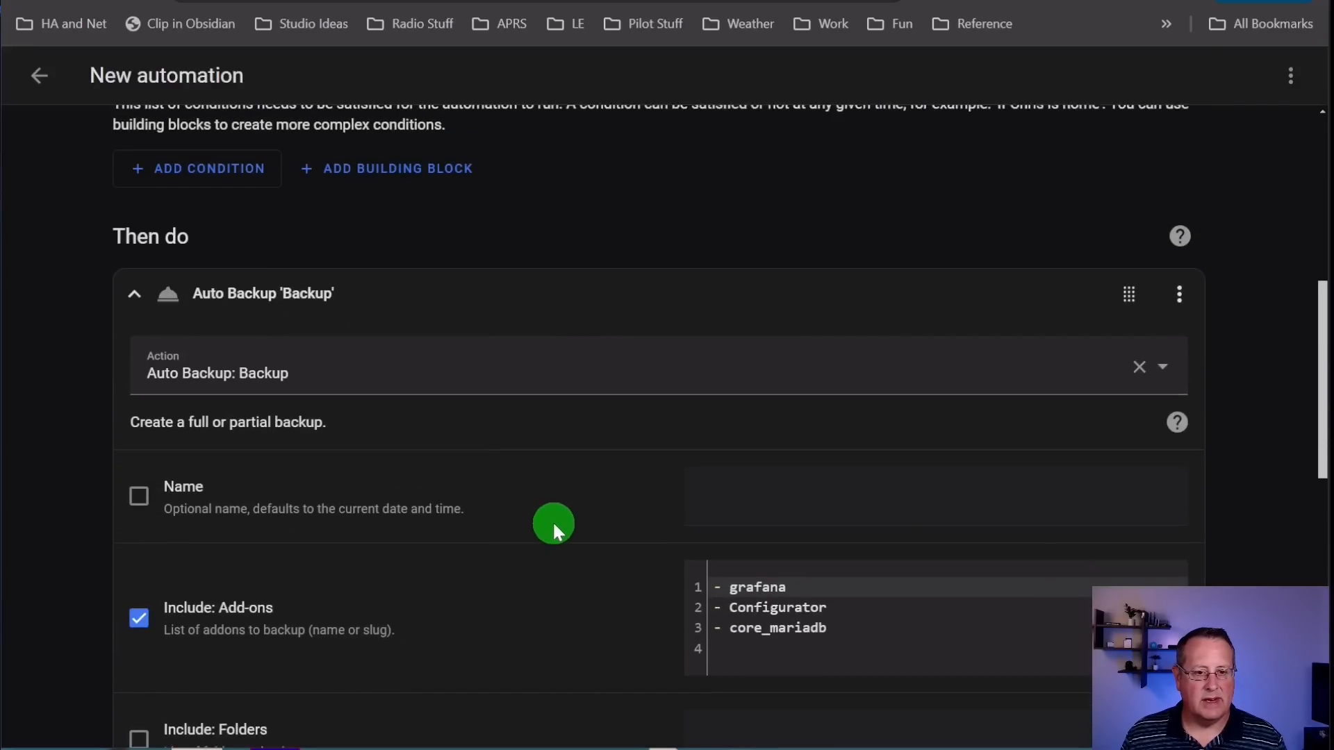
scroll(552, 520, "down", 2)
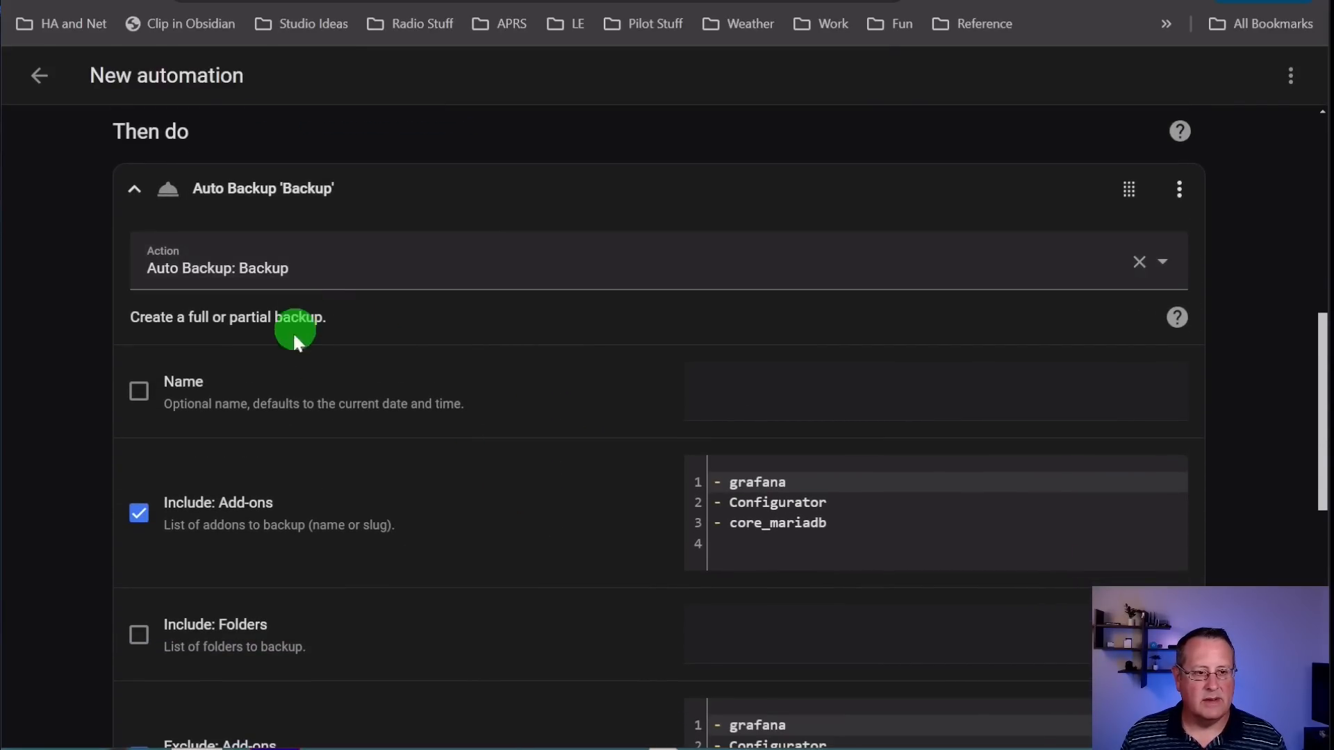
scroll(423, 369, "down", 2)
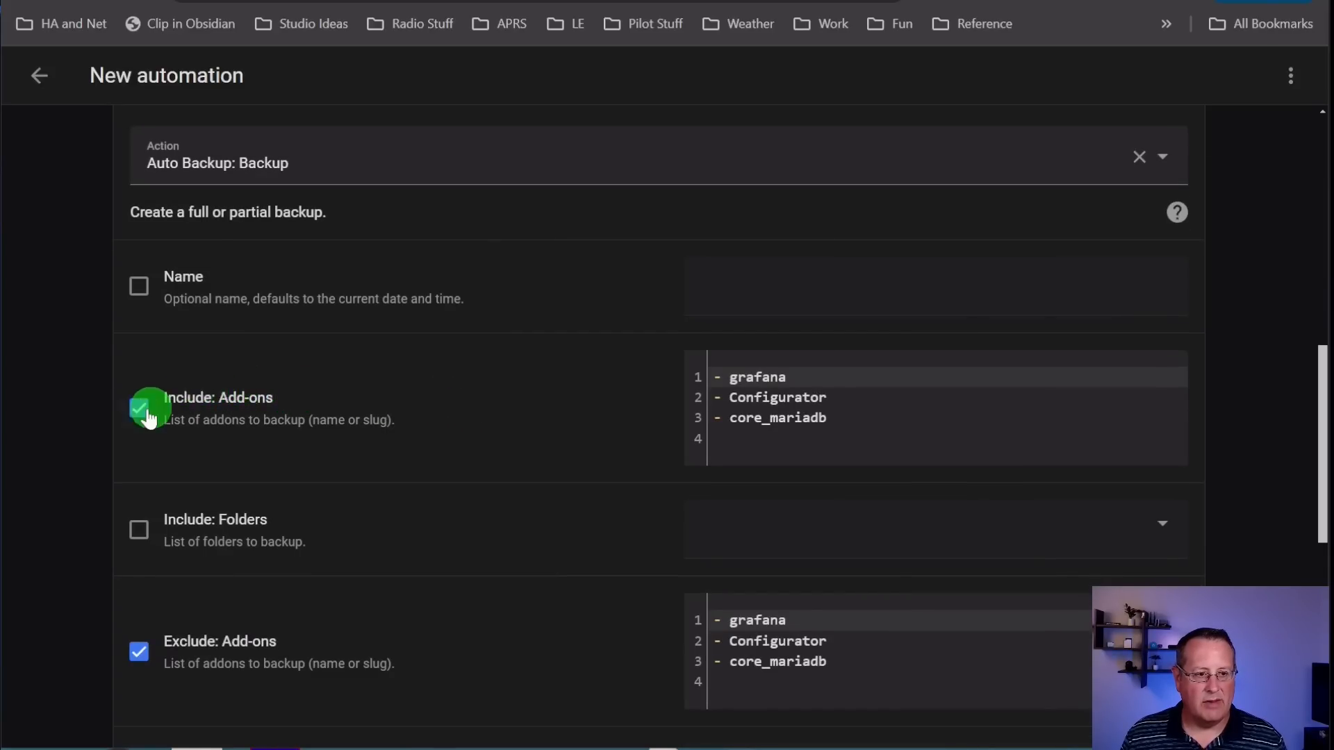
scroll(458, 442, "down", 2)
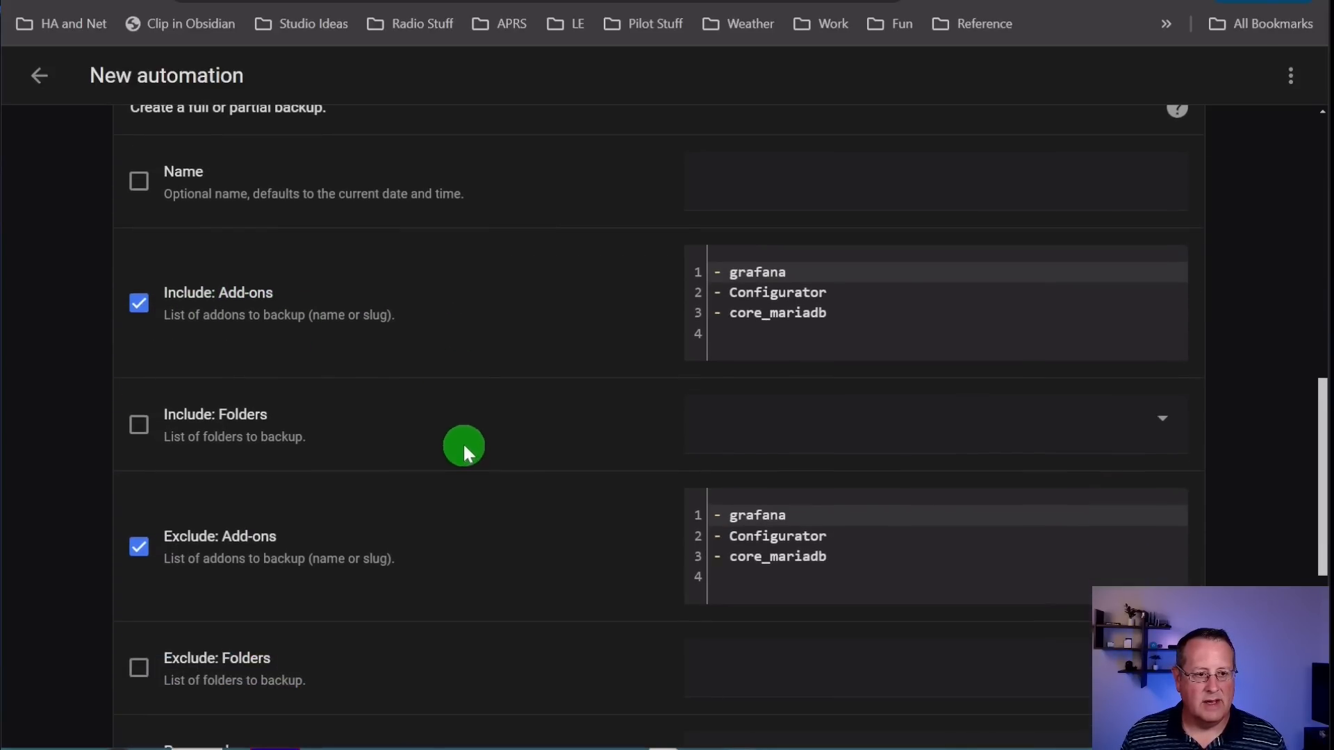
scroll(180, 503, "down", 4)
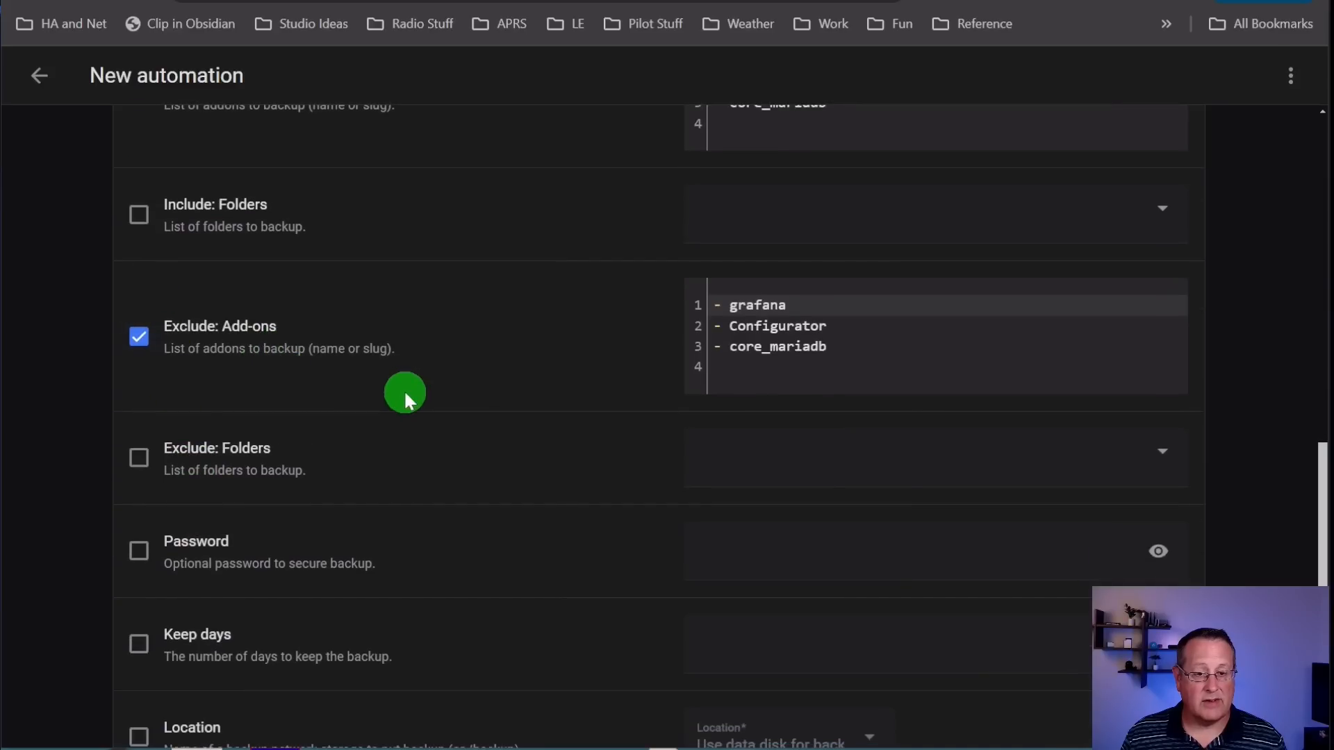
scroll(354, 457, "down", 6)
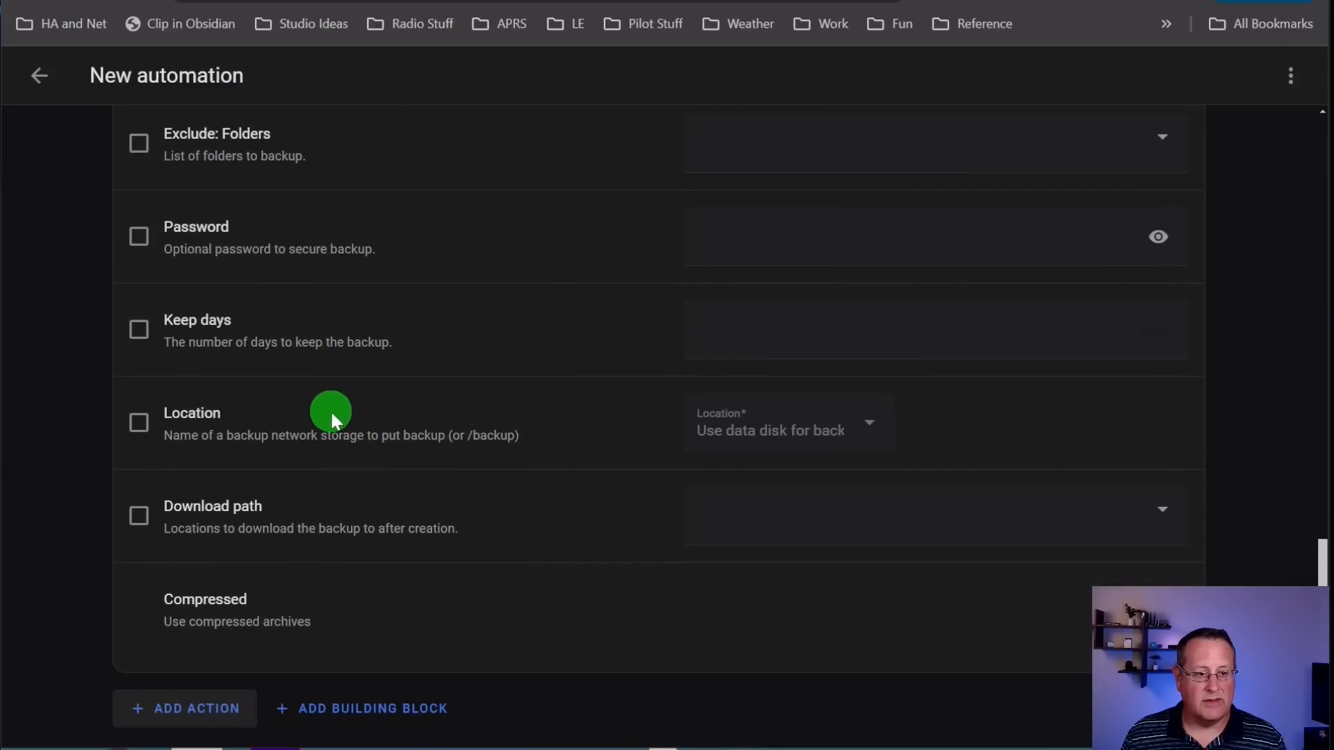
scroll(461, 548, "up", 20)
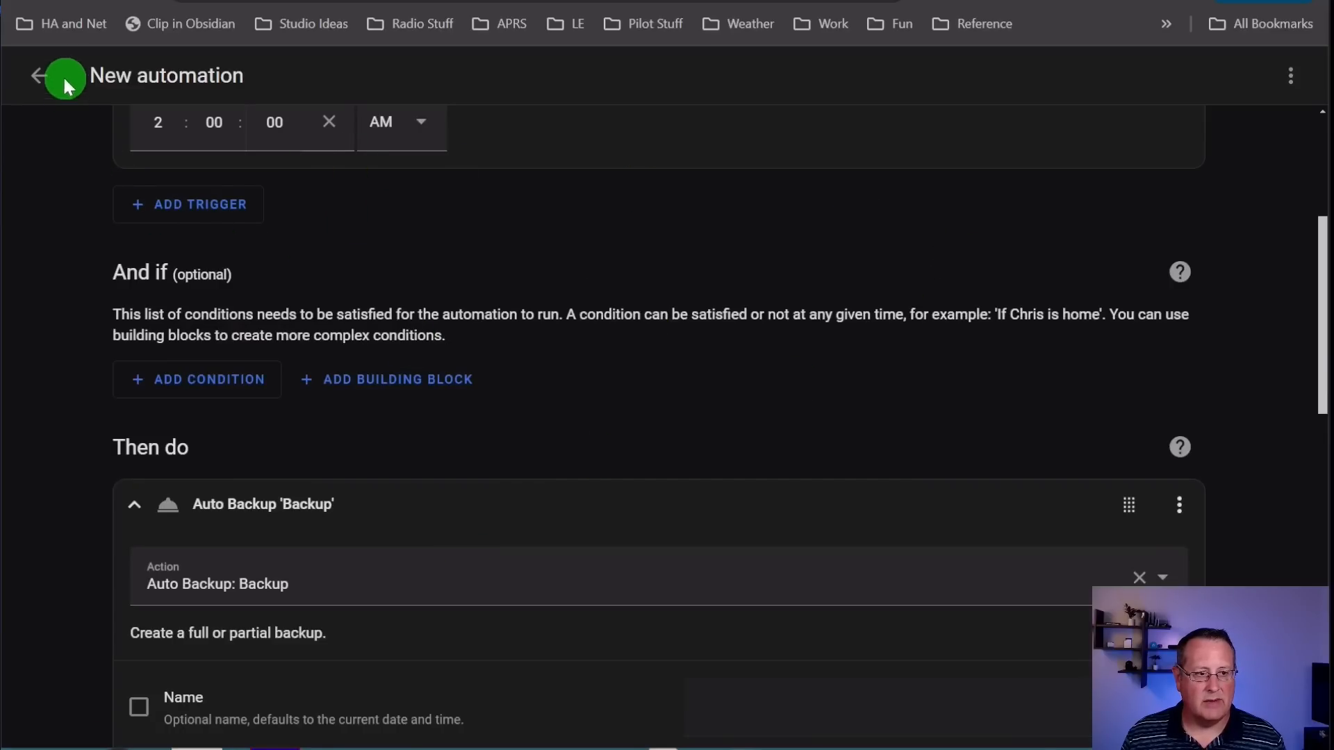
Delete the Auto Backup: Backup action from the automation and confirm the deletion.
left_click(1174, 511)
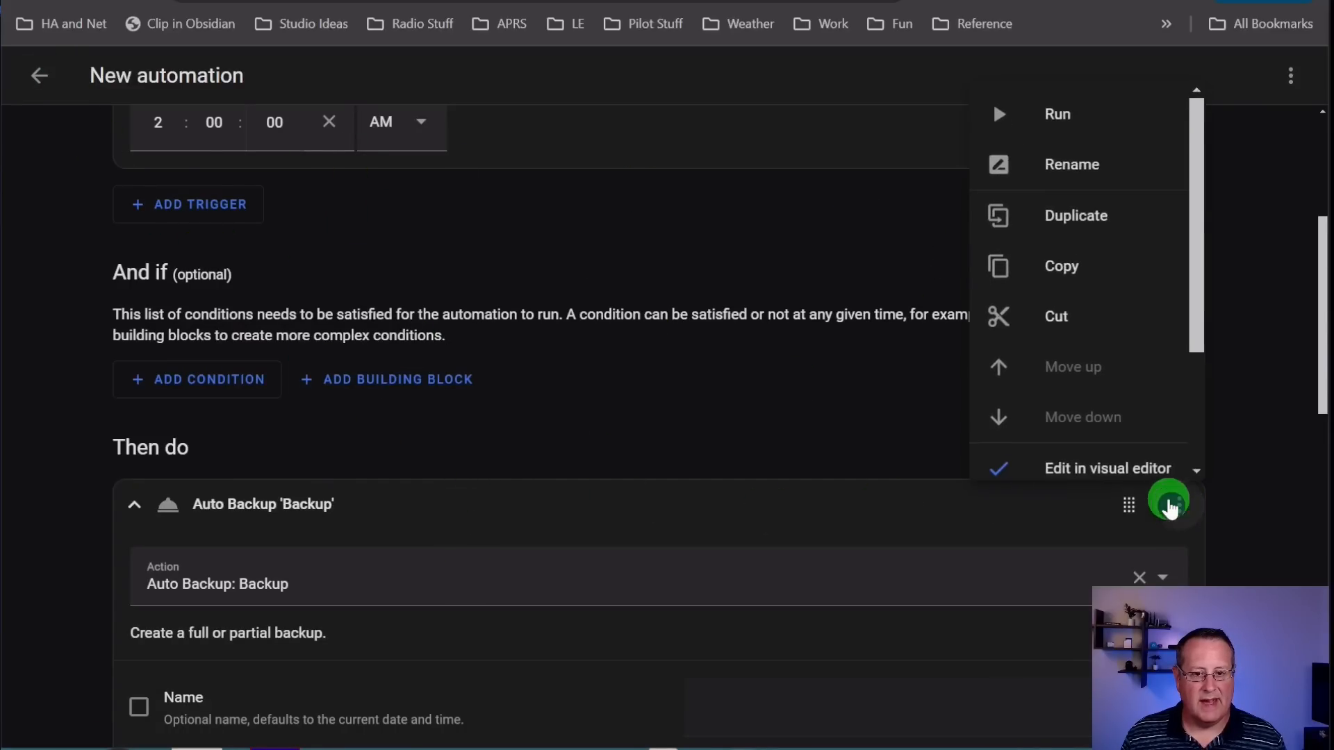
scroll(1117, 459, "down", 3)
left_click(1087, 457)
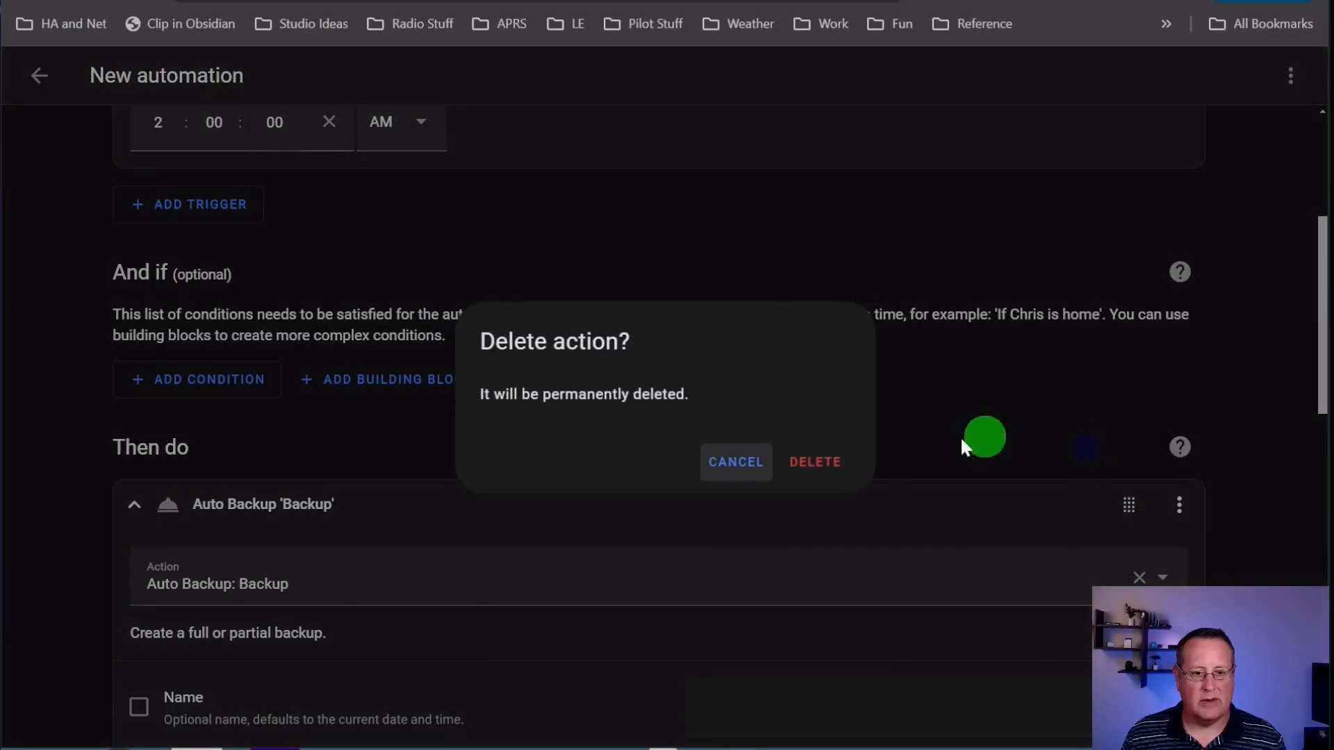
left_click(814, 463)
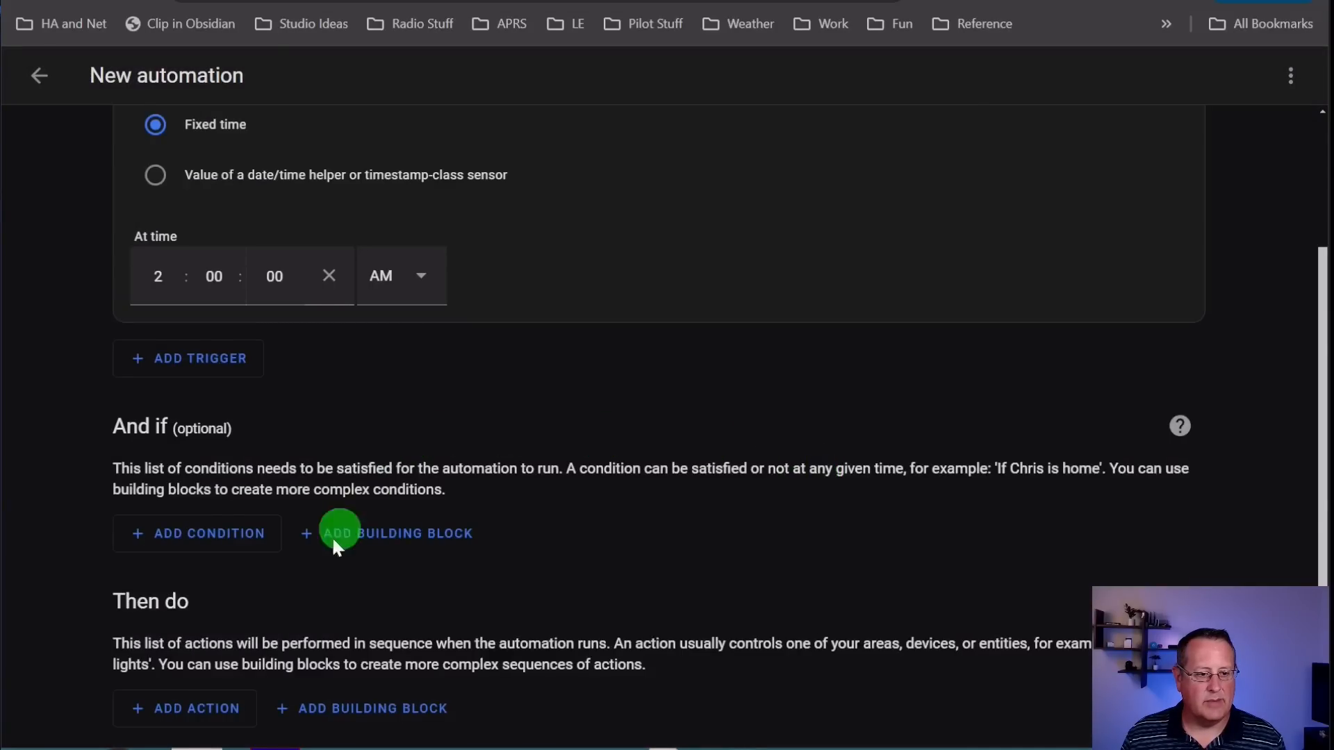
Add the Auto Backup: Backup Full action to the automation and bring its name and exclude options into view.
left_click(197, 709)
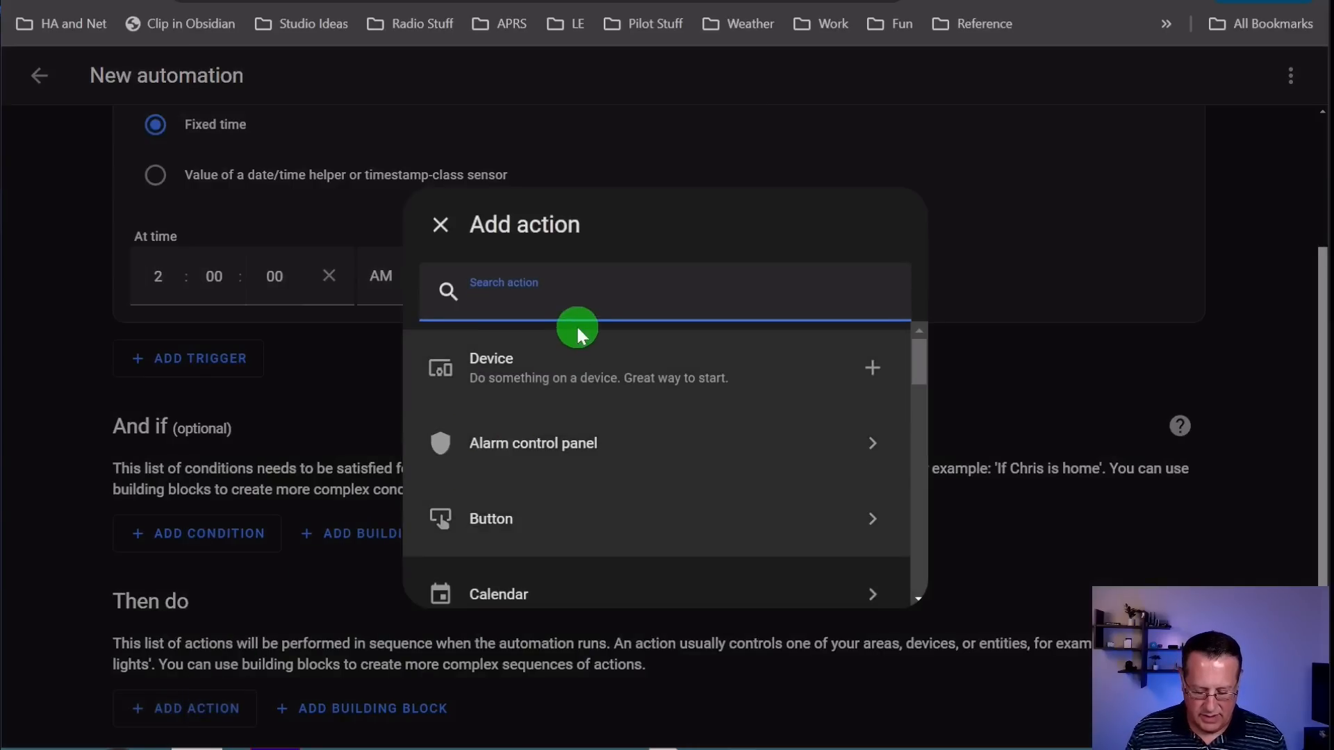
type("aut")
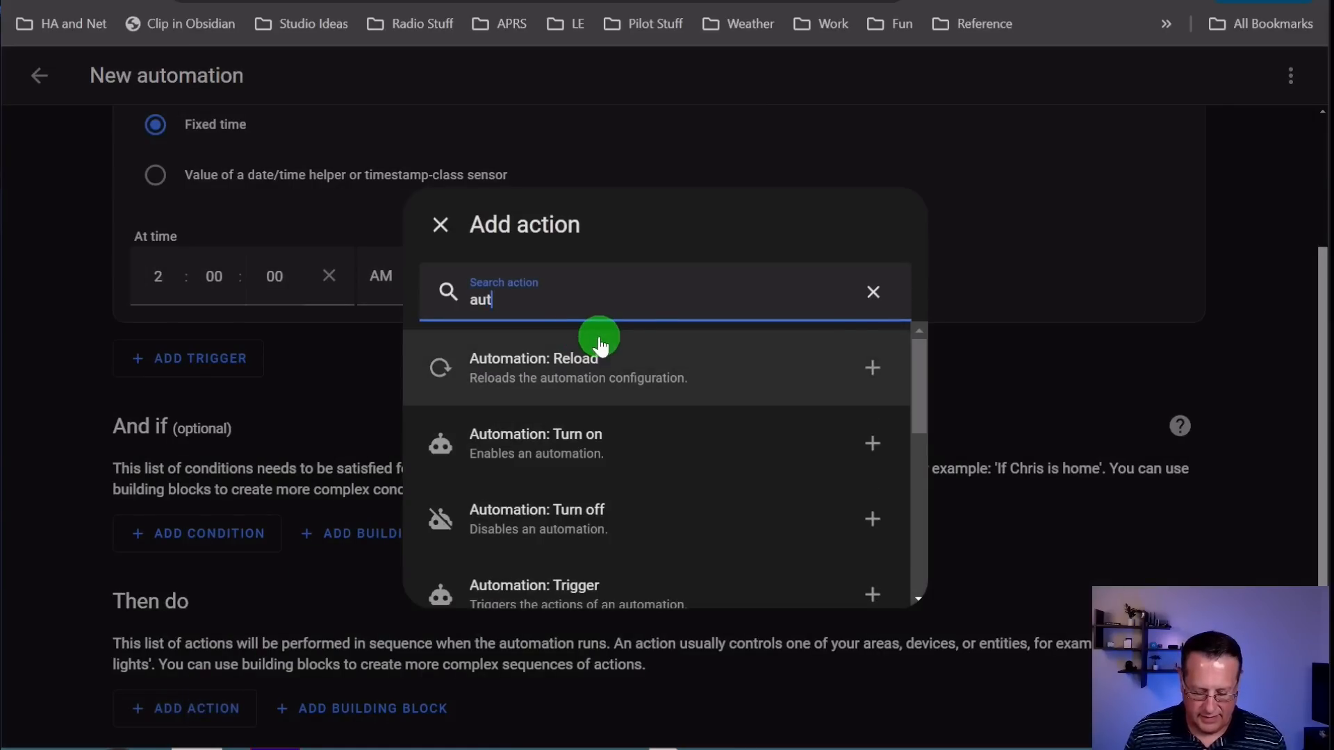
type("o back")
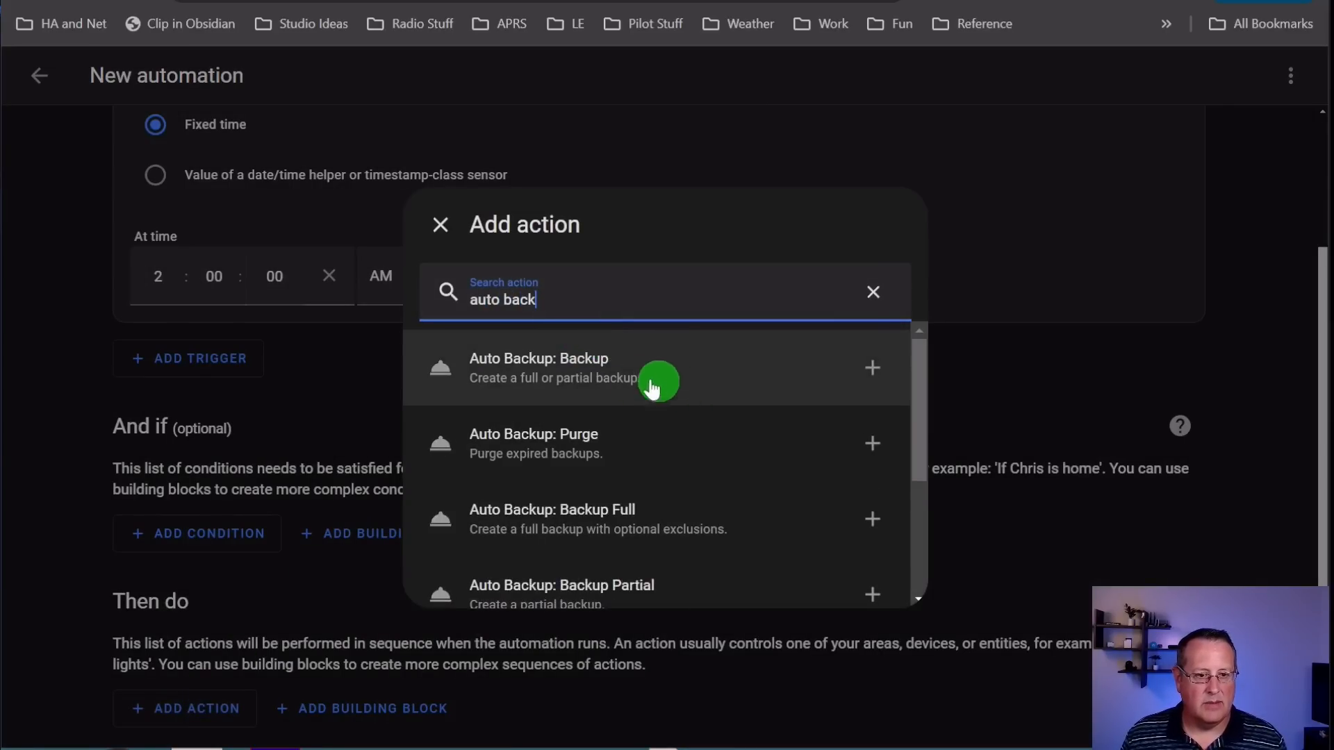
scroll(718, 408, "down", 2)
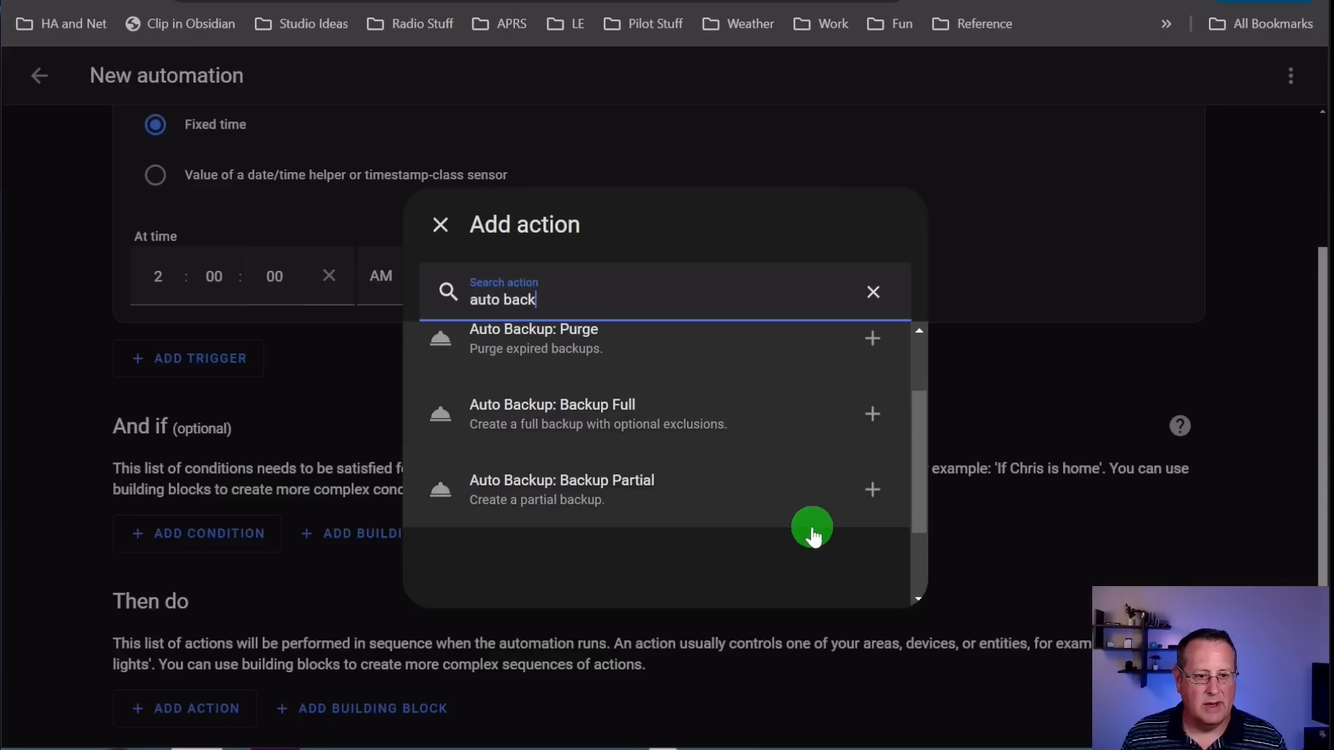
left_click(584, 431)
scroll(559, 539, "up", 4)
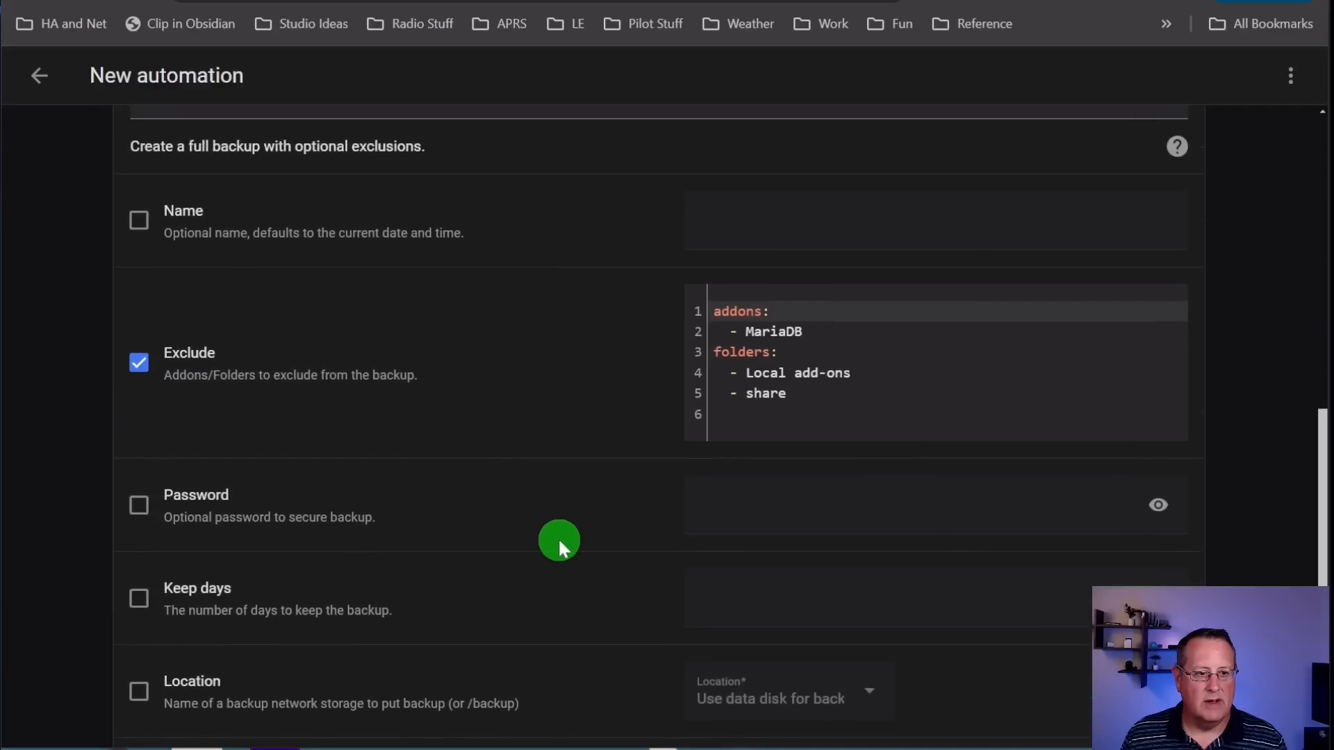
scroll(557, 536, "up", 2)
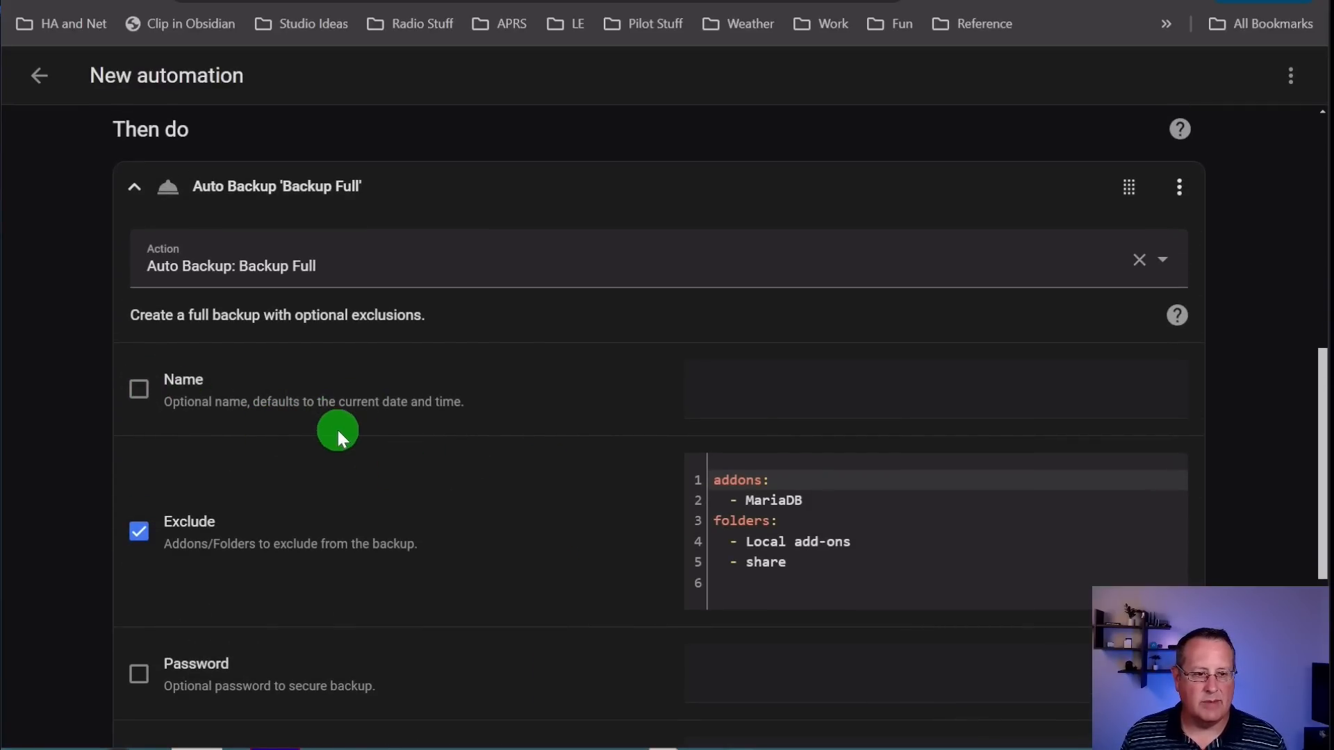
Add the media folder to the Backup Full action's list of excluded folders.
scroll(338, 431, "down", 3)
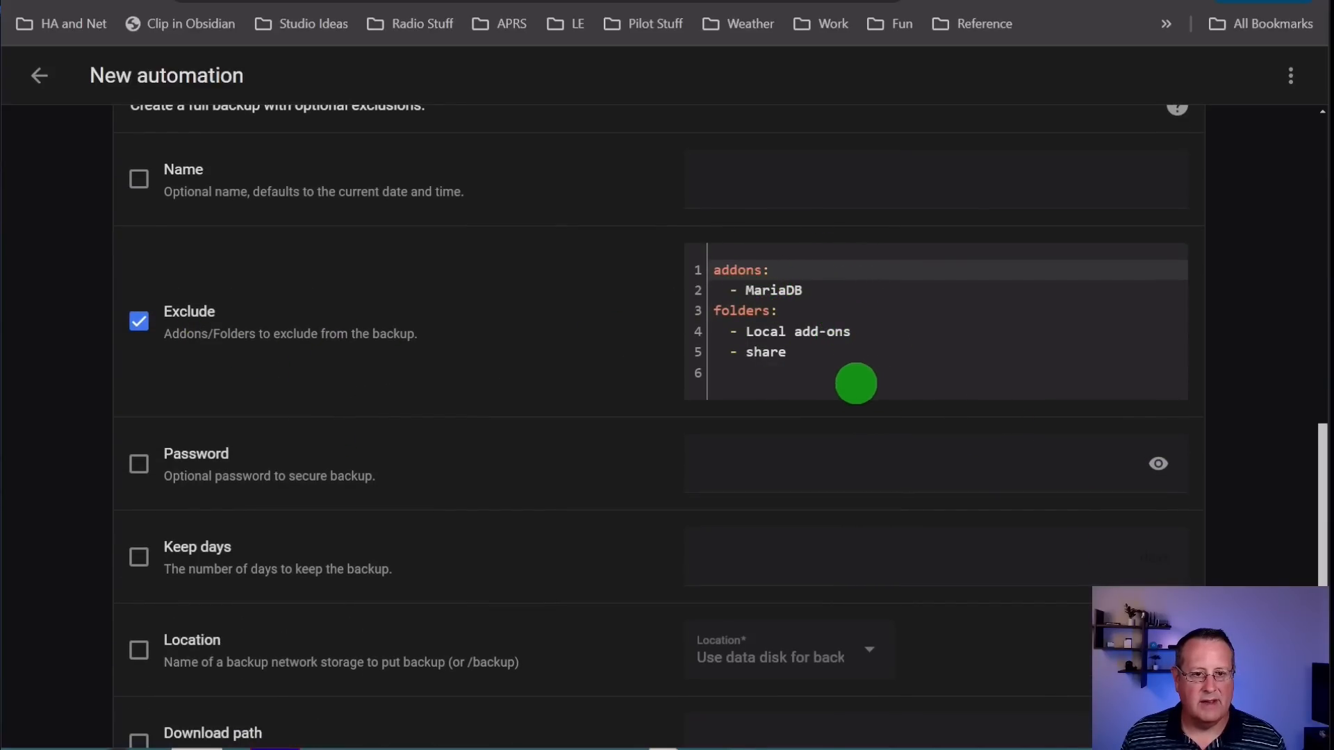
left_click(822, 362)
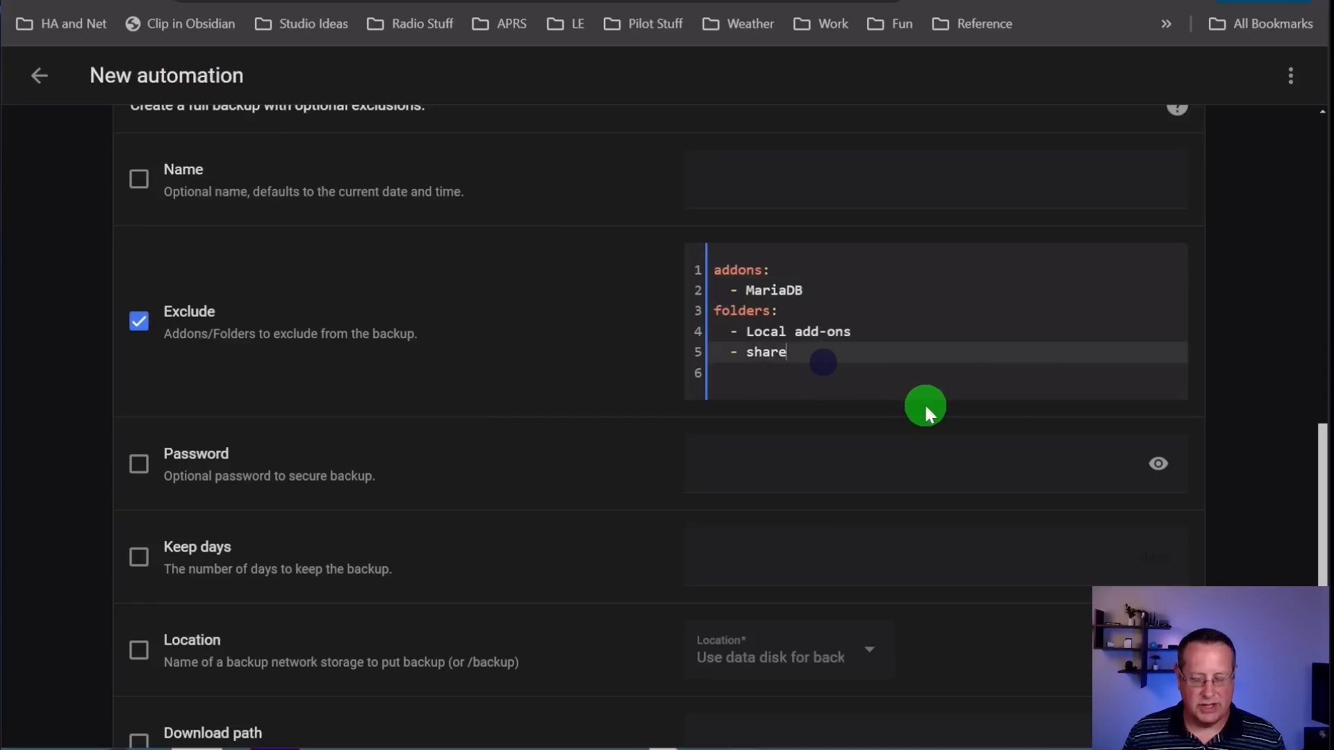
key("Return")
type("- media")
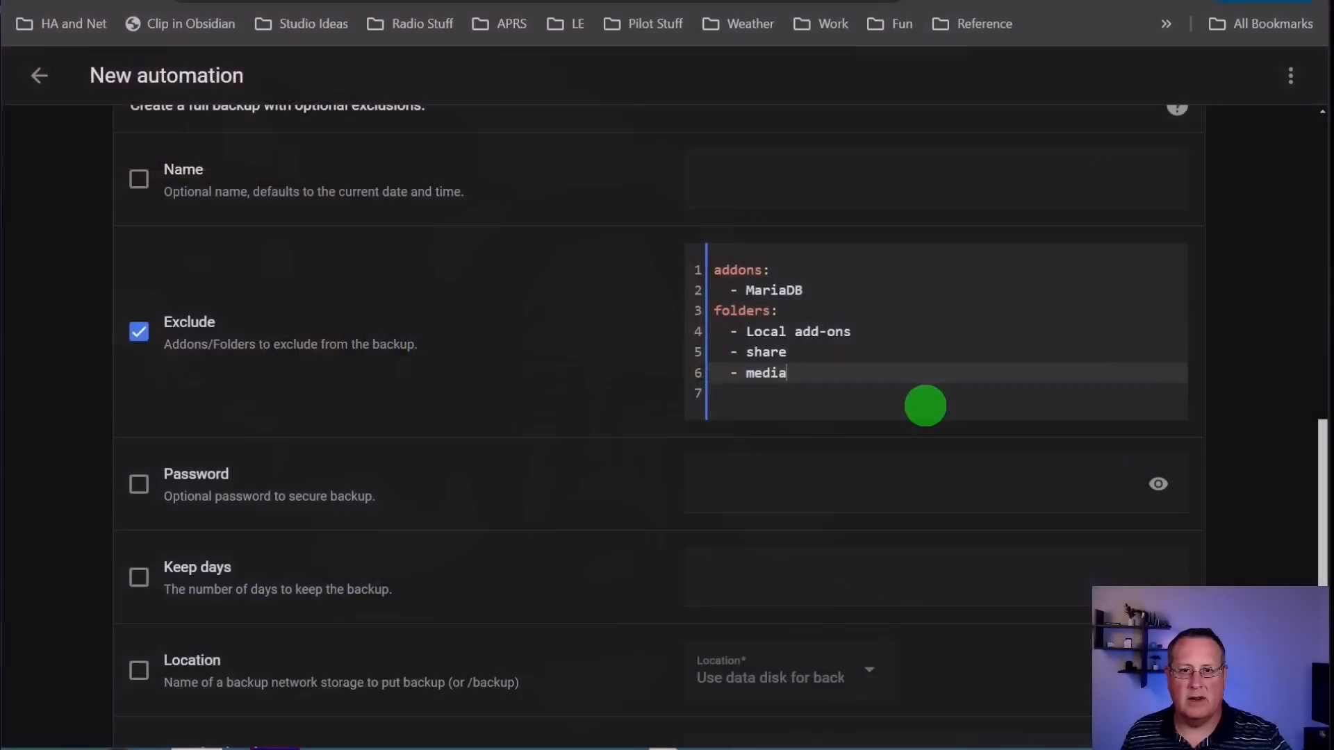
Enable the keep days and location options, keeping the backup for 7 days and storing it on the Synology network storage.
scroll(941, 435, "down", 3)
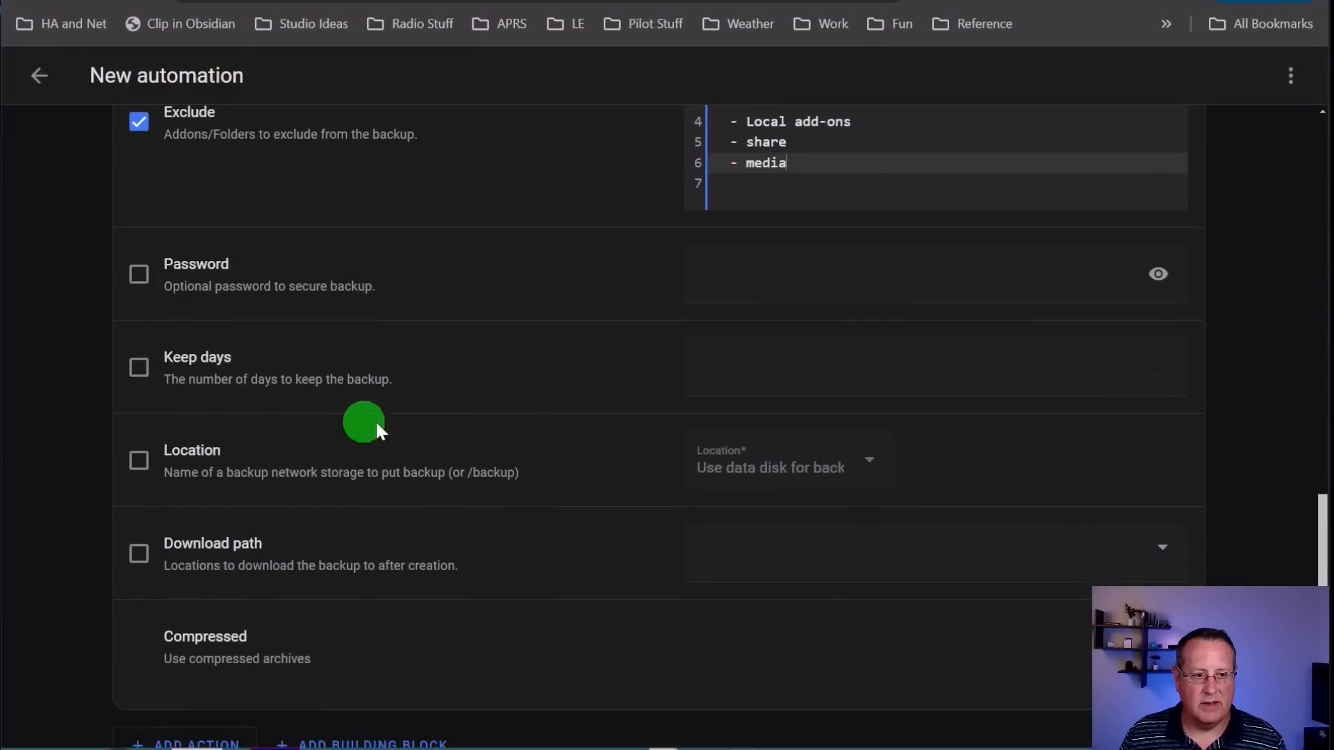
left_click(139, 367)
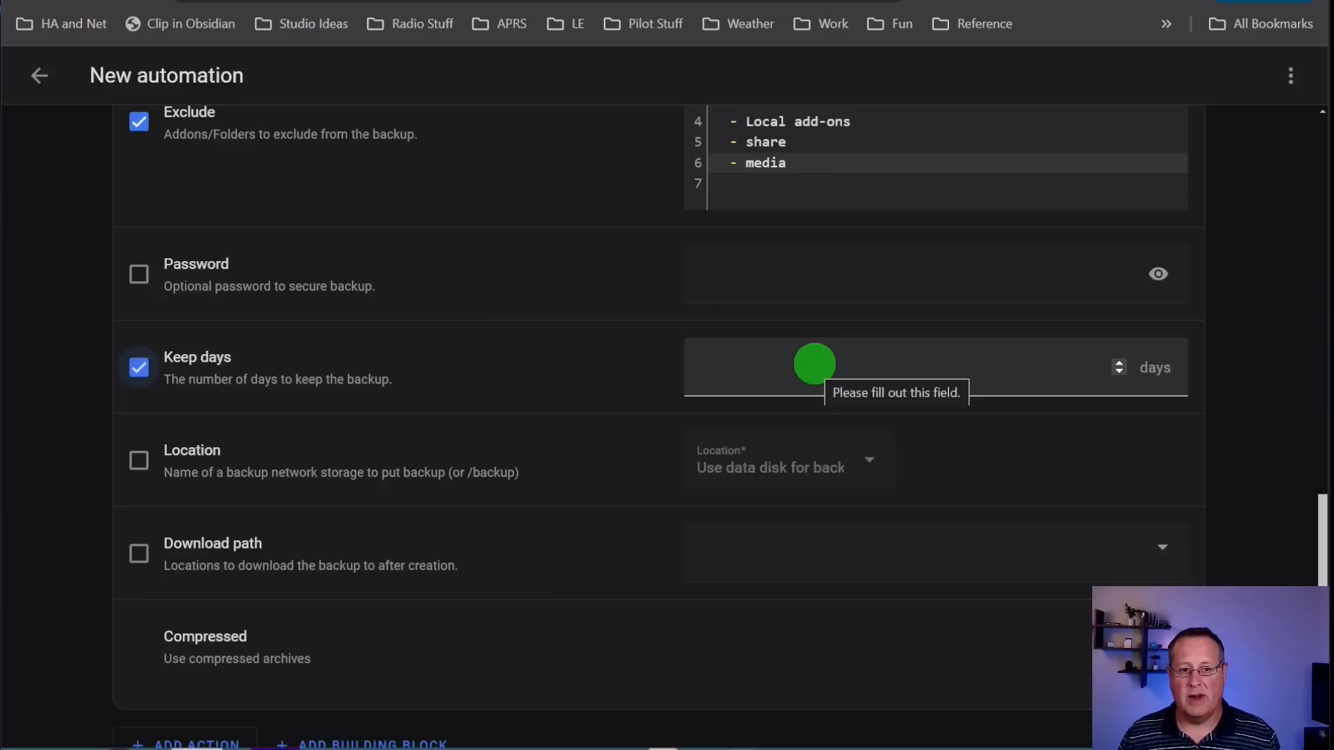
left_click(814, 364)
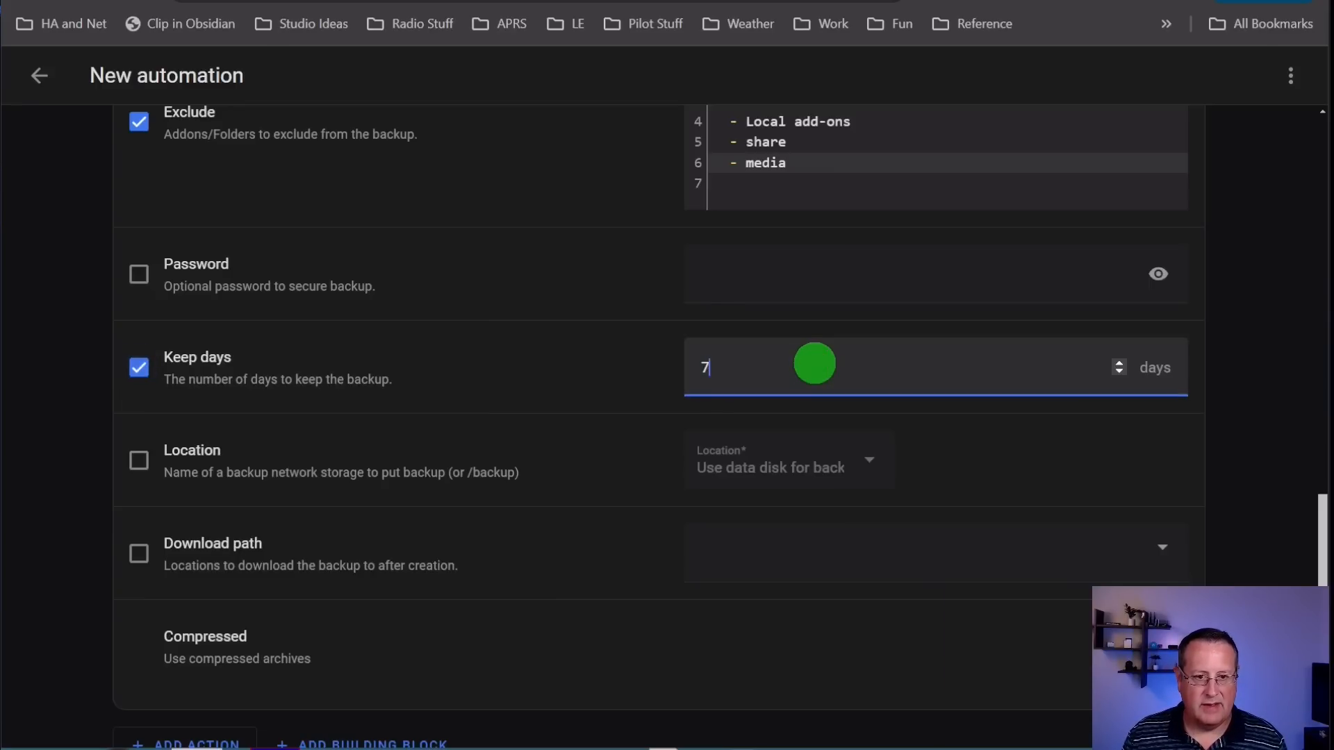
left_click(139, 461)
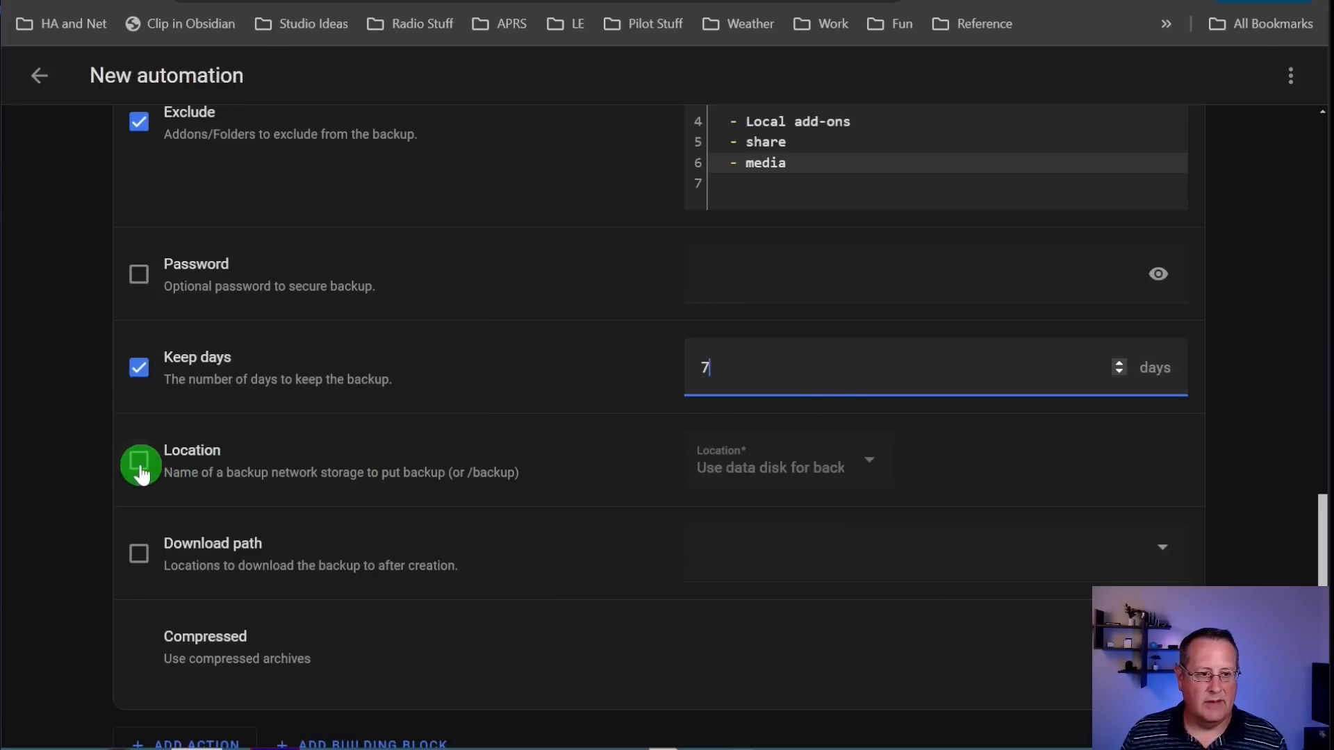
left_click(865, 463)
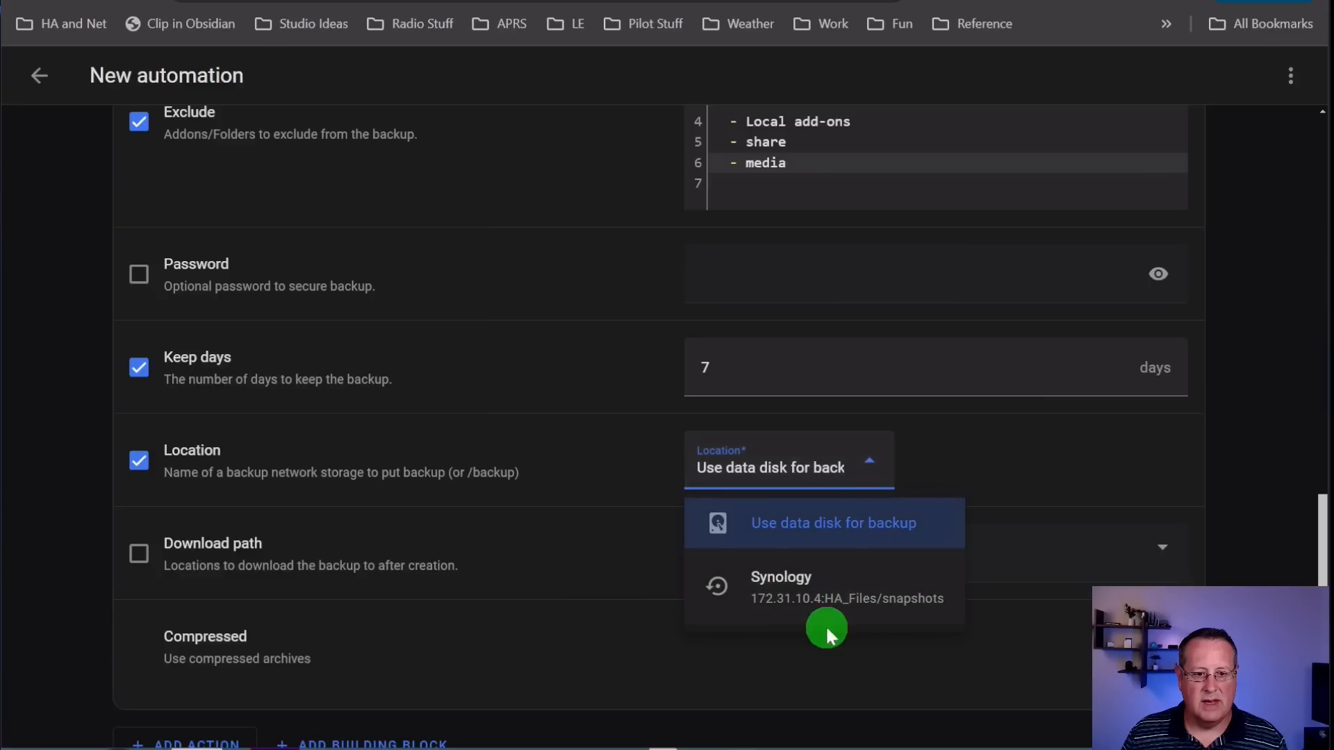
left_click(797, 600)
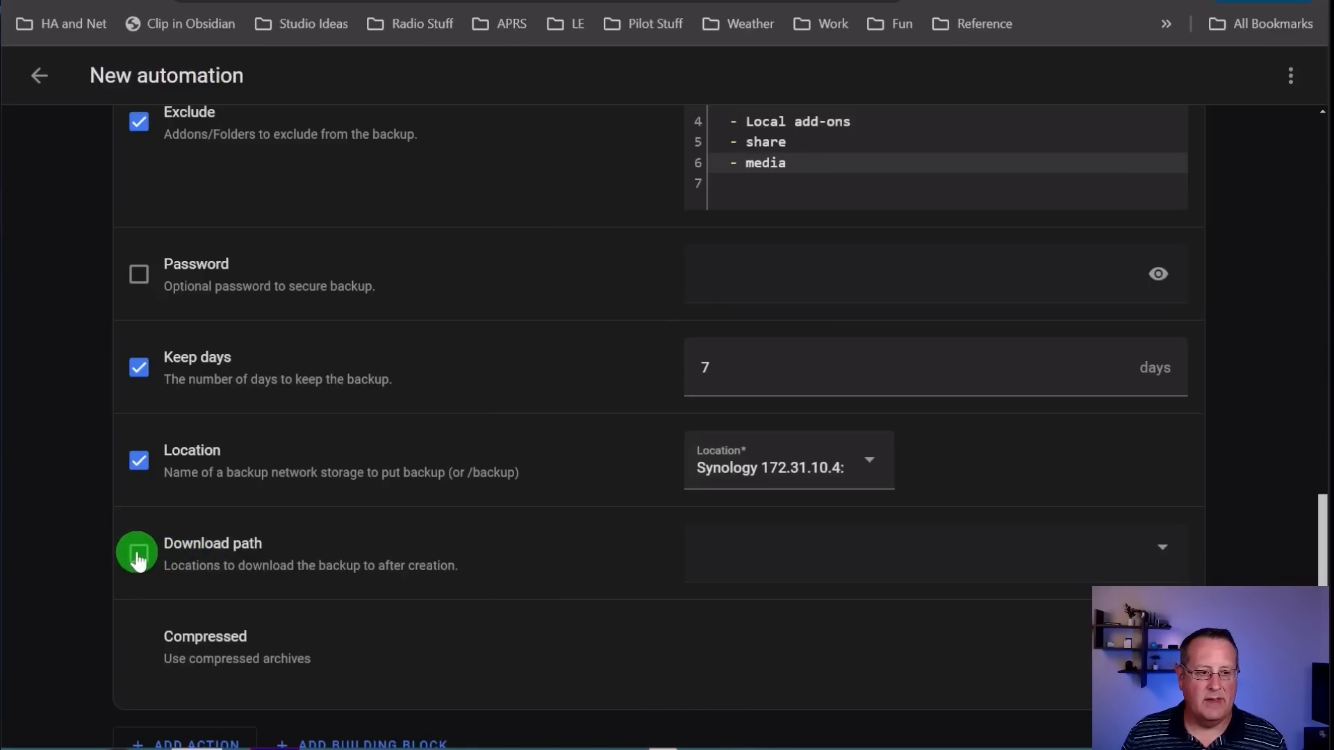
left_click(620, 544)
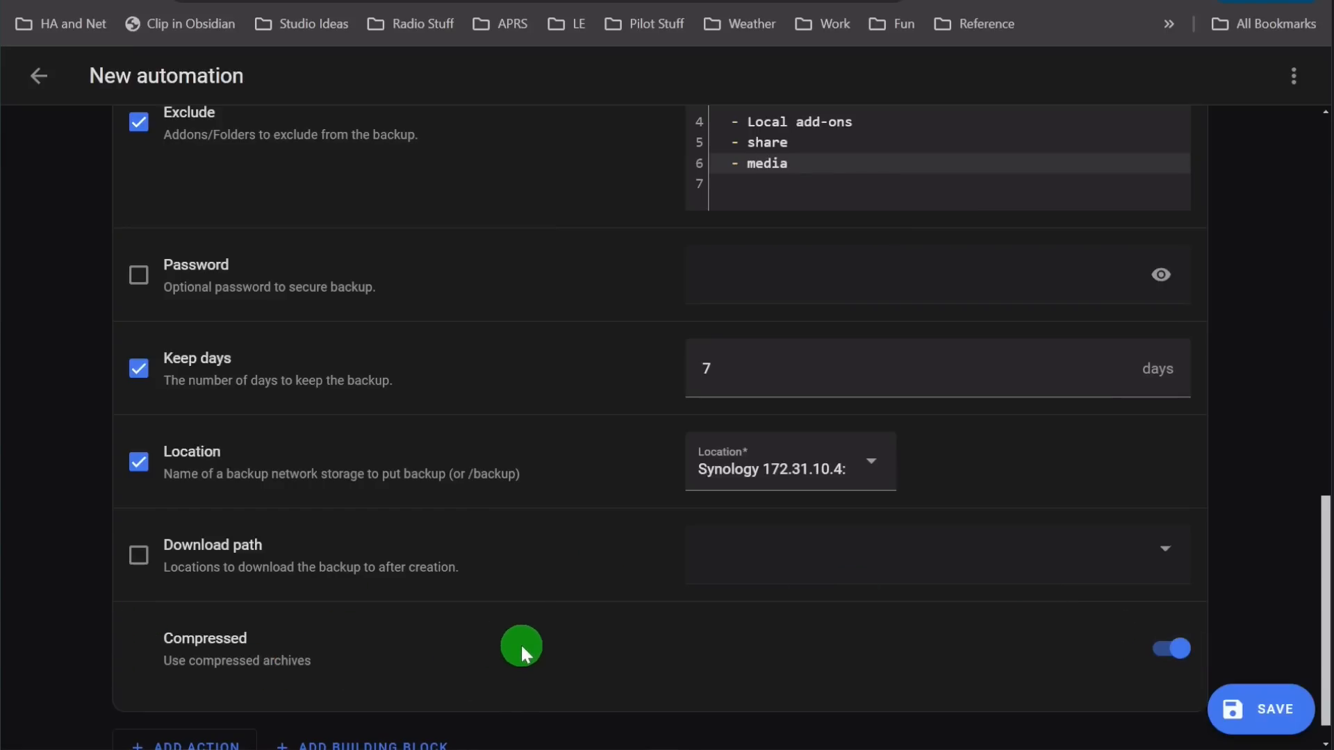
Show the automation as YAML and save it under the name "Auto Backup Full with Exclusions".
scroll(539, 623, "up", 3)
scroll(519, 616, "up", 10)
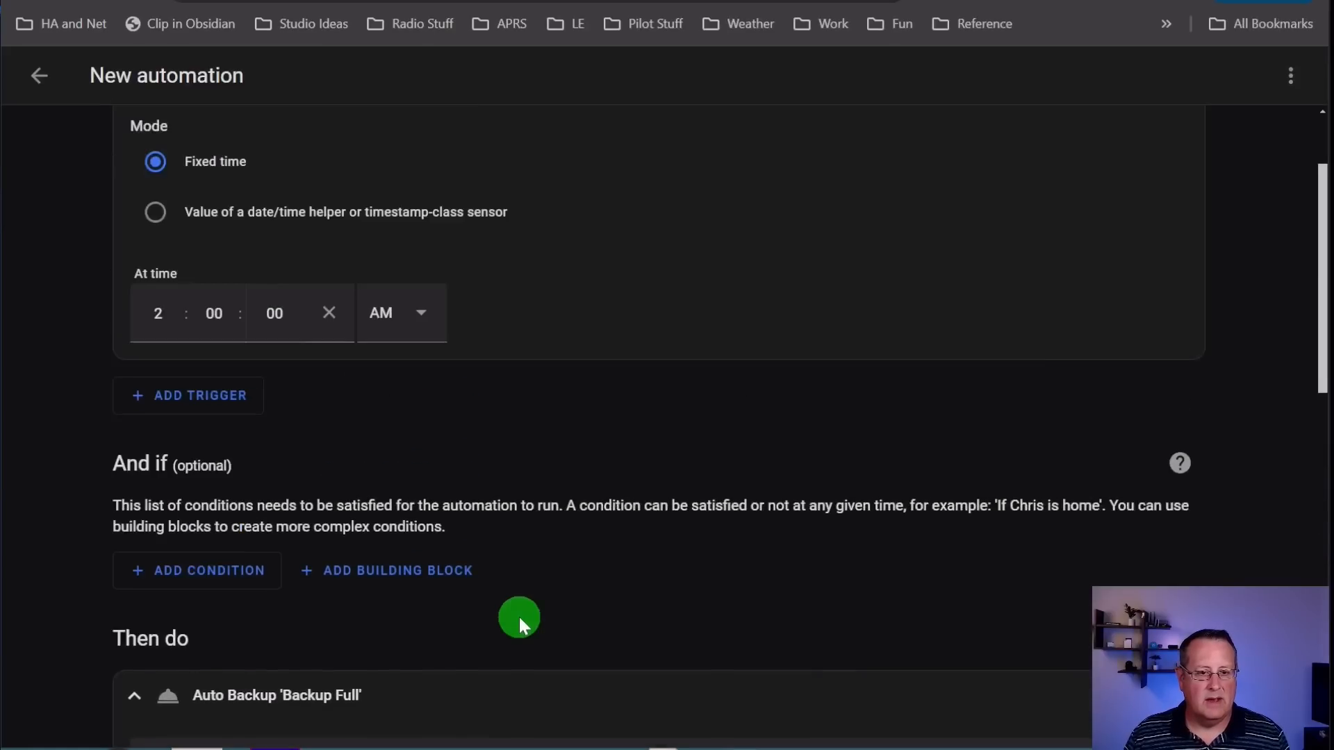
scroll(619, 524, "down", 6)
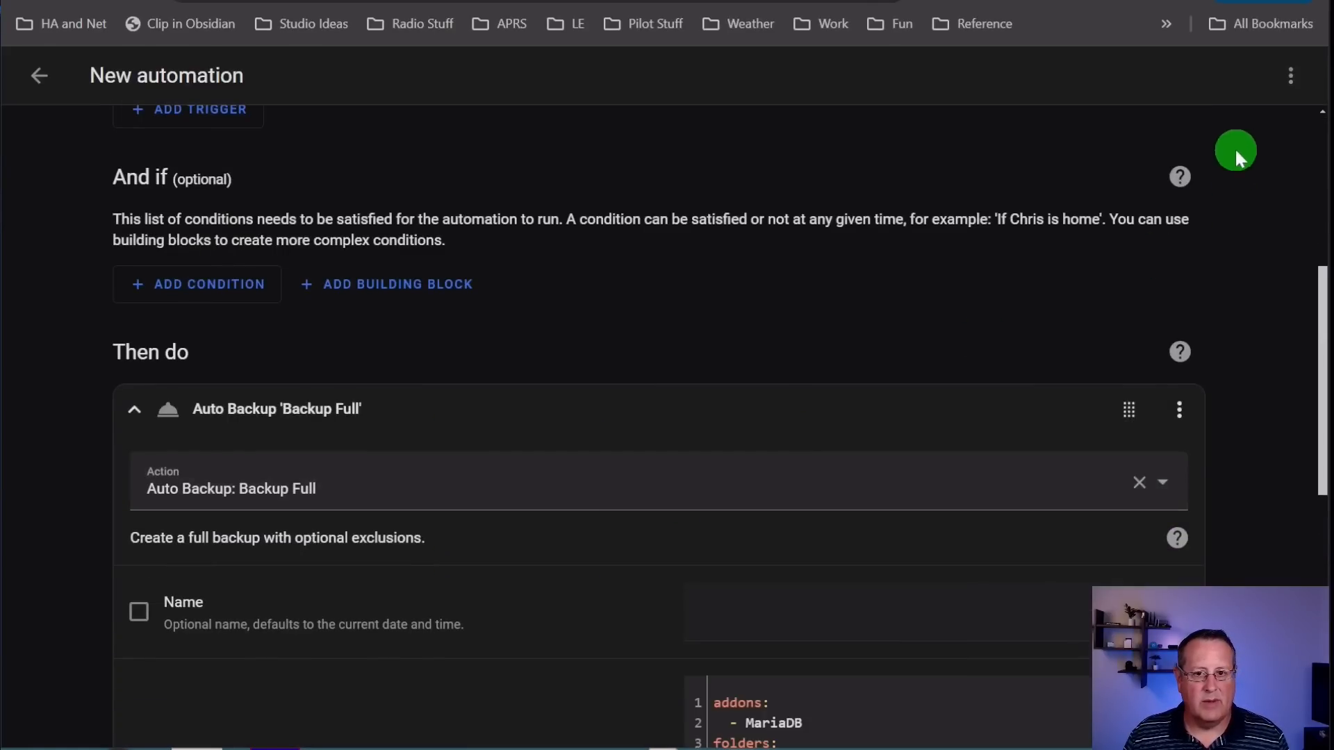
left_click(1297, 80)
left_click(1223, 439)
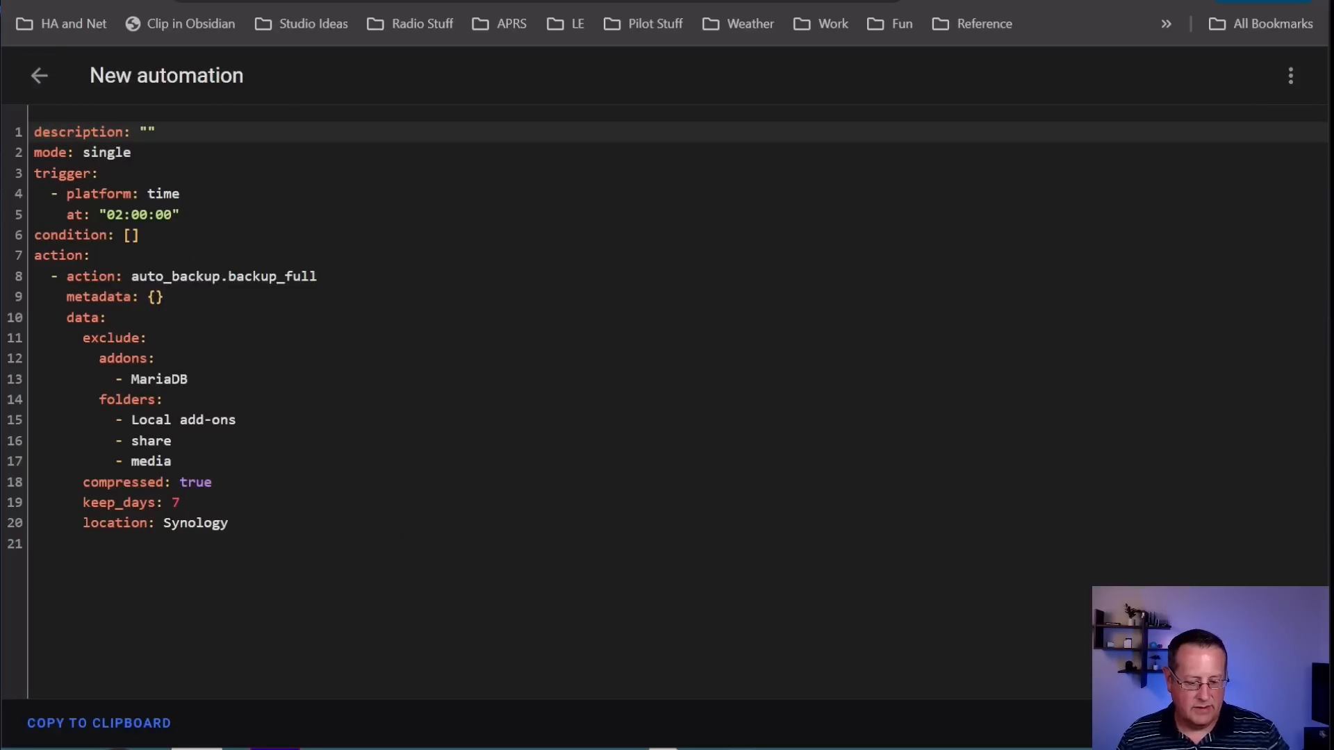
left_click(1243, 712)
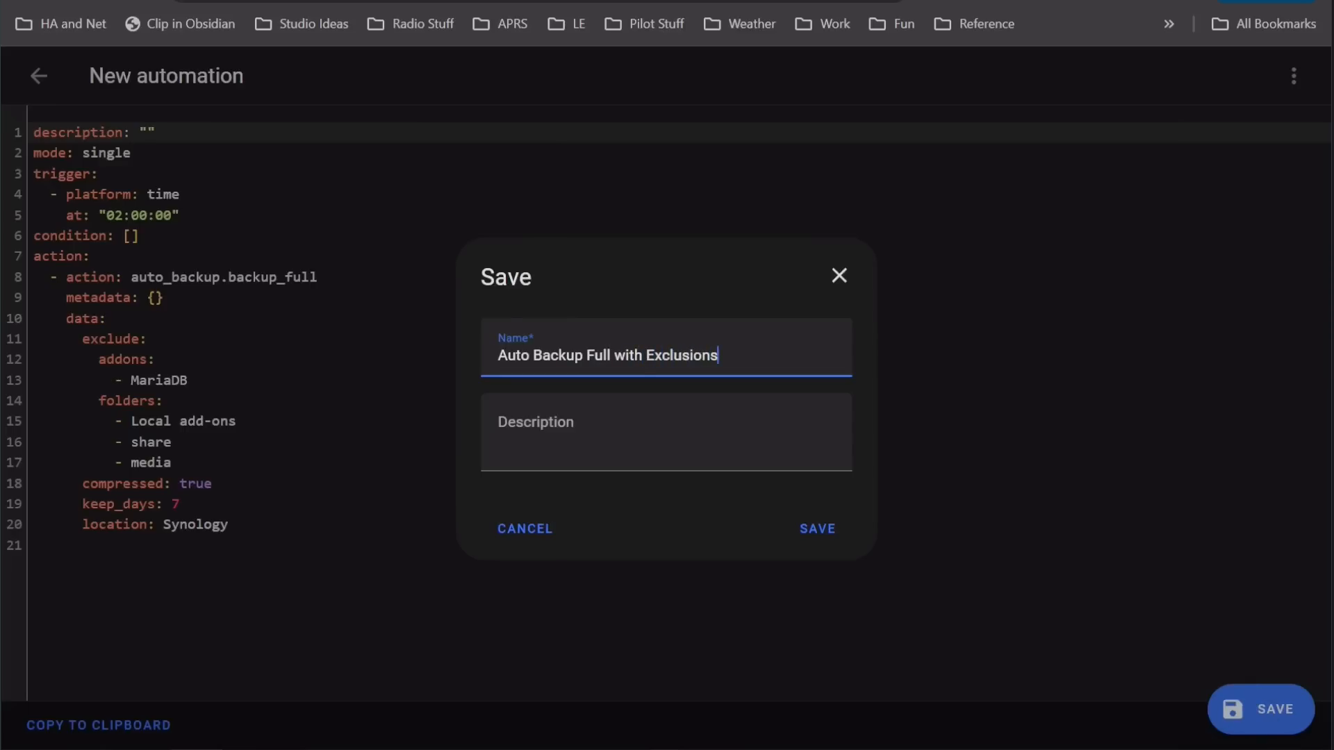
left_click(810, 530)
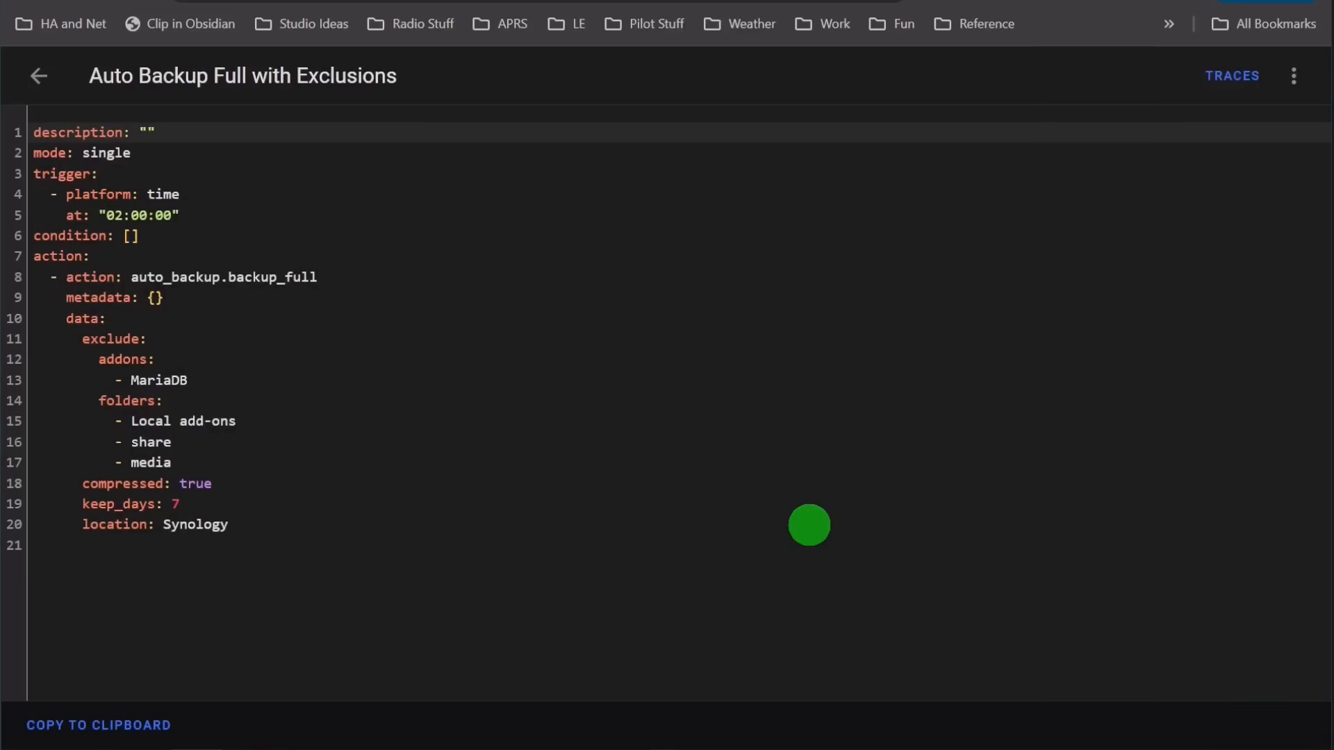
Return to the automations list, find the automation by searching "auto b", and view the commands available for it.
left_click(50, 85)
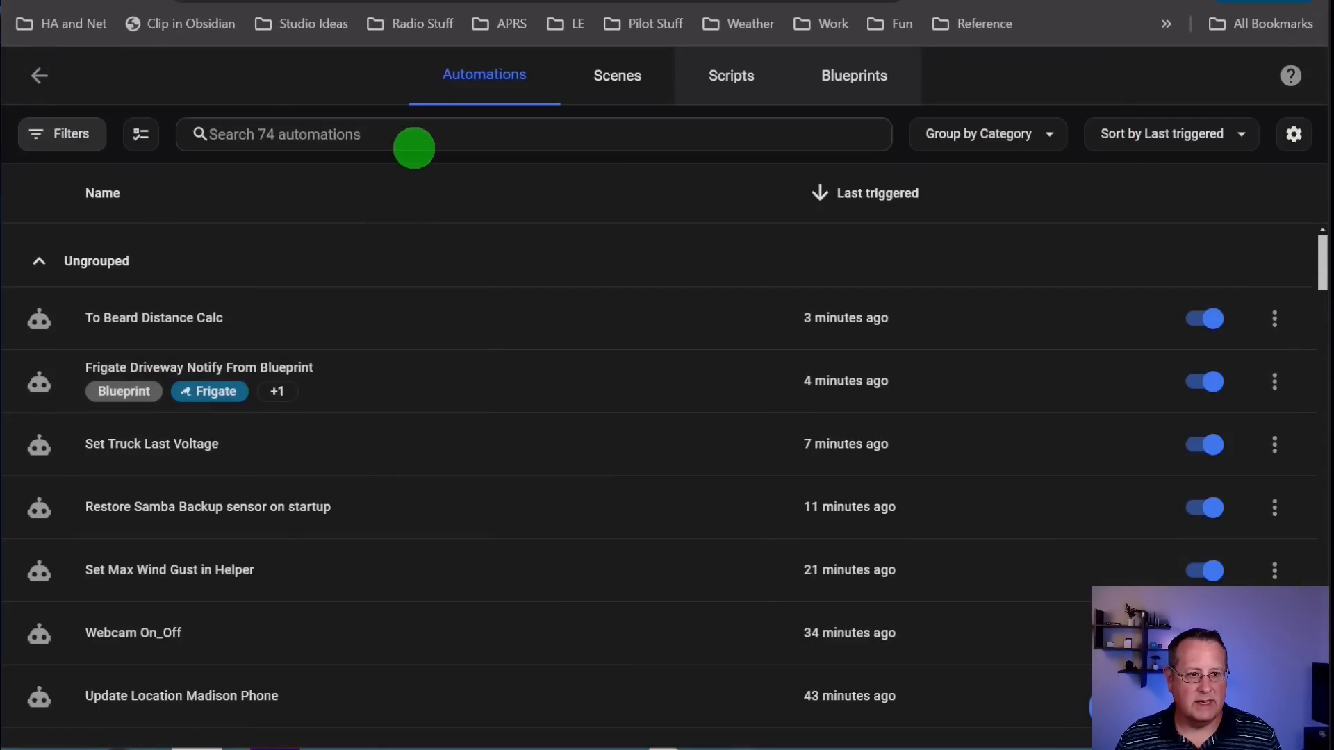
left_click(412, 135)
type("auto b")
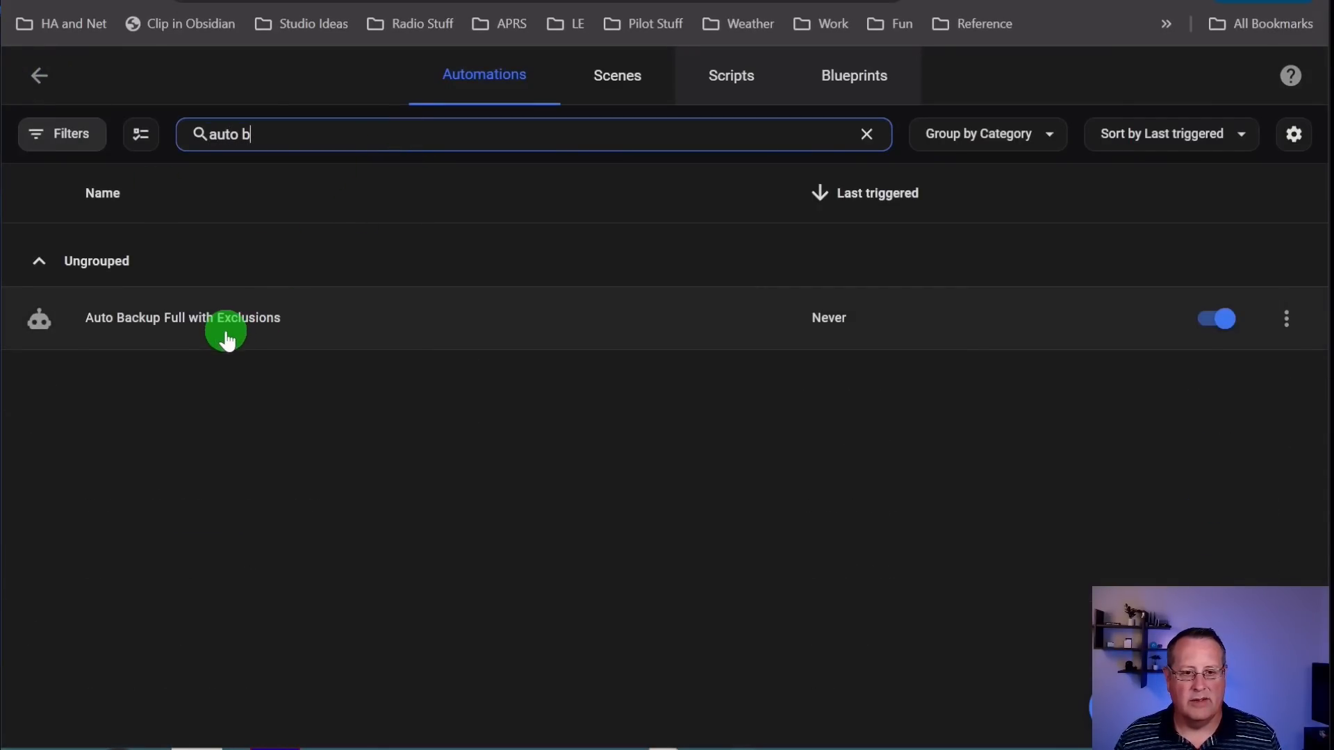
left_click(1289, 323)
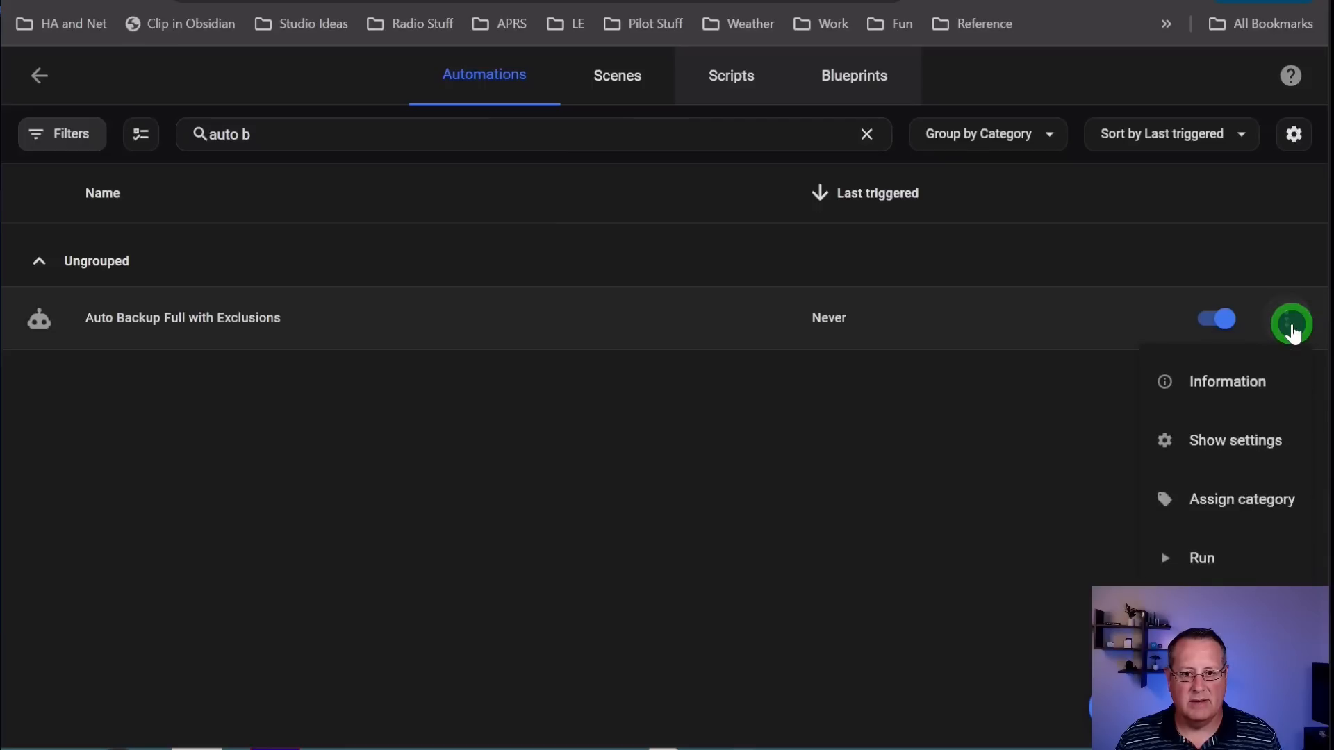
left_click(1184, 562)
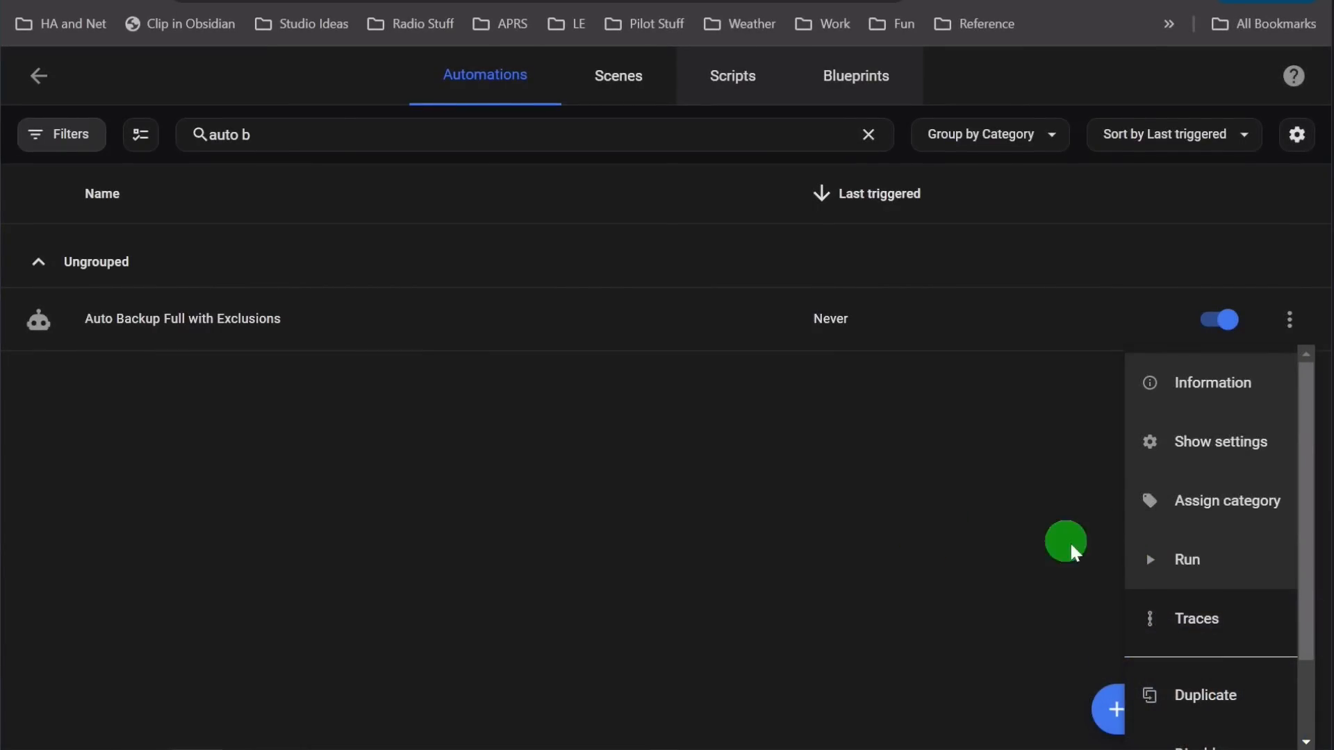
left_click(837, 553)
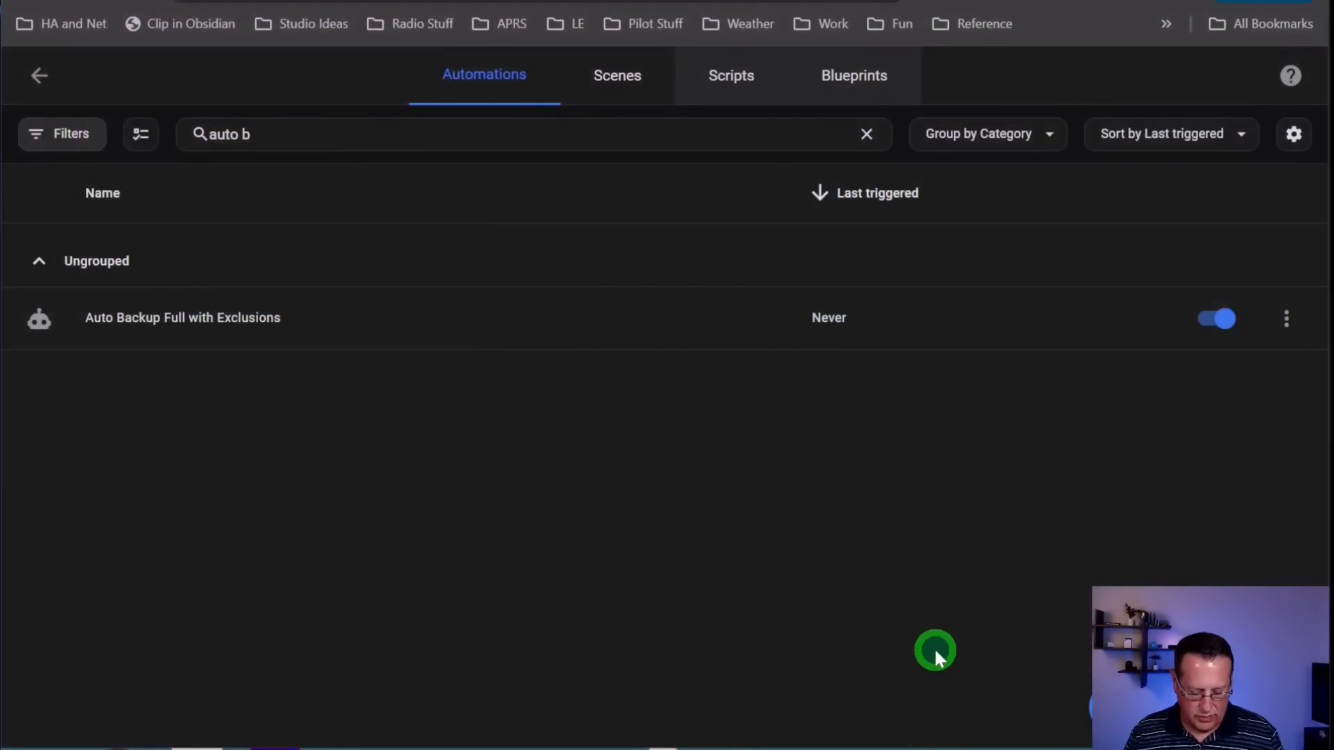
Go to the Developer Tools page for performing actions, using the quick command search.
left_click(935, 651)
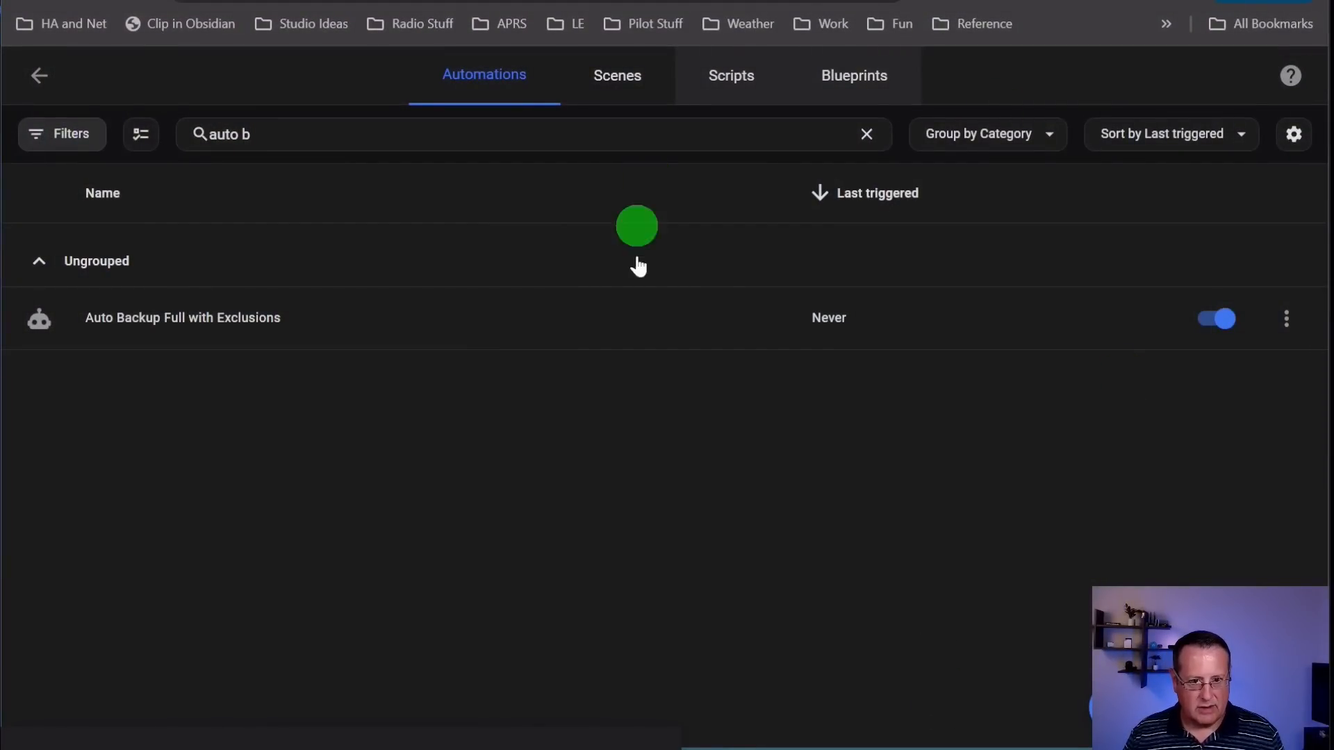
type("ceve")
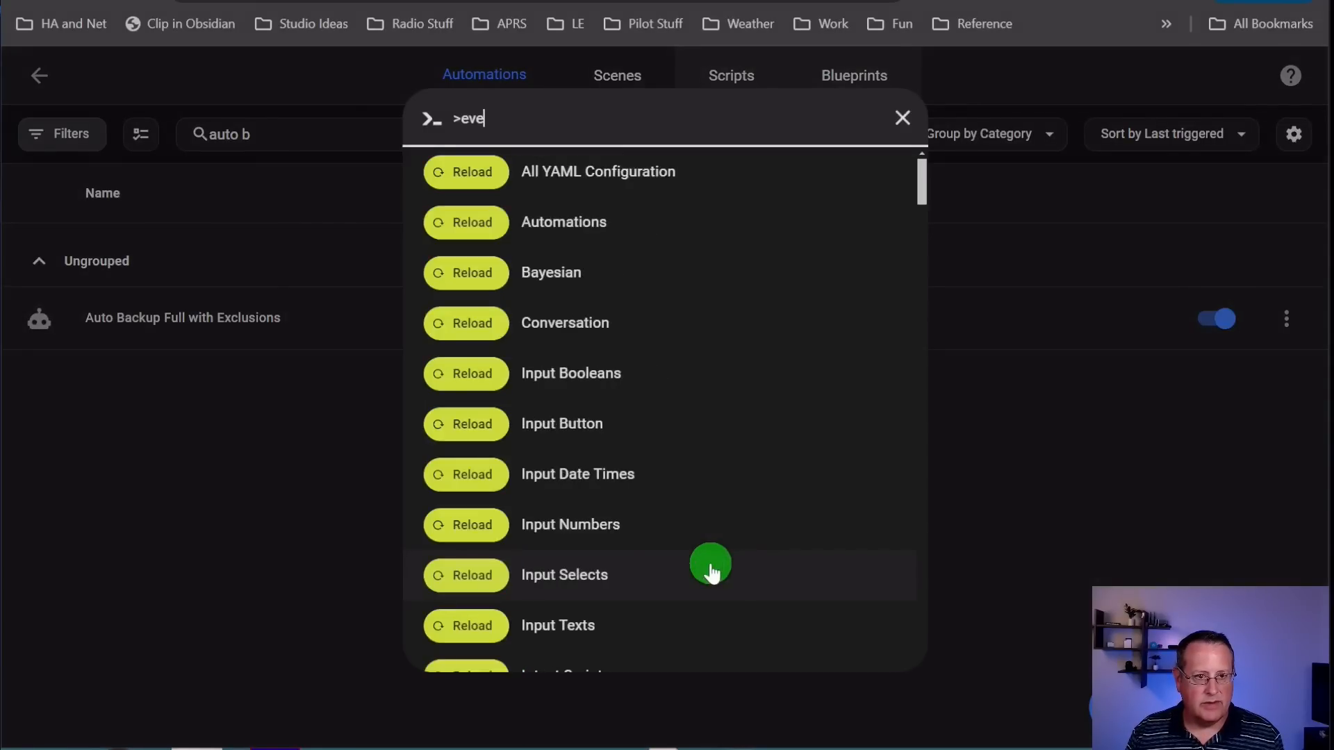
scroll(711, 571, "down", 1)
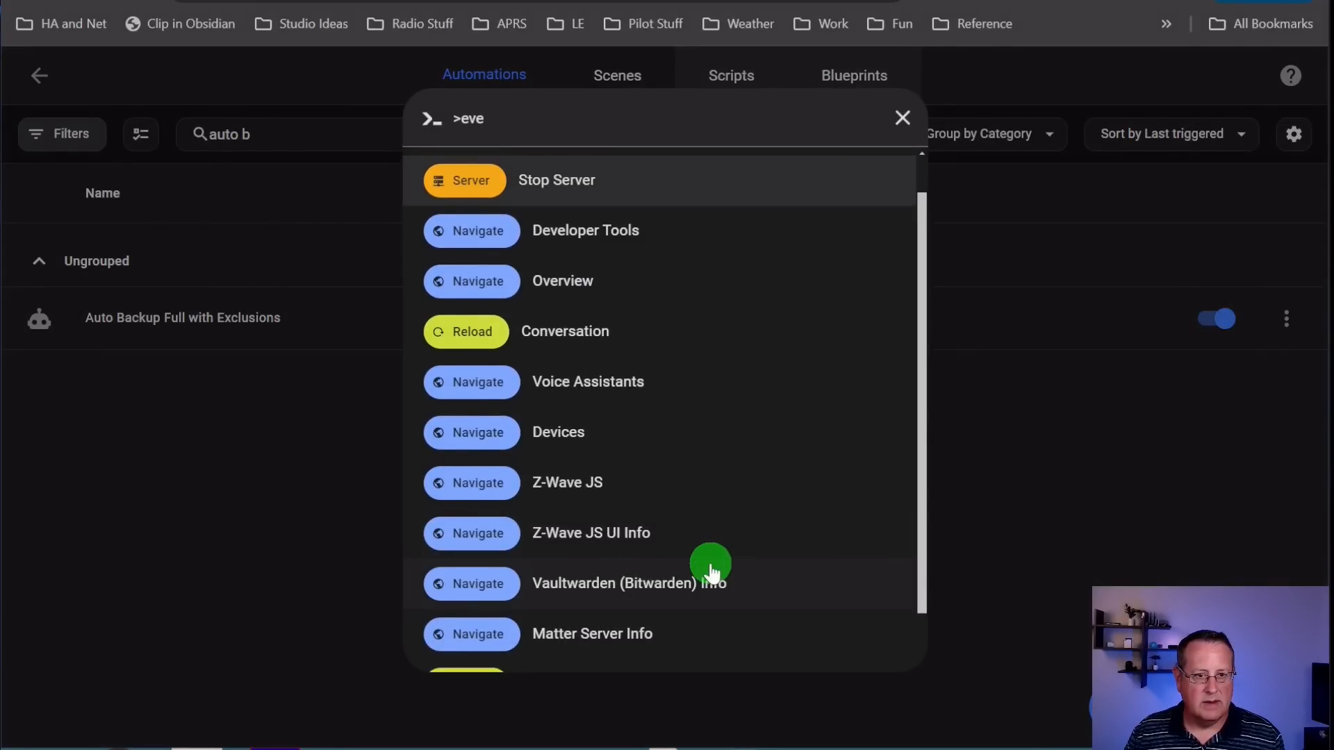
key("Down")
key("Return")
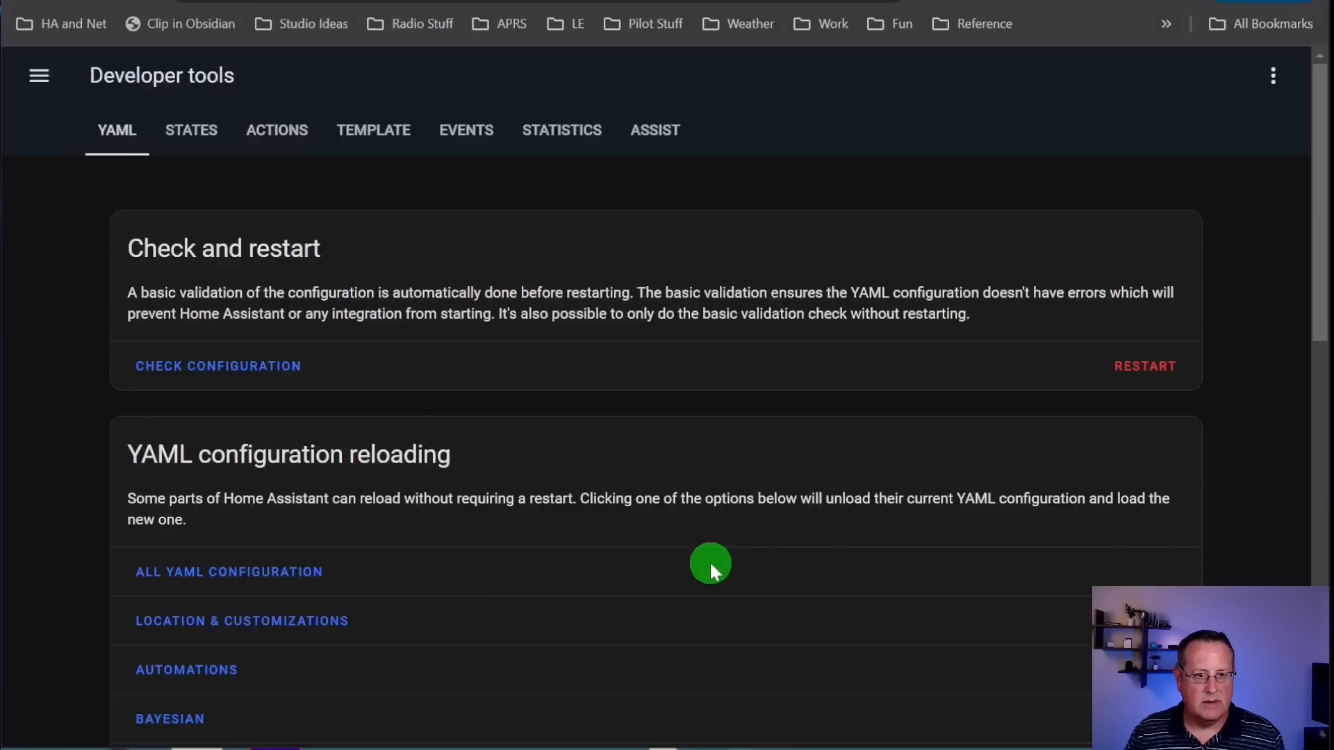
left_click(267, 123)
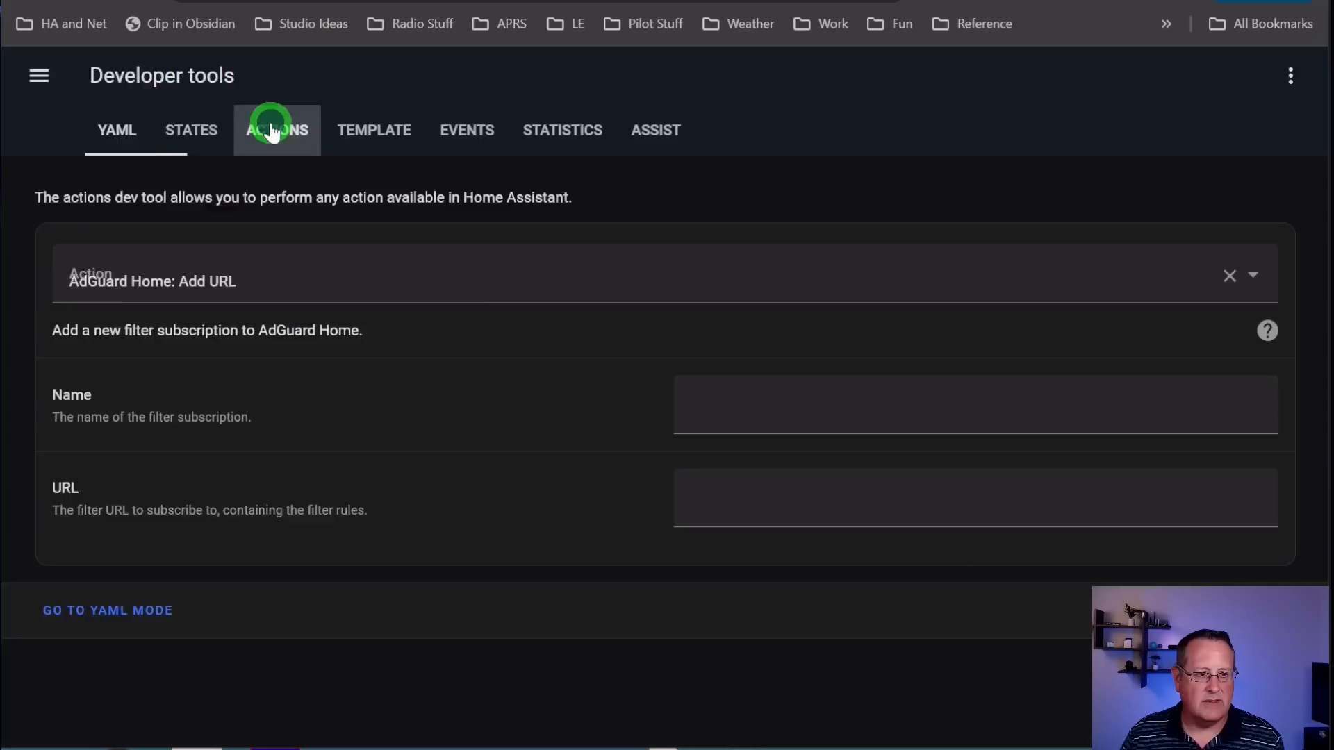
Replace the AdGuard Home action with Auto Backup: Purge, found by searching "auto backup", to view its description.
left_click(1239, 278)
left_click(876, 279)
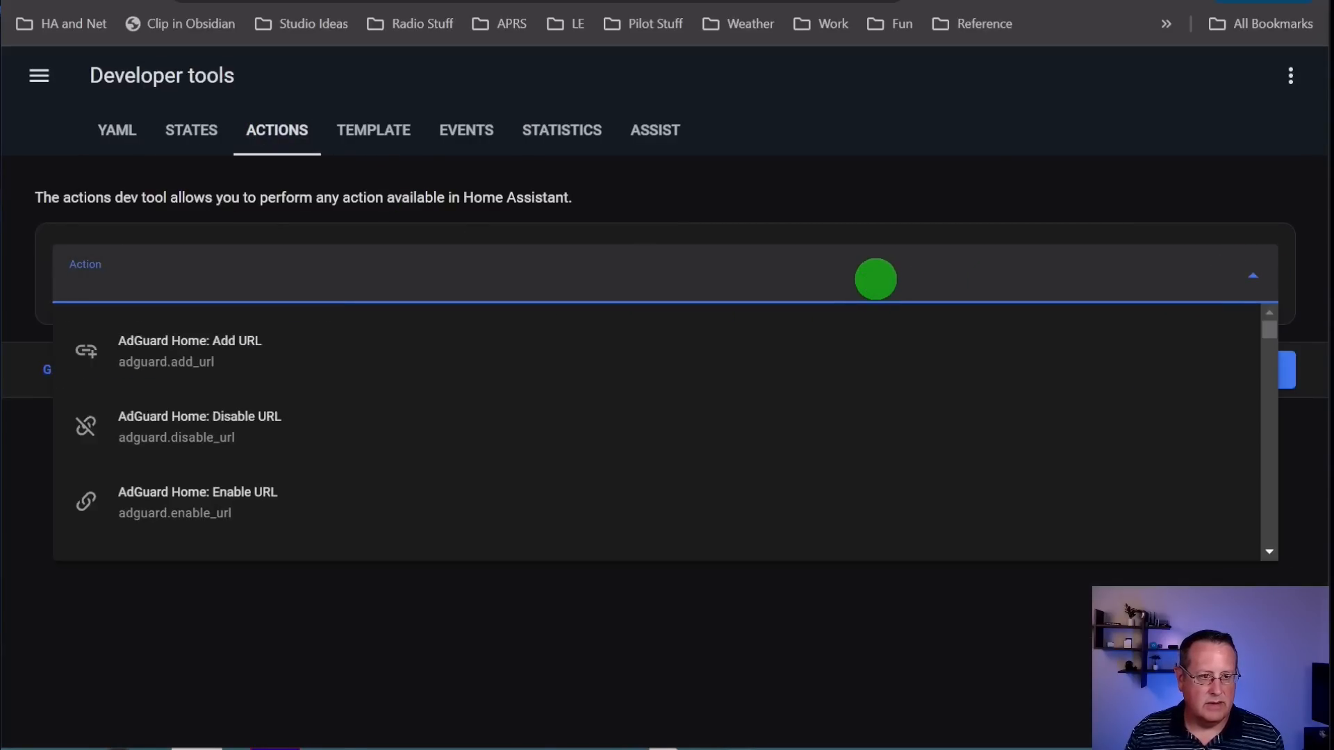
type("auto backup")
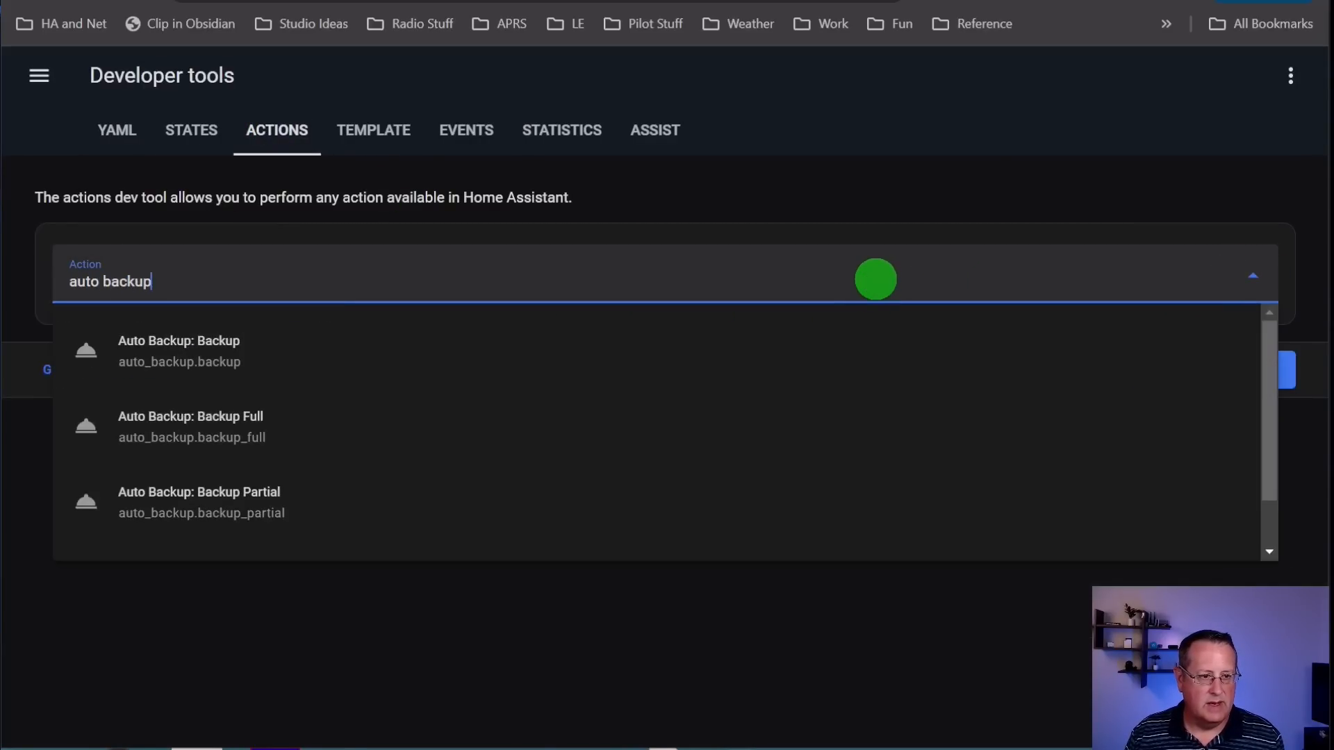
scroll(650, 455, "down", 1)
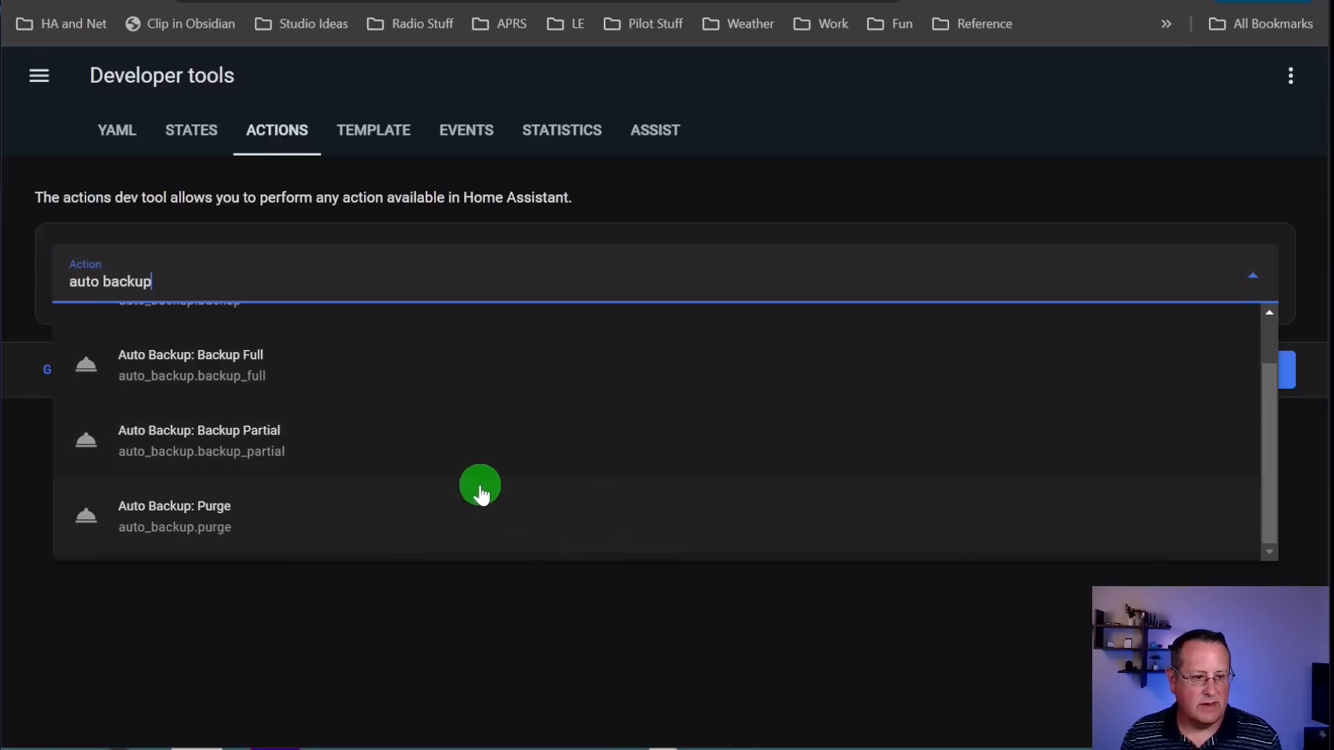
left_click(193, 521)
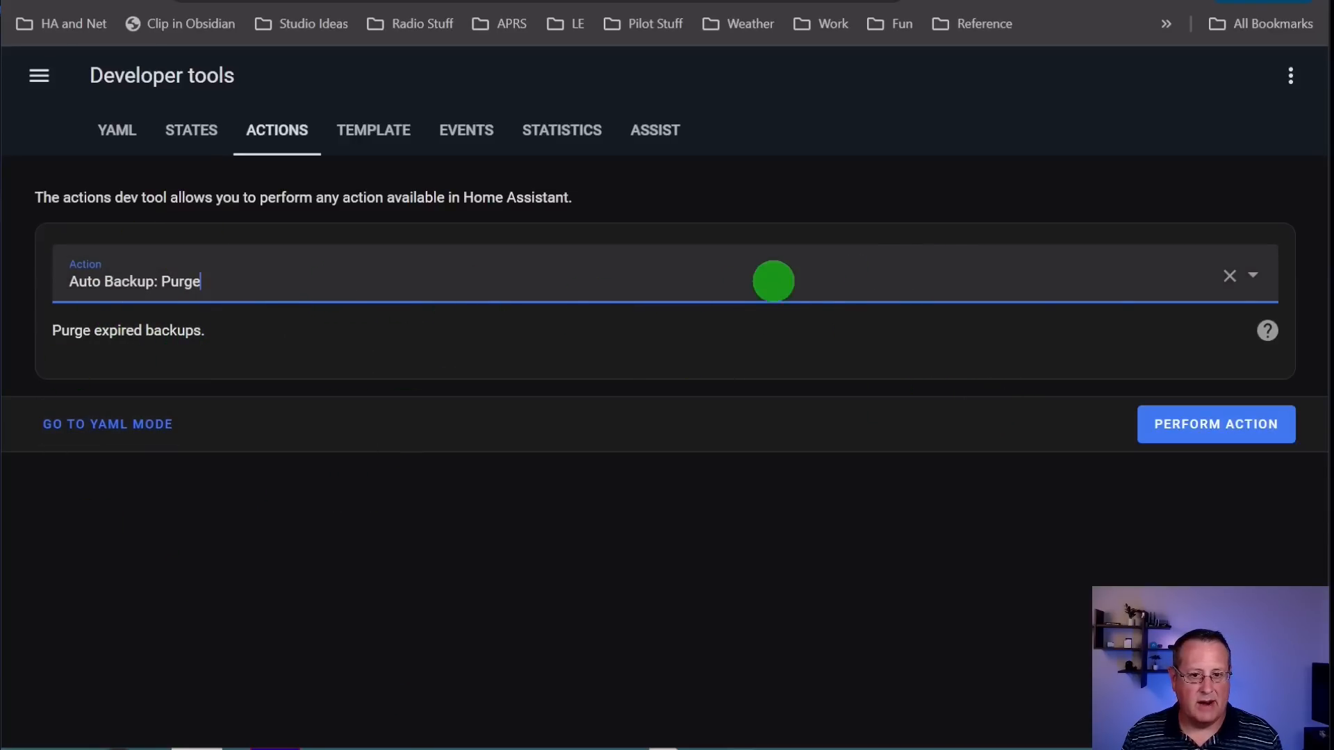
Switch the action to Auto Backup: Backup Partial and examine its options, from name, add-ons and folders to download path and compression.
left_click_drag(359, 280, 152, 273)
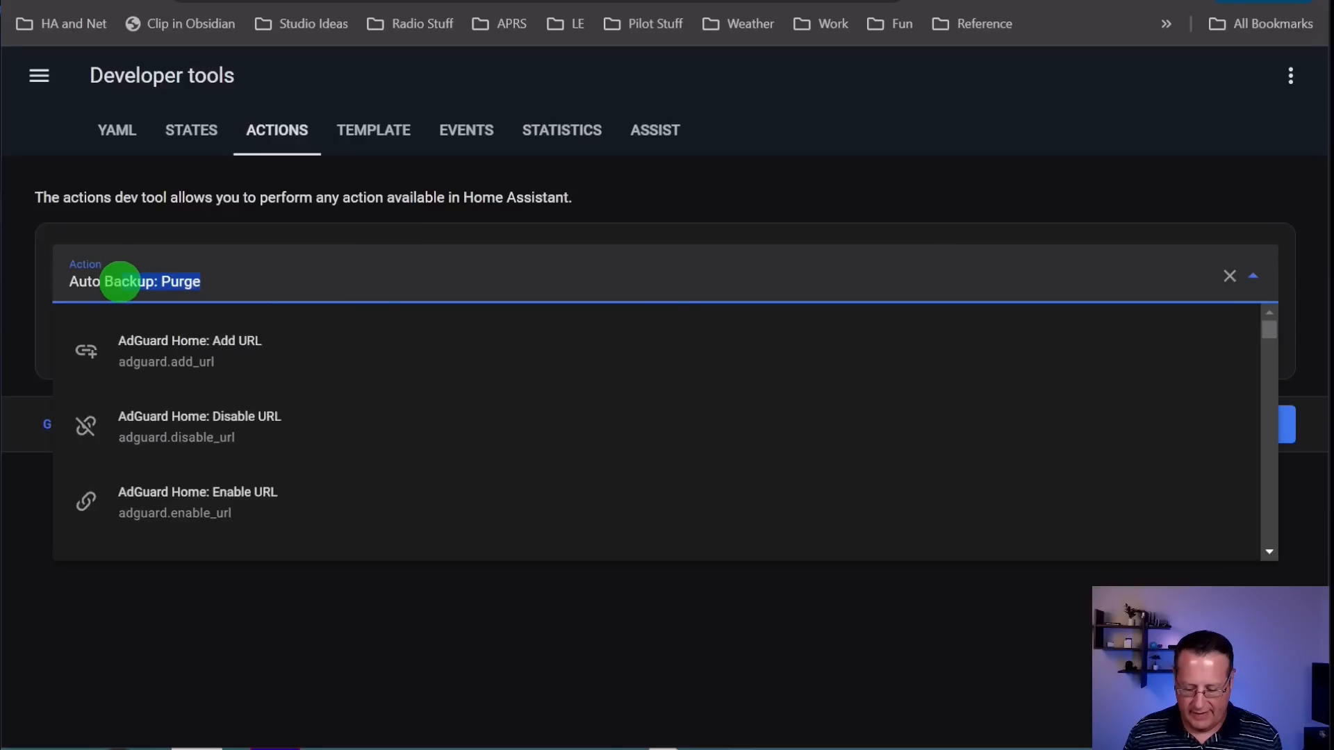
key("BackSpace")
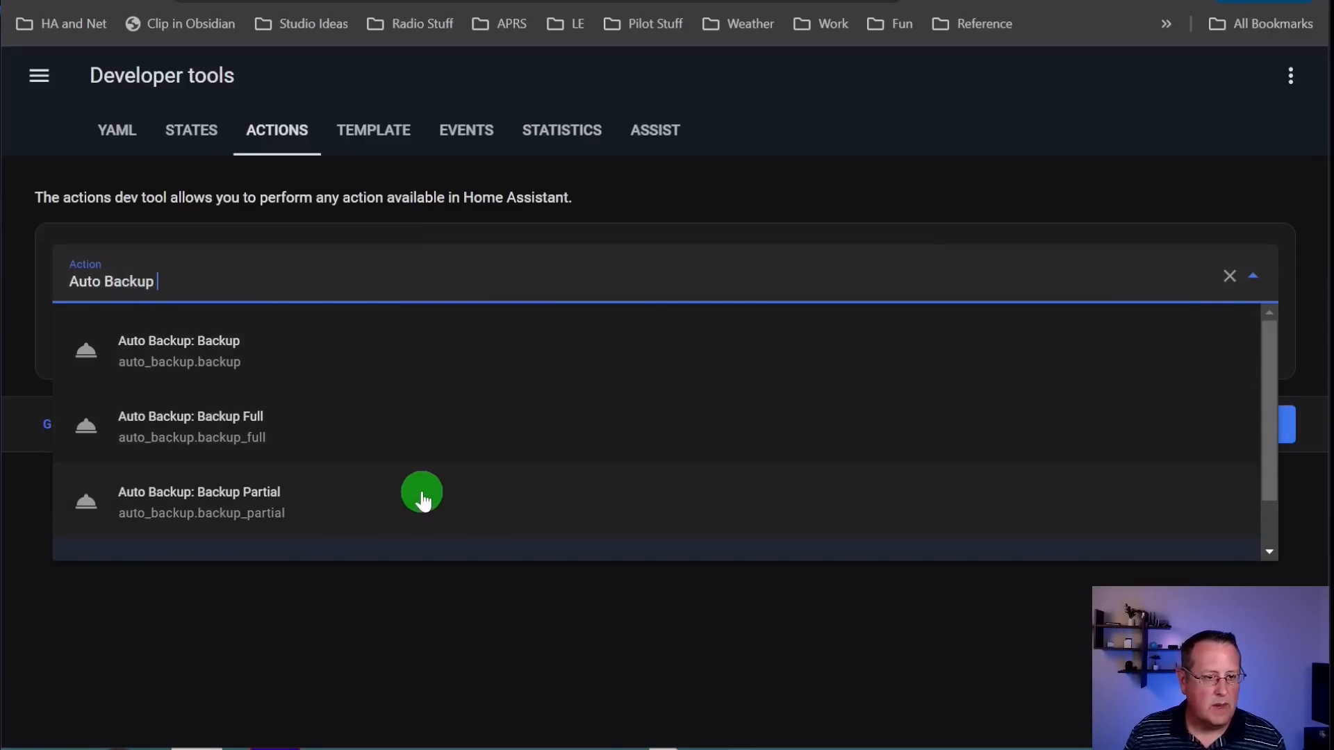
scroll(426, 497, "down", 1)
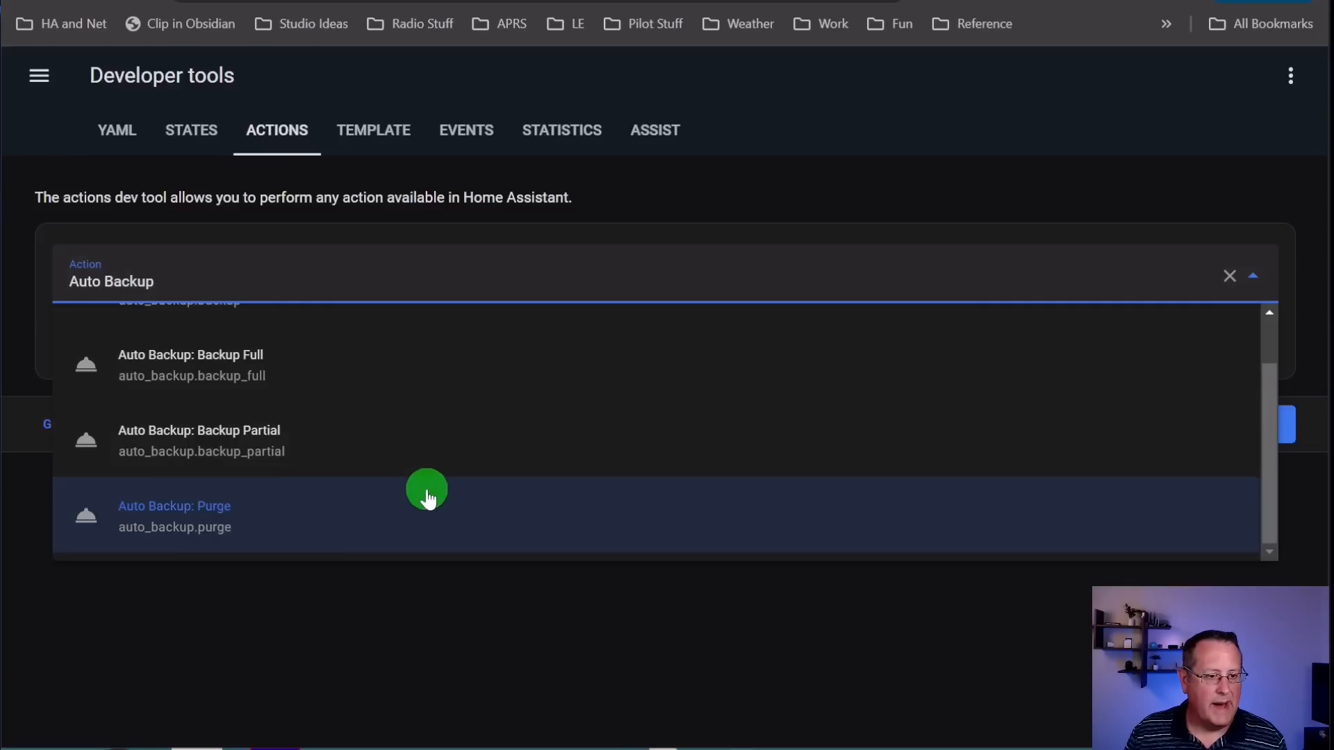
left_click(258, 448)
scroll(380, 451, "down", 6)
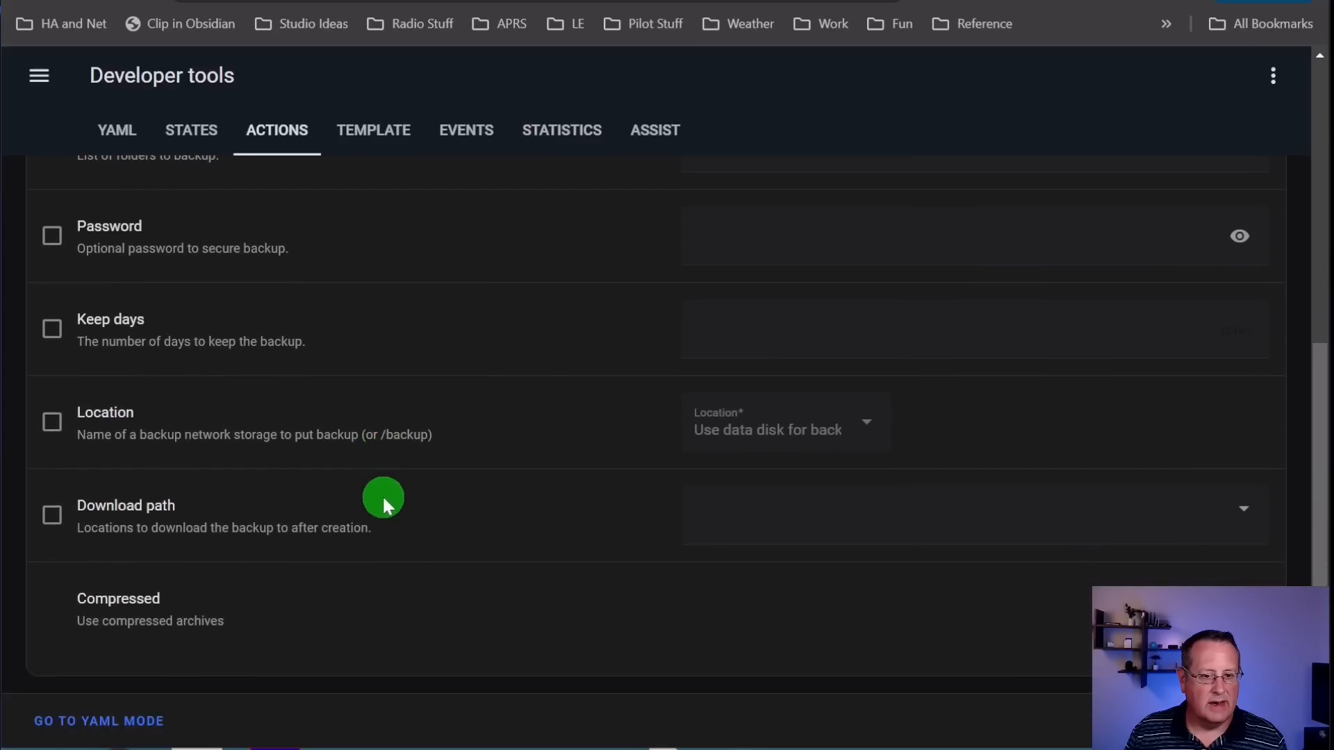
scroll(382, 494, "up", 6)
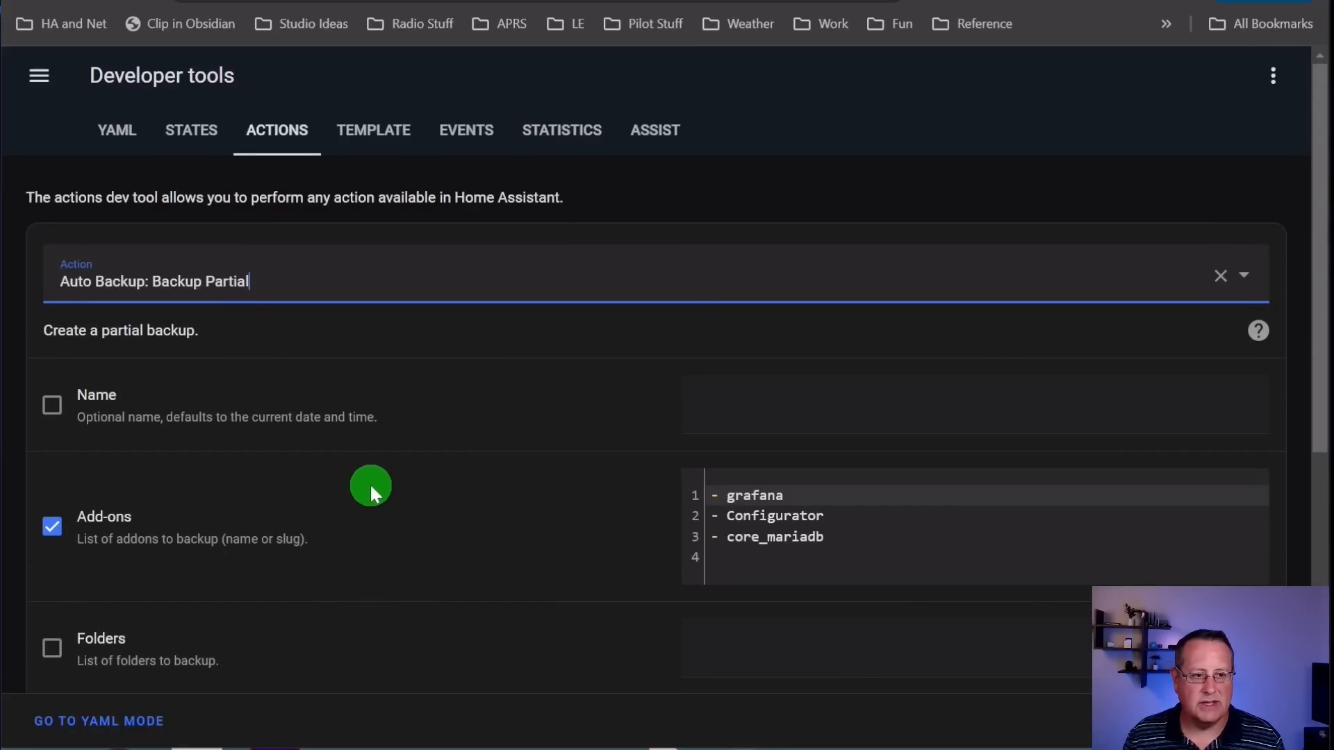
scroll(375, 483, "down", 6)
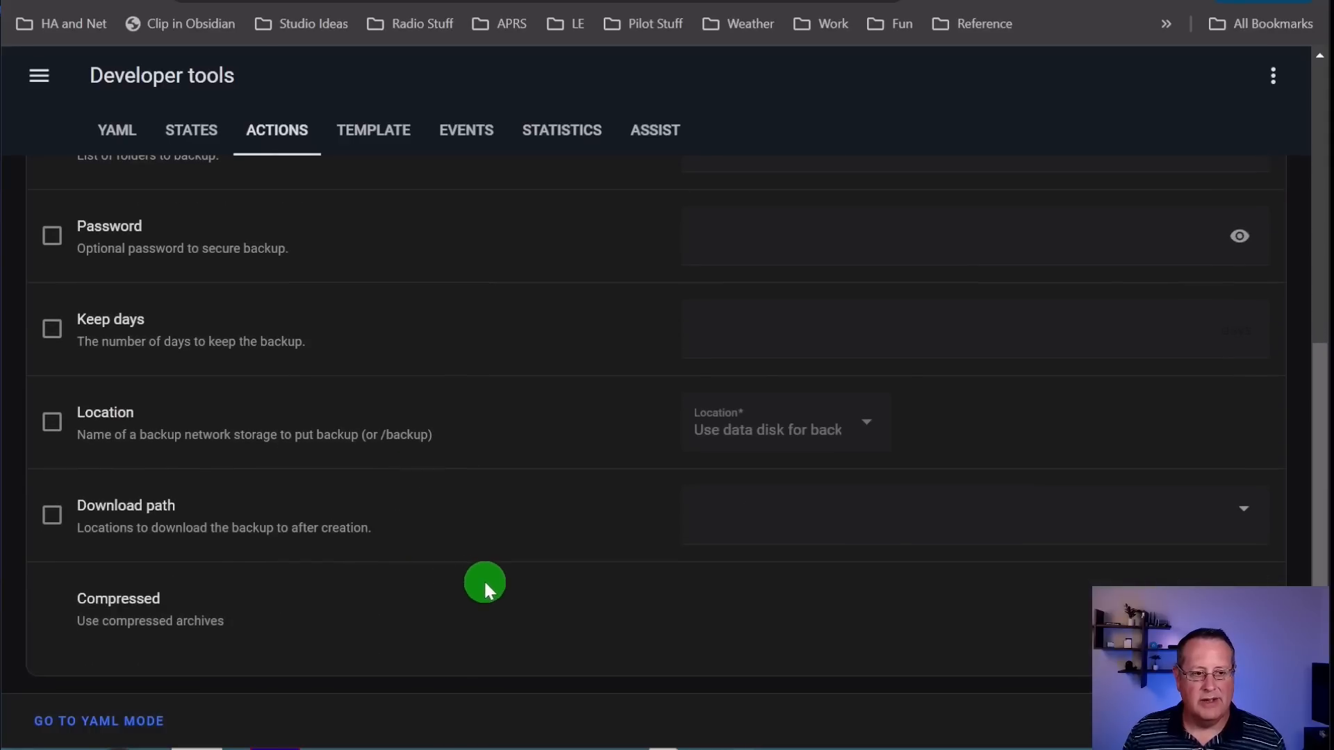
Review the Backup Partial options, and display the action in YAML mode to read its table of available parameters.
scroll(485, 585, "up", 6)
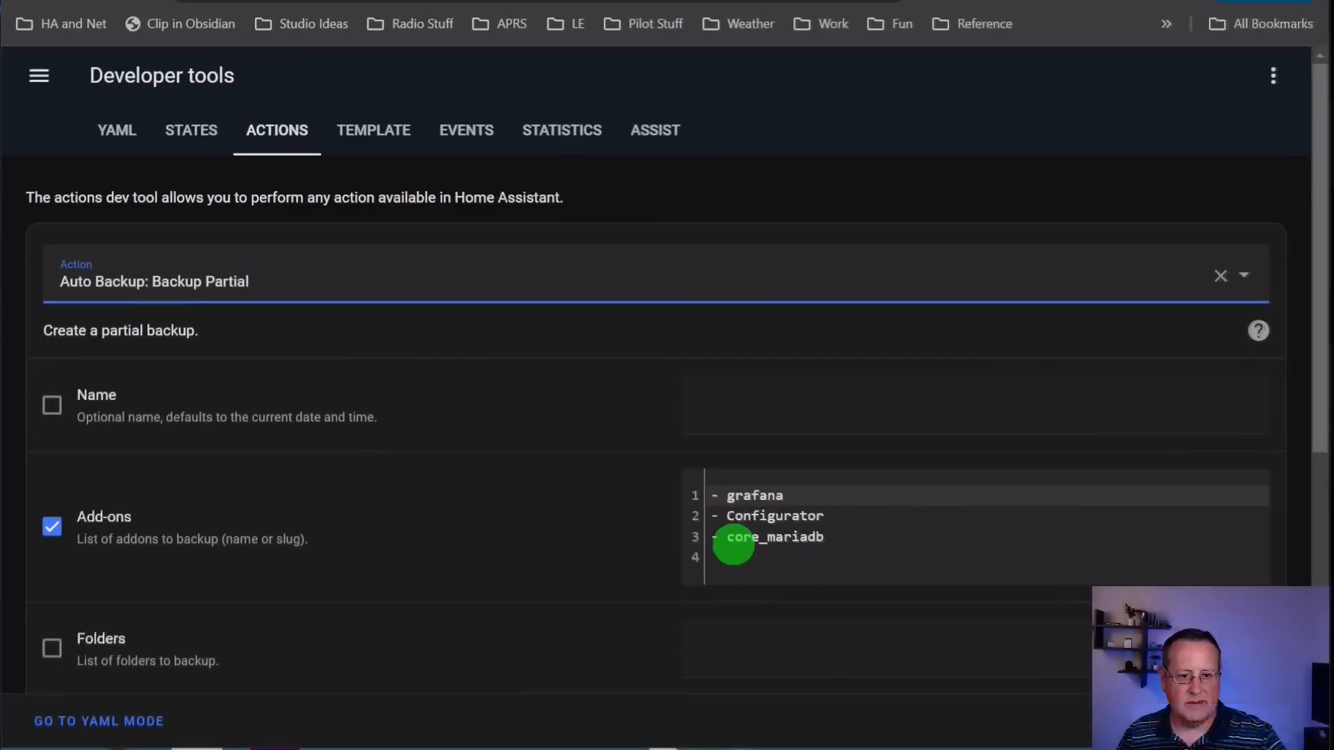
scroll(647, 456, "down", 6)
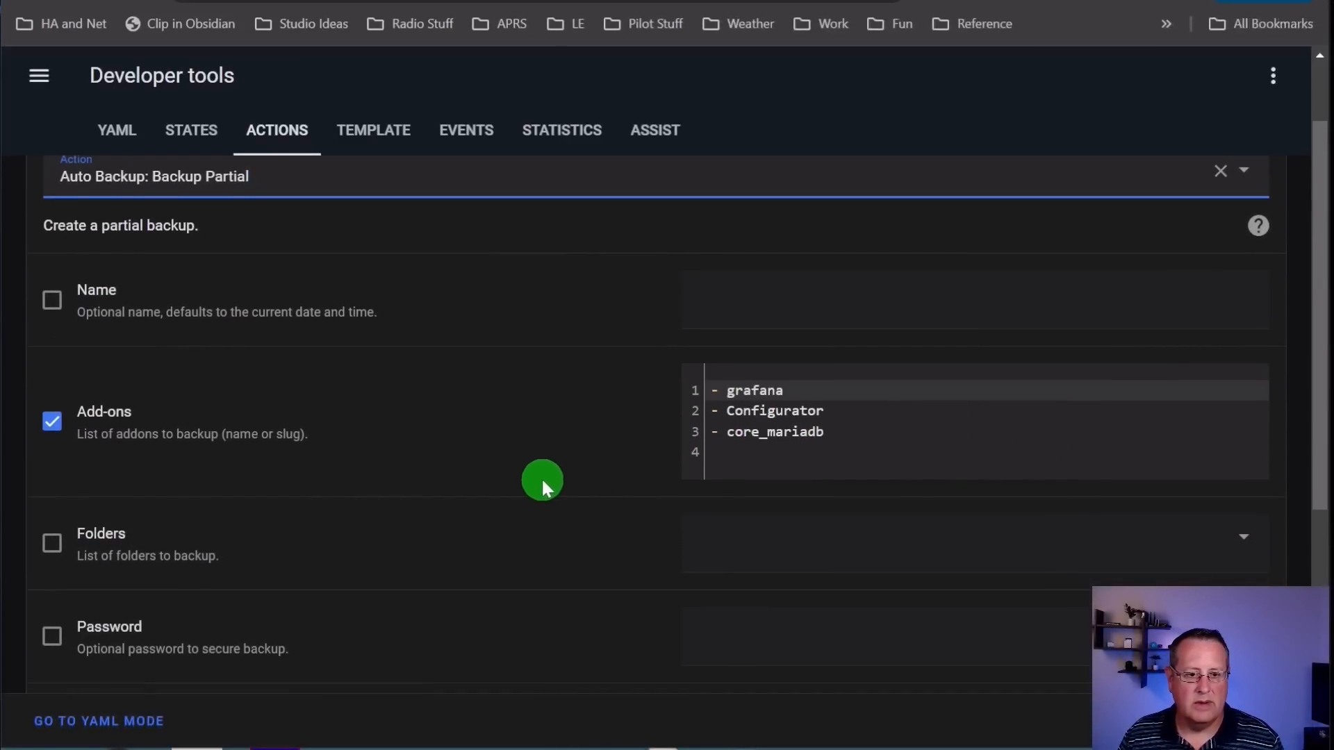
left_click(121, 735)
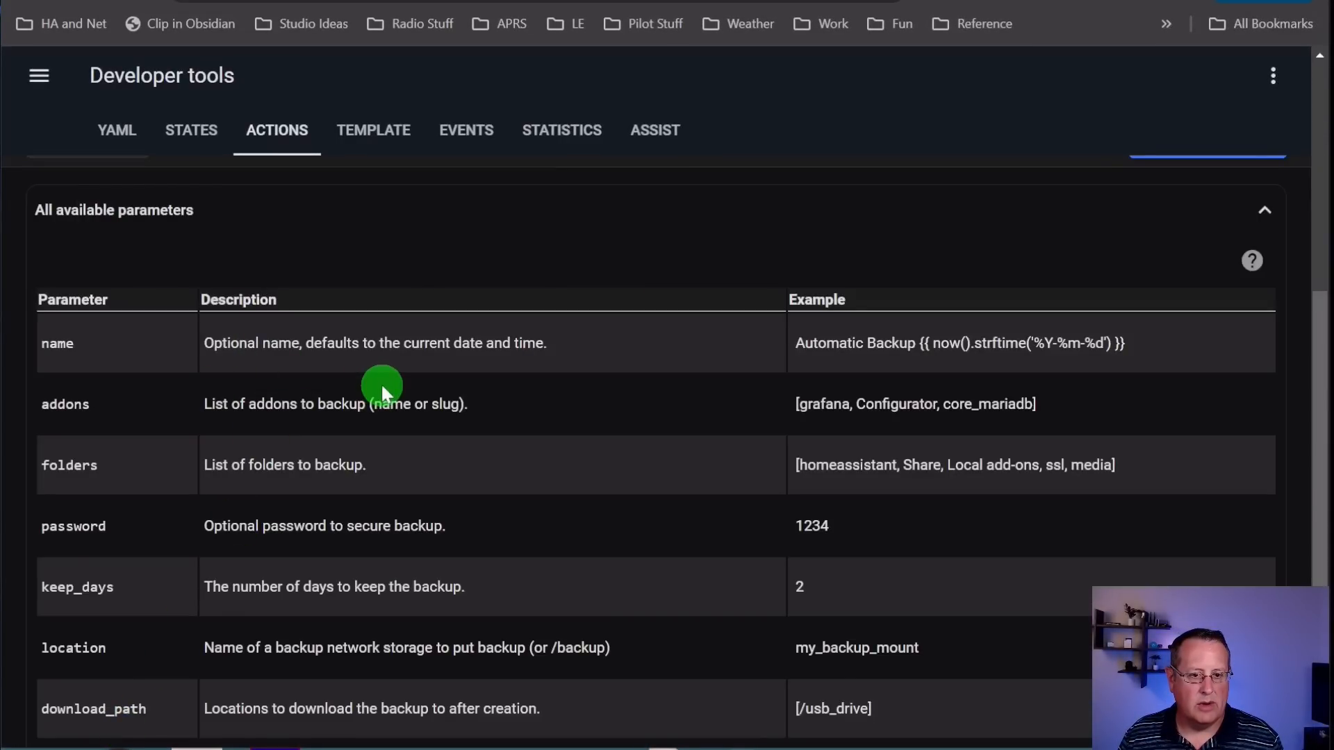
scroll(417, 410, "down", 2)
scroll(419, 517, "up", 8)
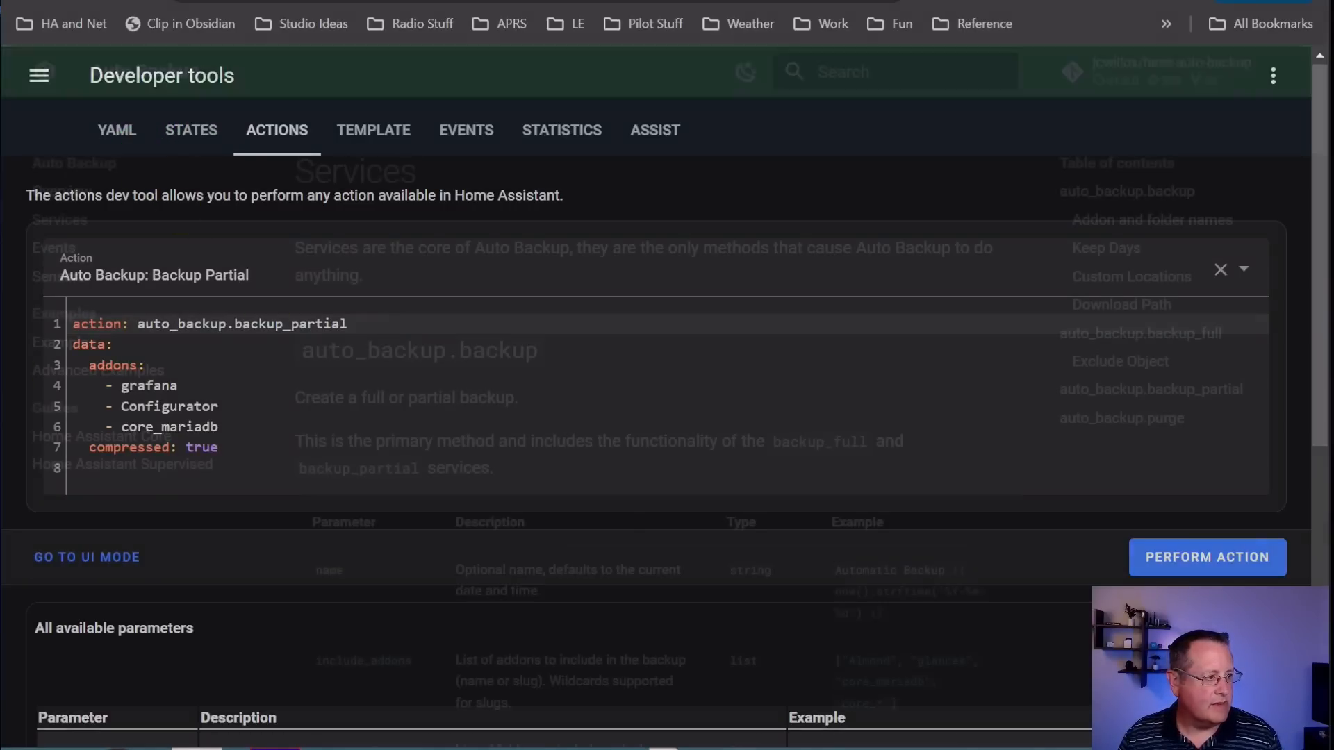
In the Auto Backup documentation's Advanced Examples, follow the Generational Backups blueprint import link through to Home Assistant.
left_click(54, 415)
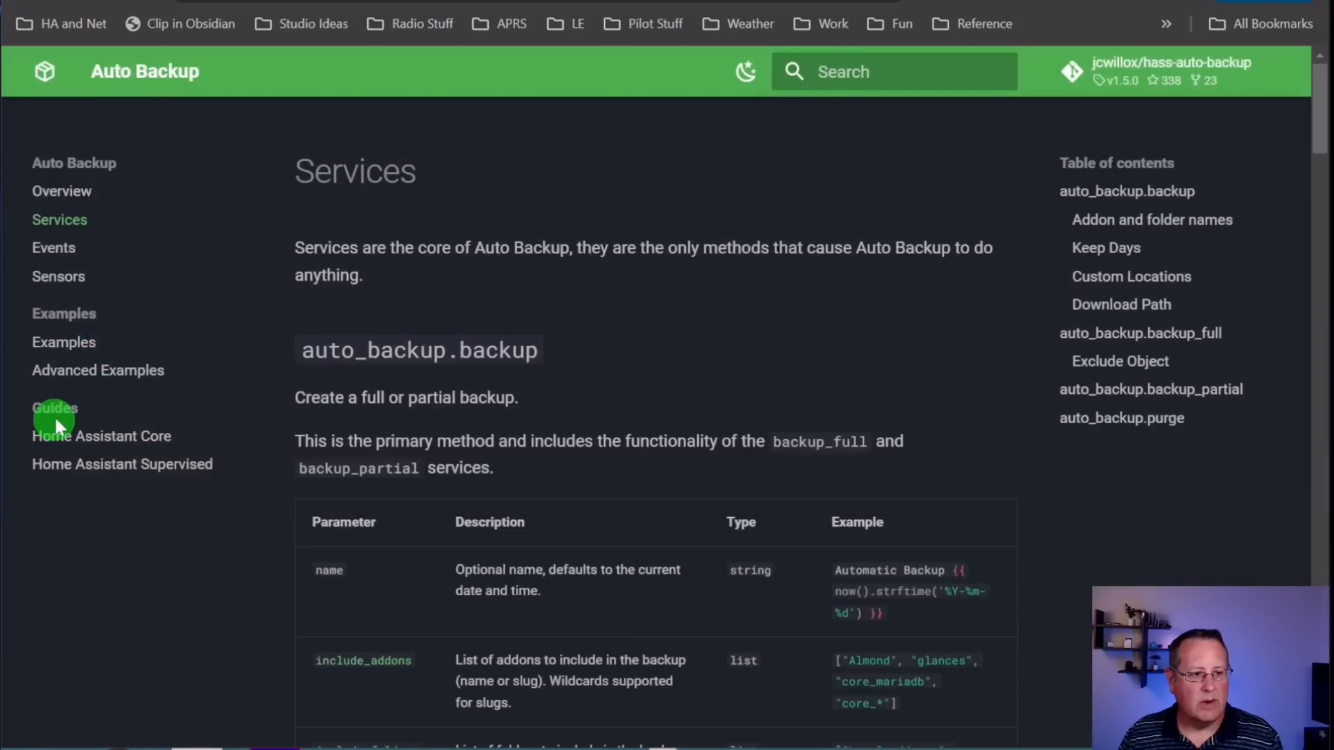
left_click(133, 379)
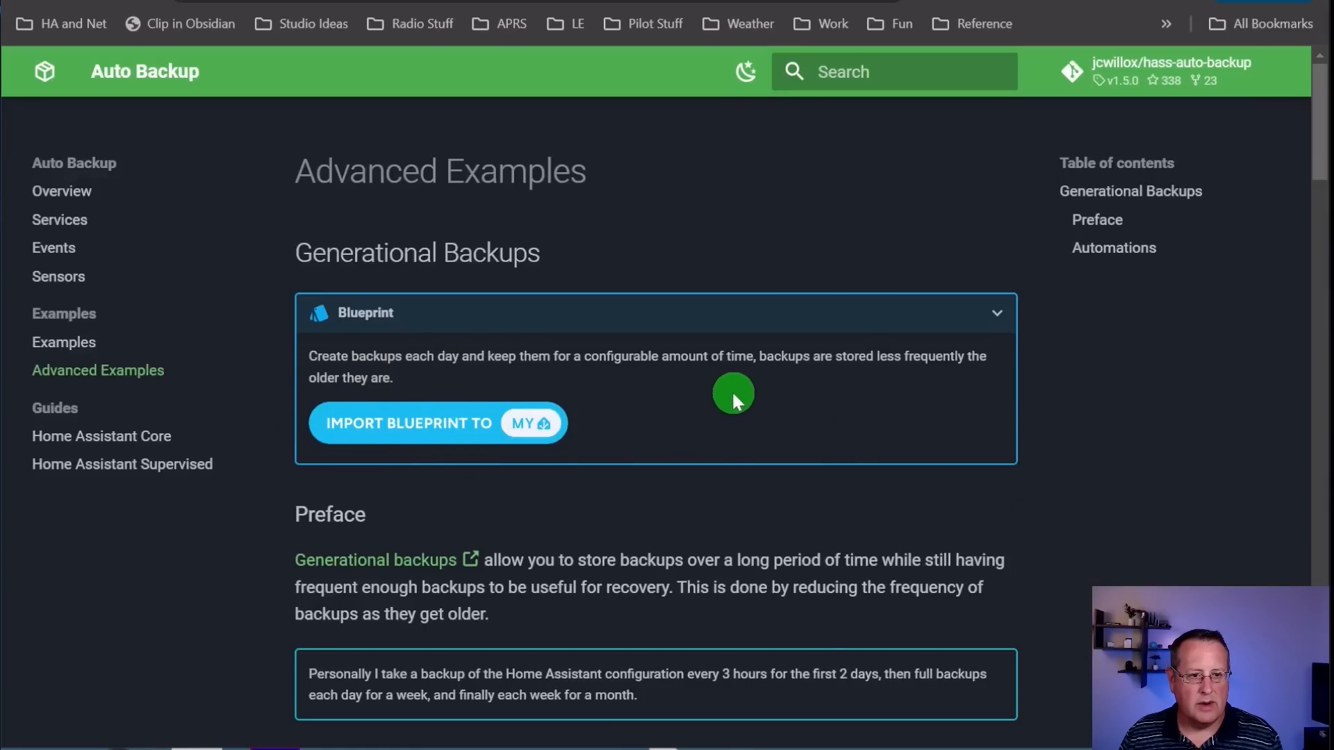
scroll(692, 553, "down", 3)
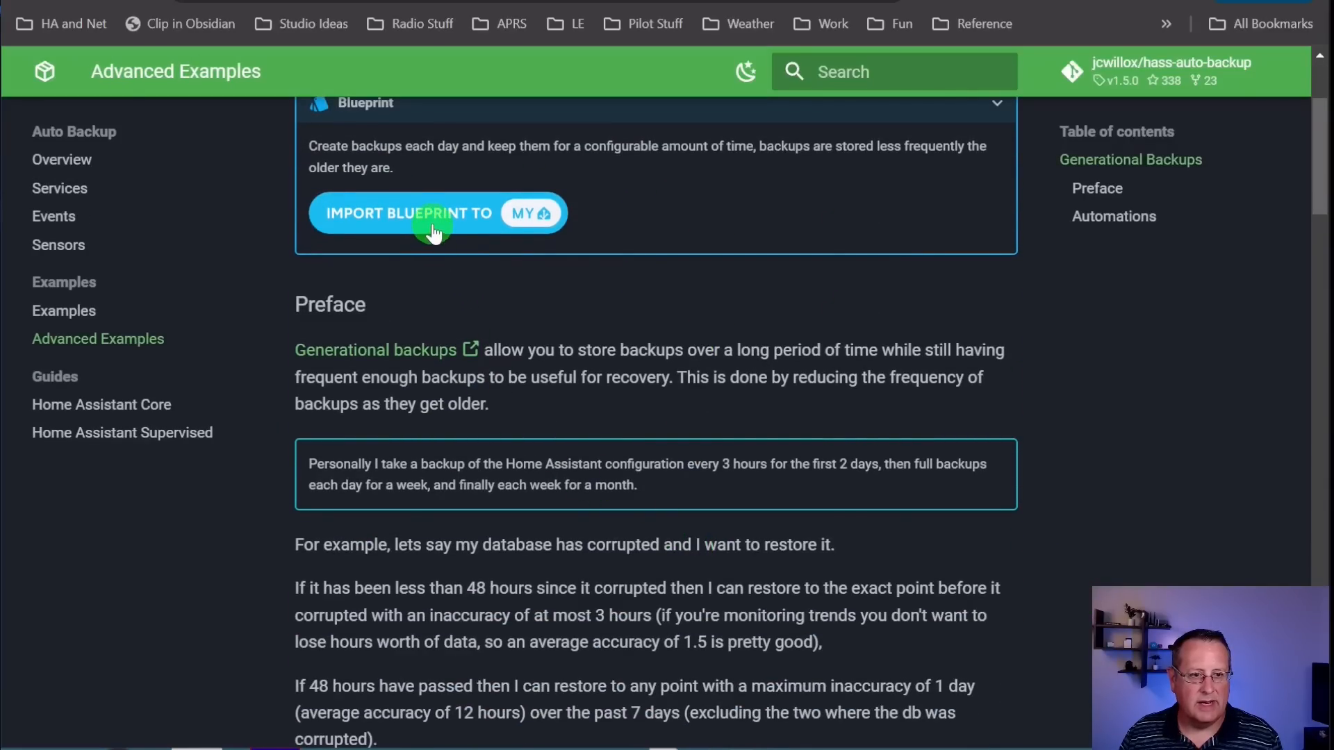
left_click(432, 229)
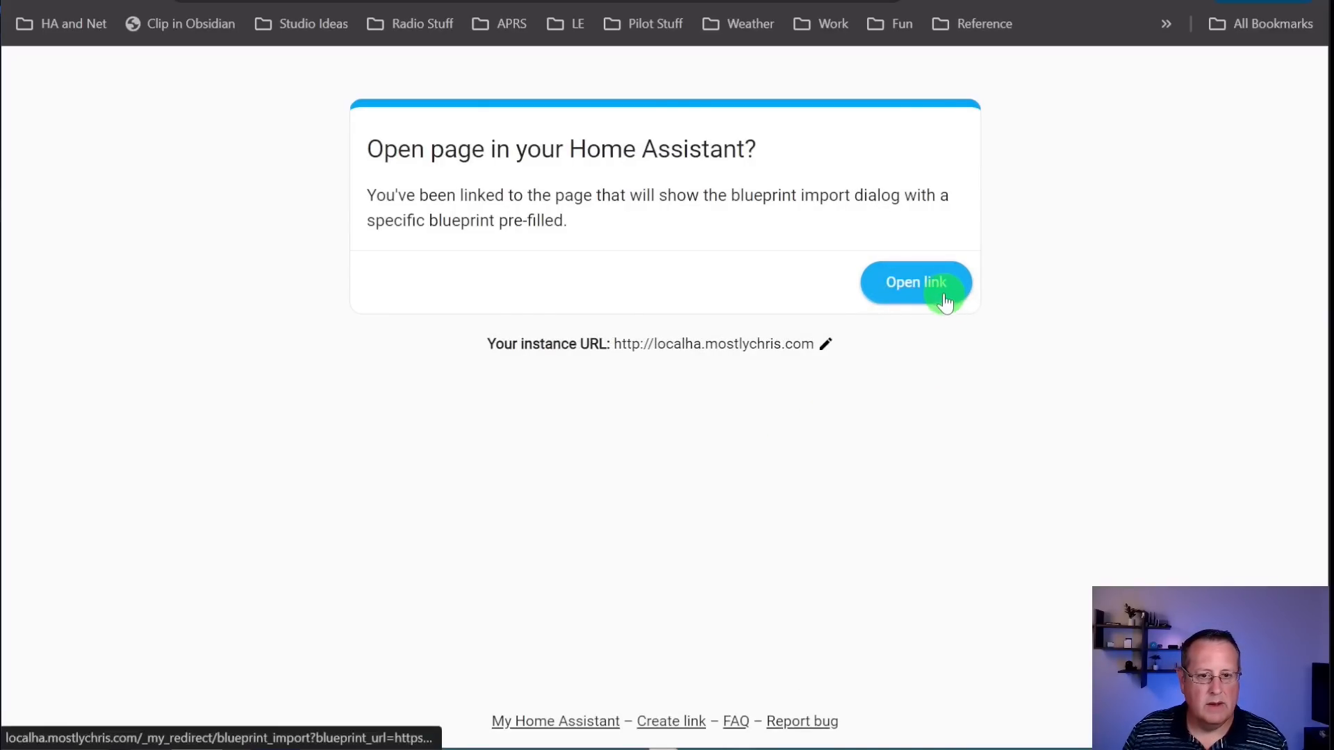
left_click(944, 303)
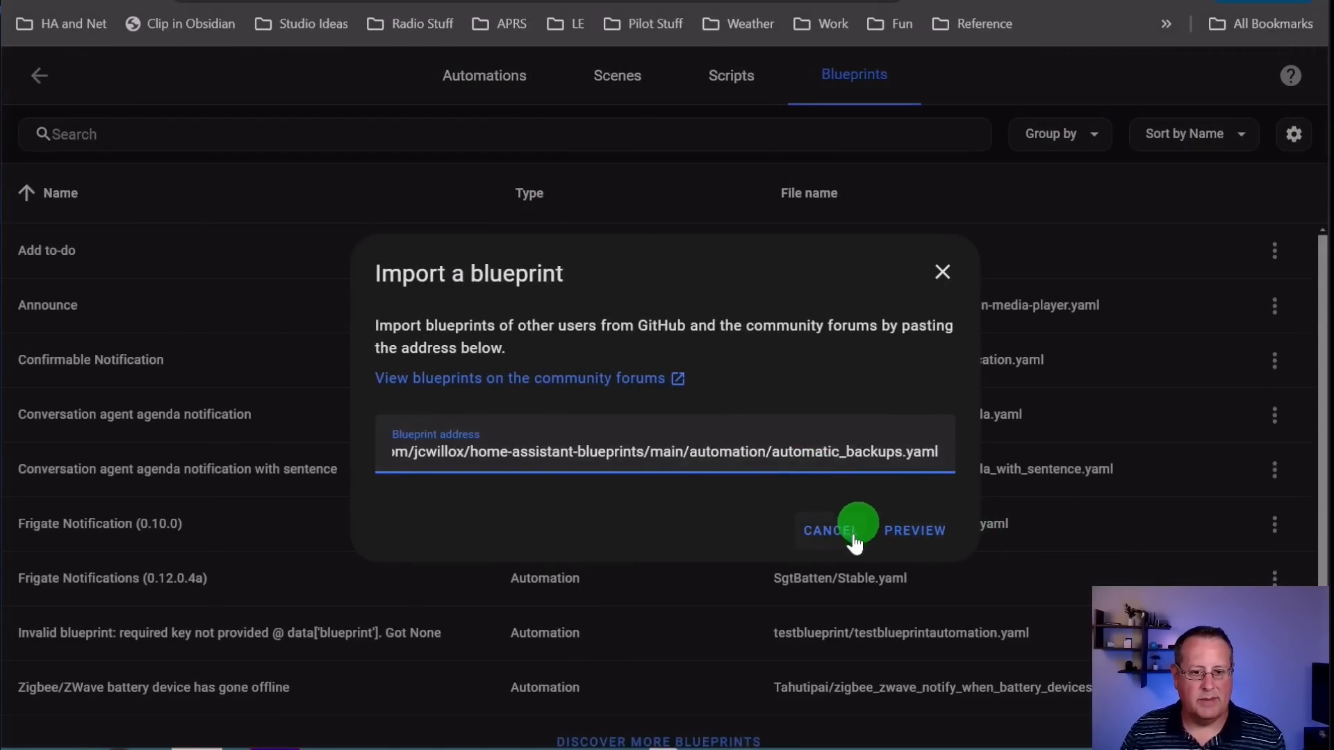
Preview the Automatic Backups blueprint, look through its content, and import it under the suggested path.
left_click(903, 533)
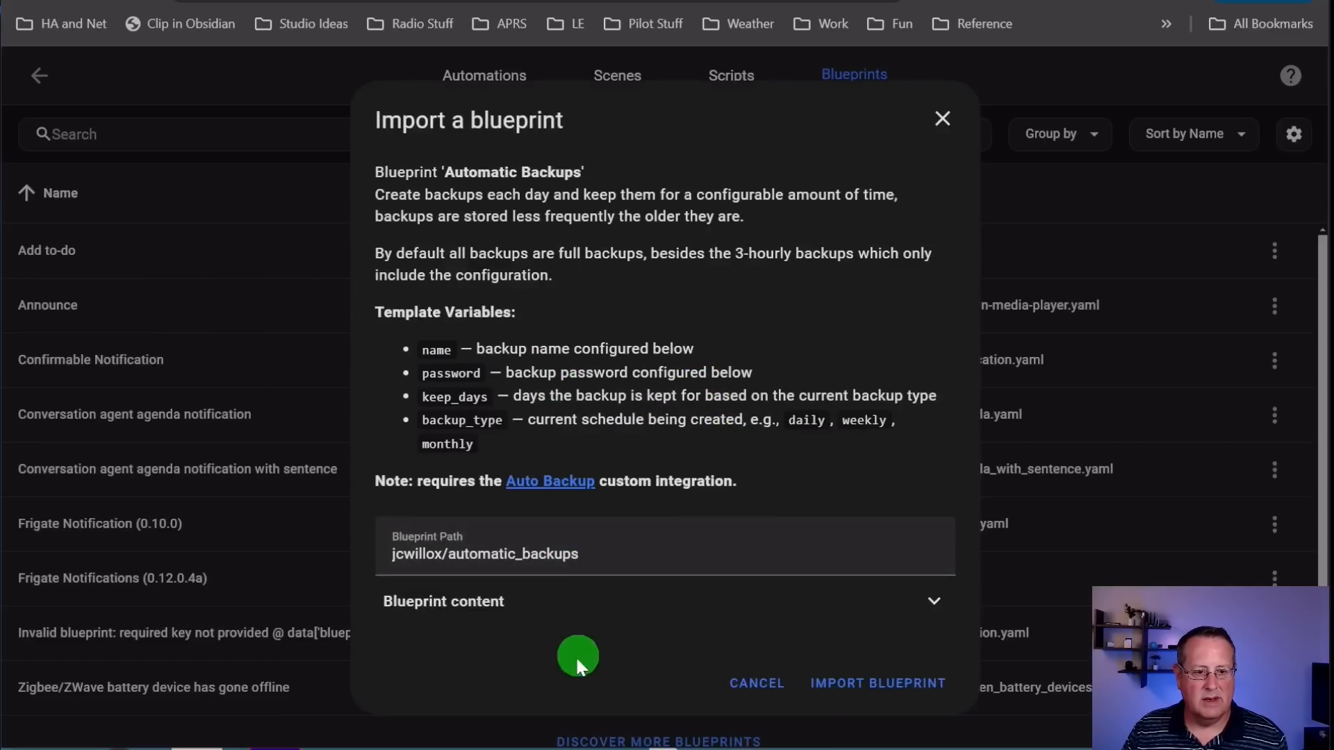
left_click(919, 600)
scroll(636, 551, "down", 10)
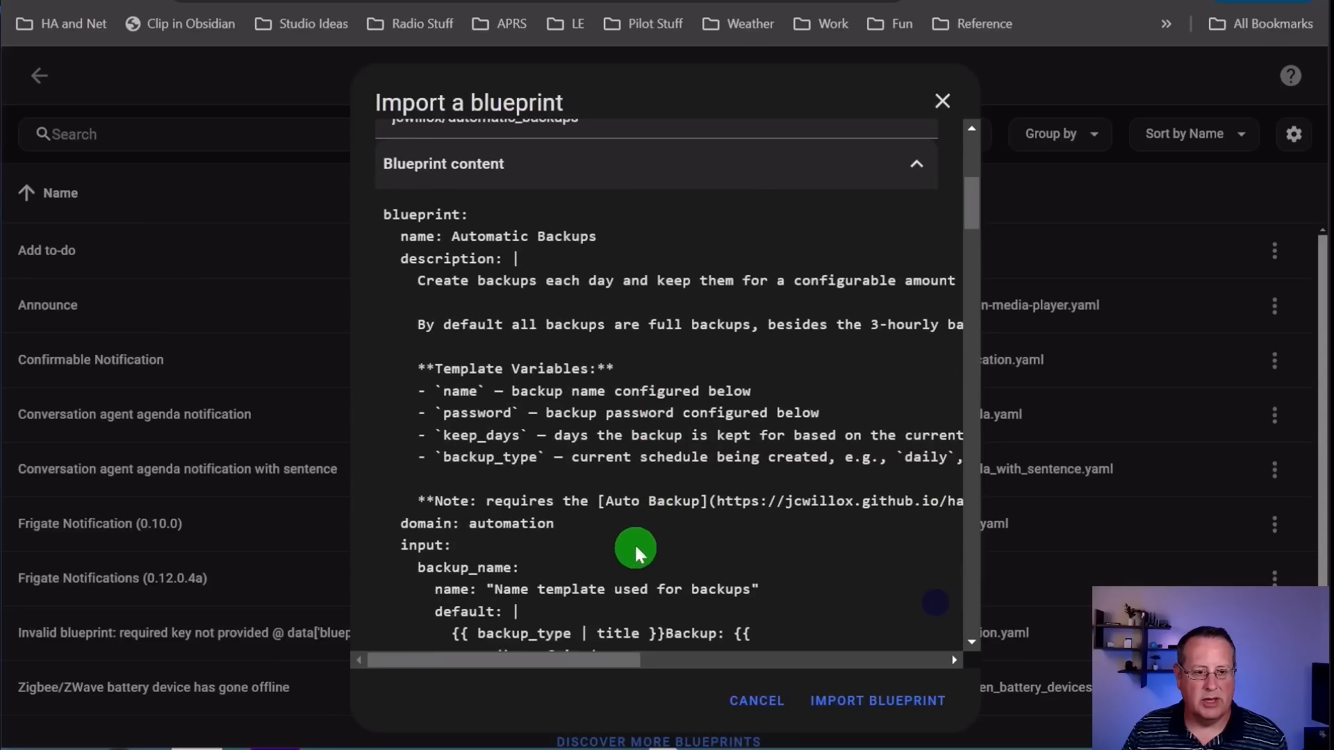
scroll(644, 553, "down", 10)
scroll(661, 559, "up", 10)
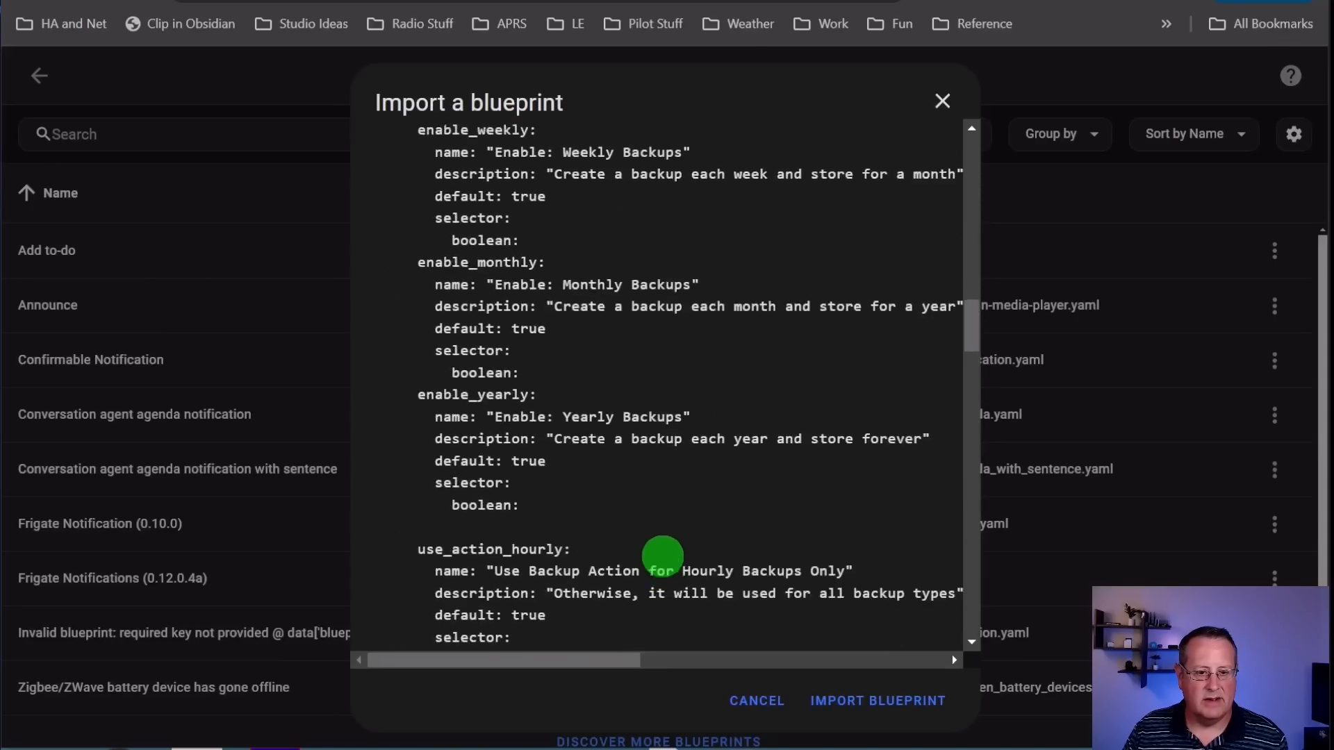
left_click(880, 715)
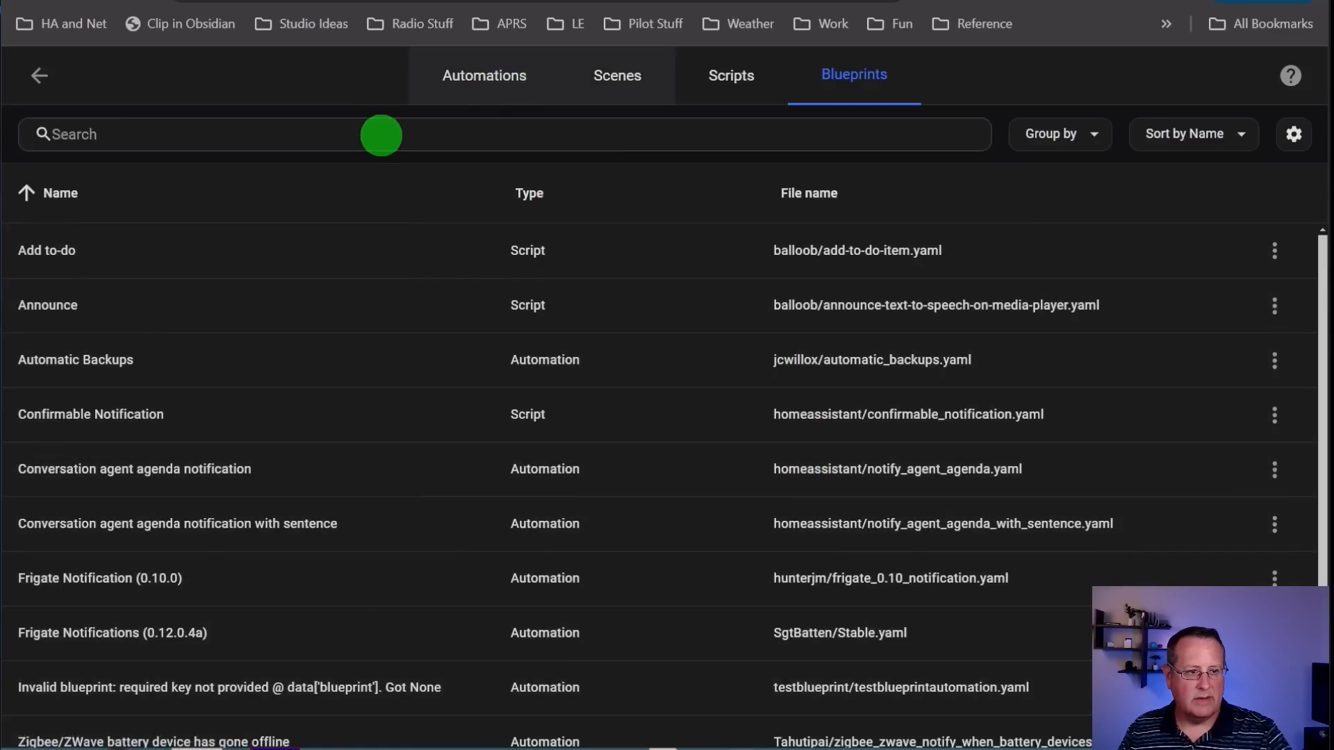
Find the Automatic Backups blueprint by searching "autom" and create an automation from it.
left_click(380, 134)
type("autom")
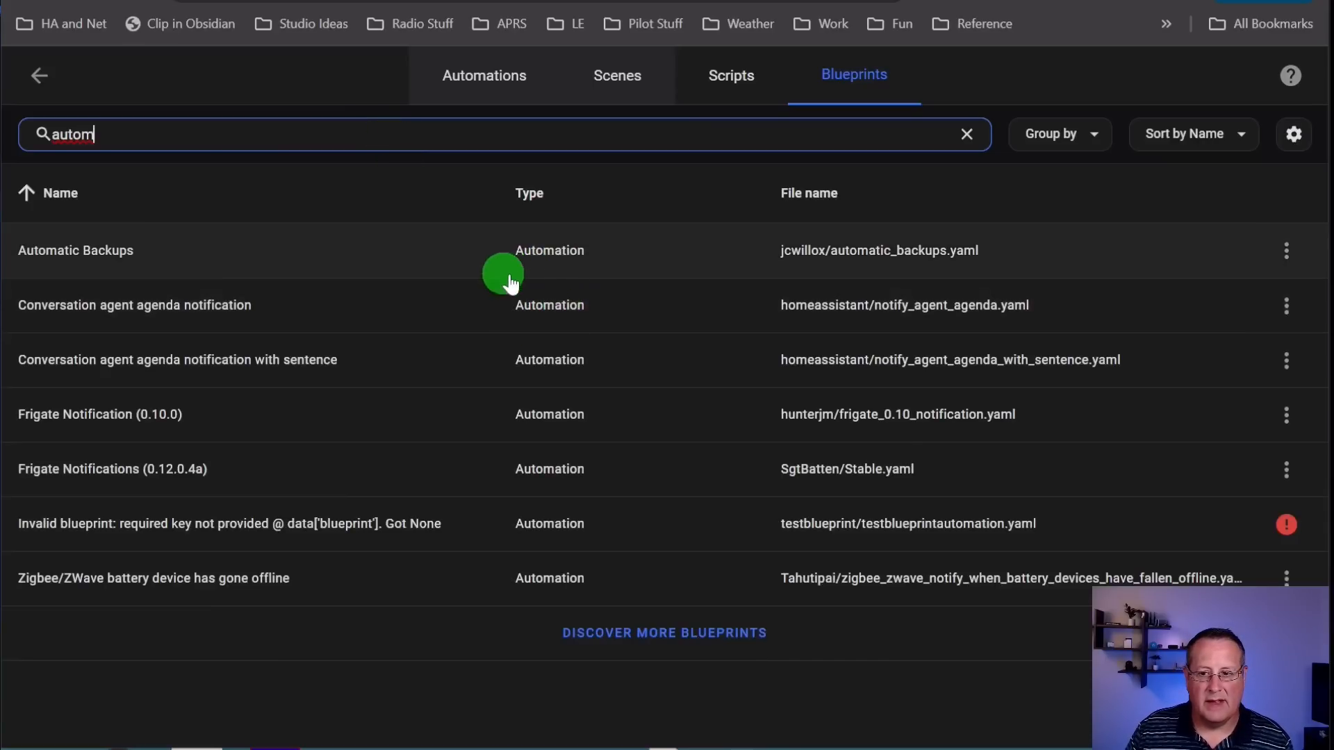
left_click(1285, 263)
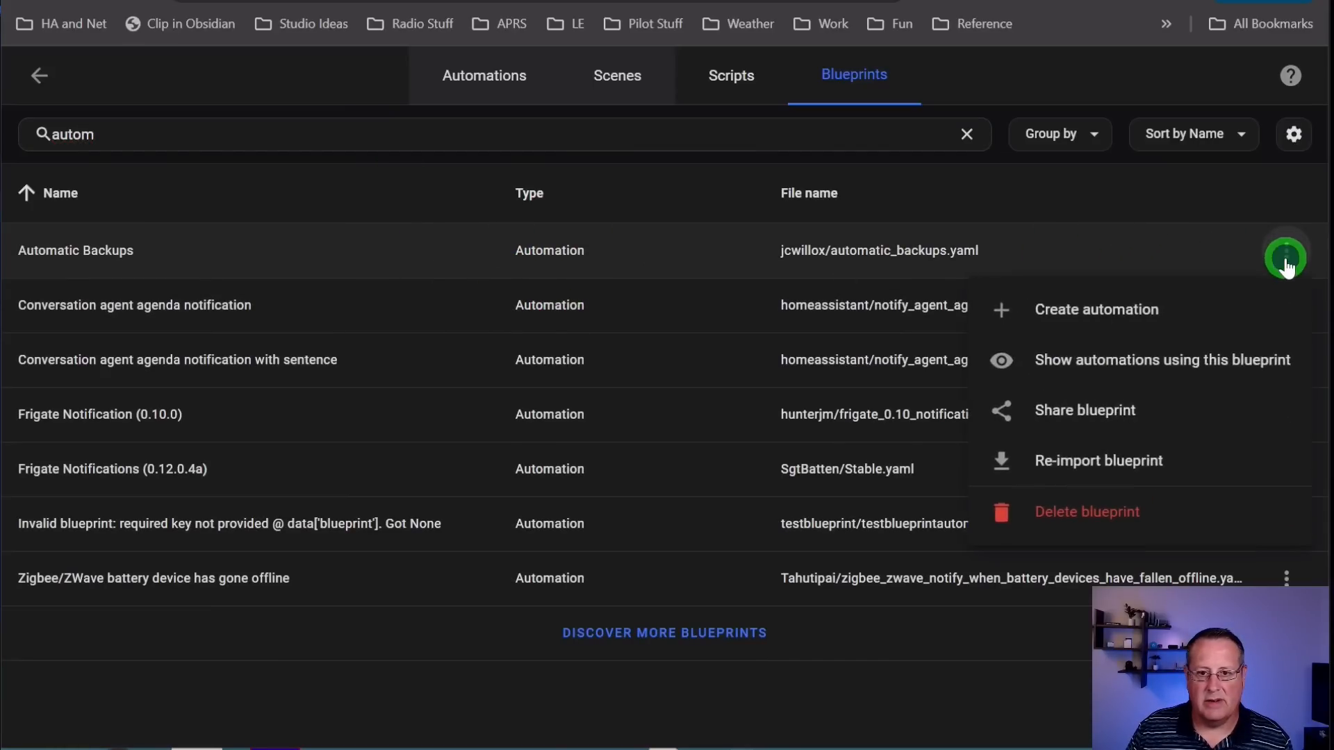
left_click(1145, 308)
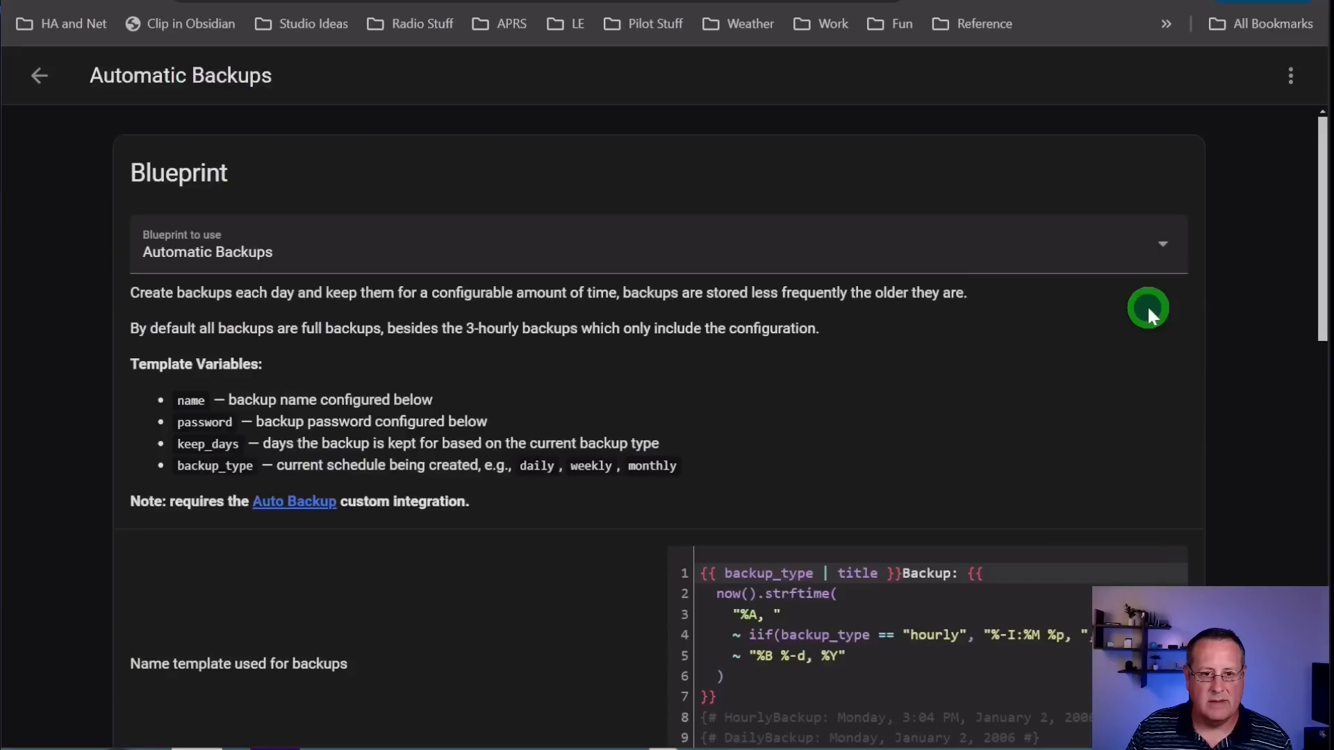
Examine the blueprint's description, backup name template, time of day and optional password settings.
scroll(421, 548, "down", 7)
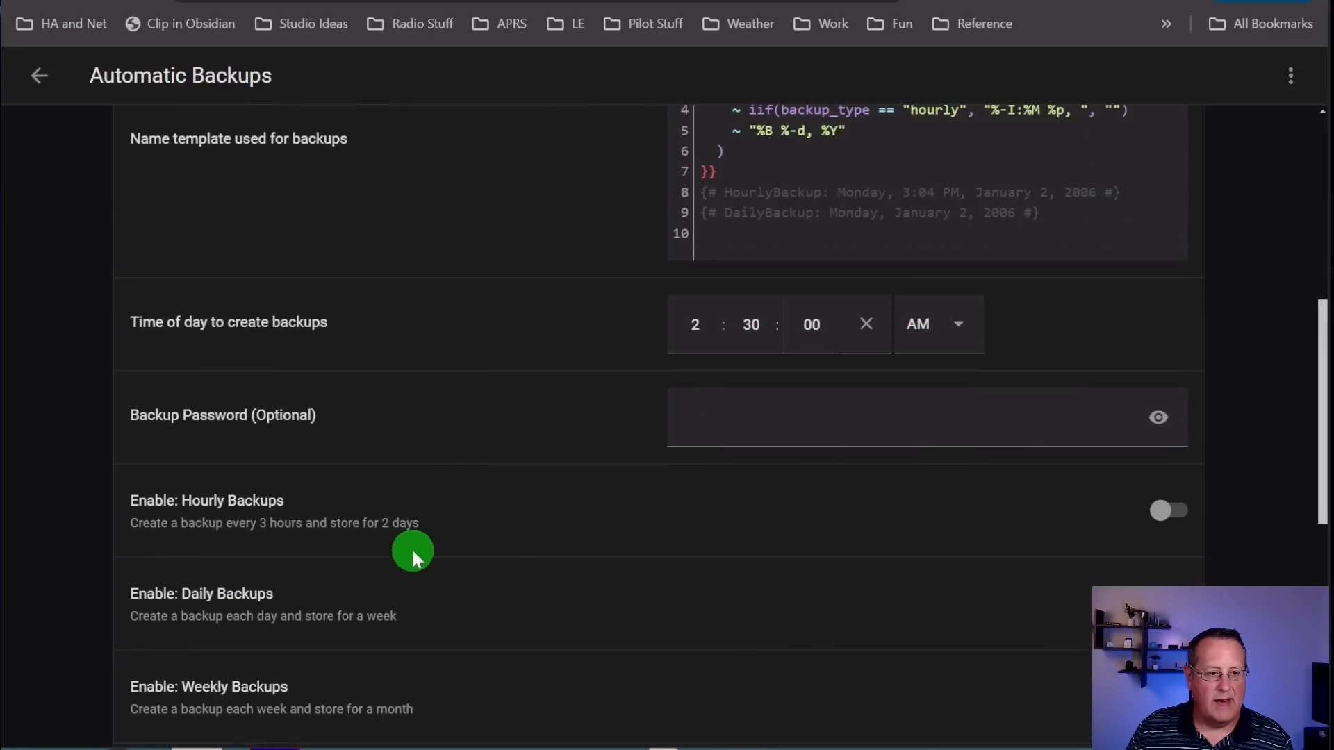
scroll(514, 573, "up", 7)
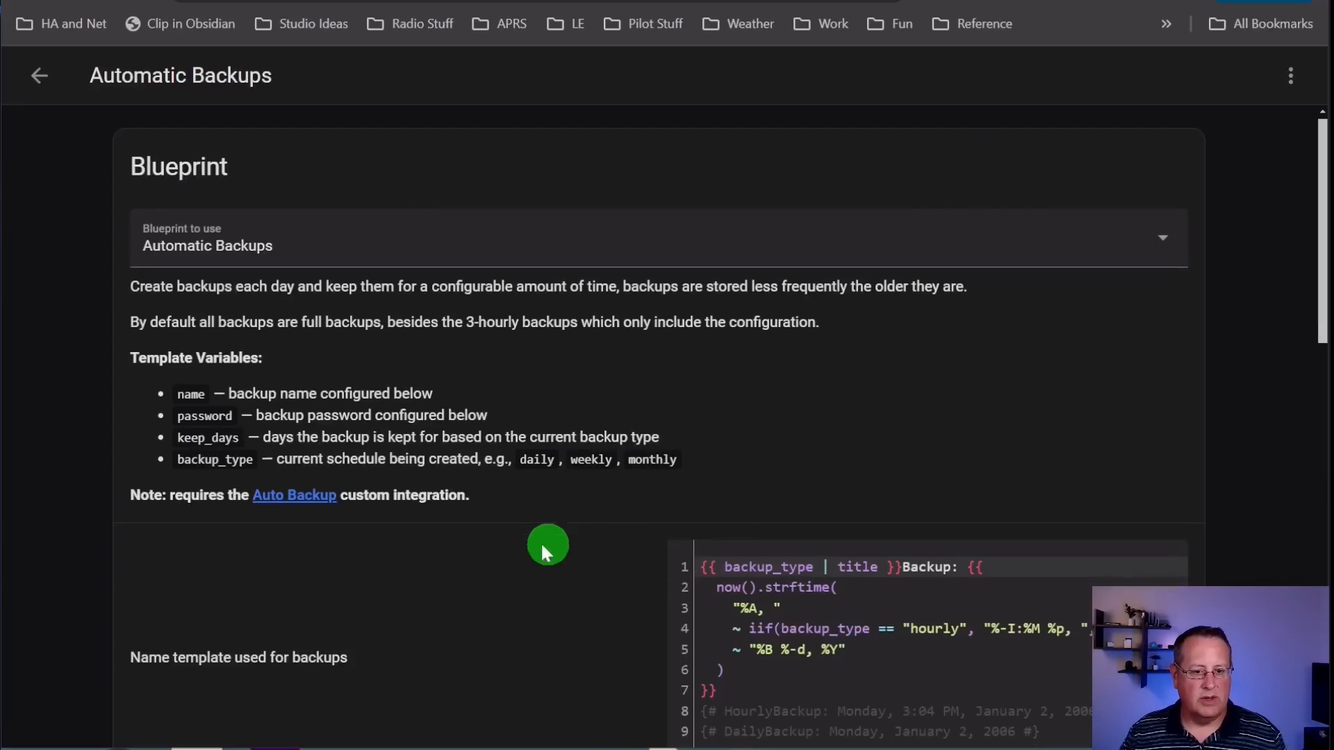
scroll(556, 531, "down", 6)
scroll(459, 524, "up", 3)
scroll(442, 511, "down", 1)
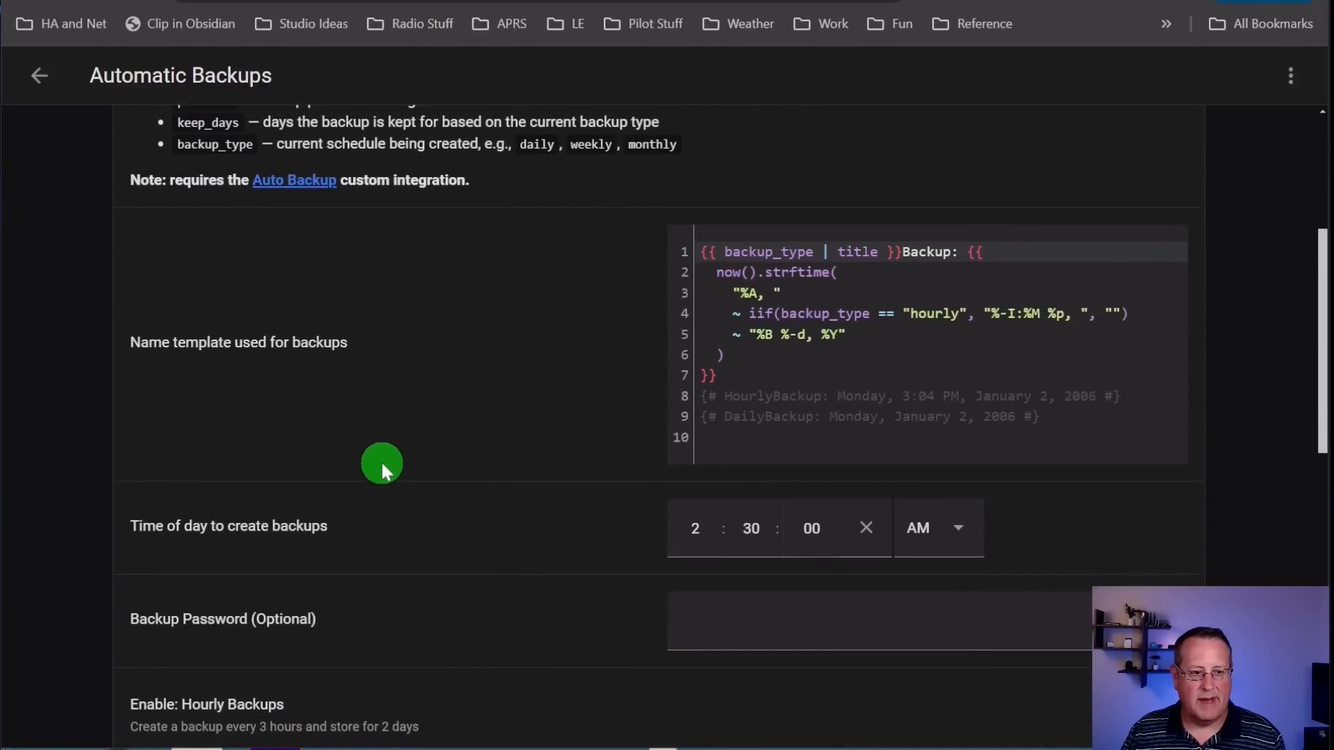
scroll(381, 464, "down", 3)
scroll(590, 486, "down", 3)
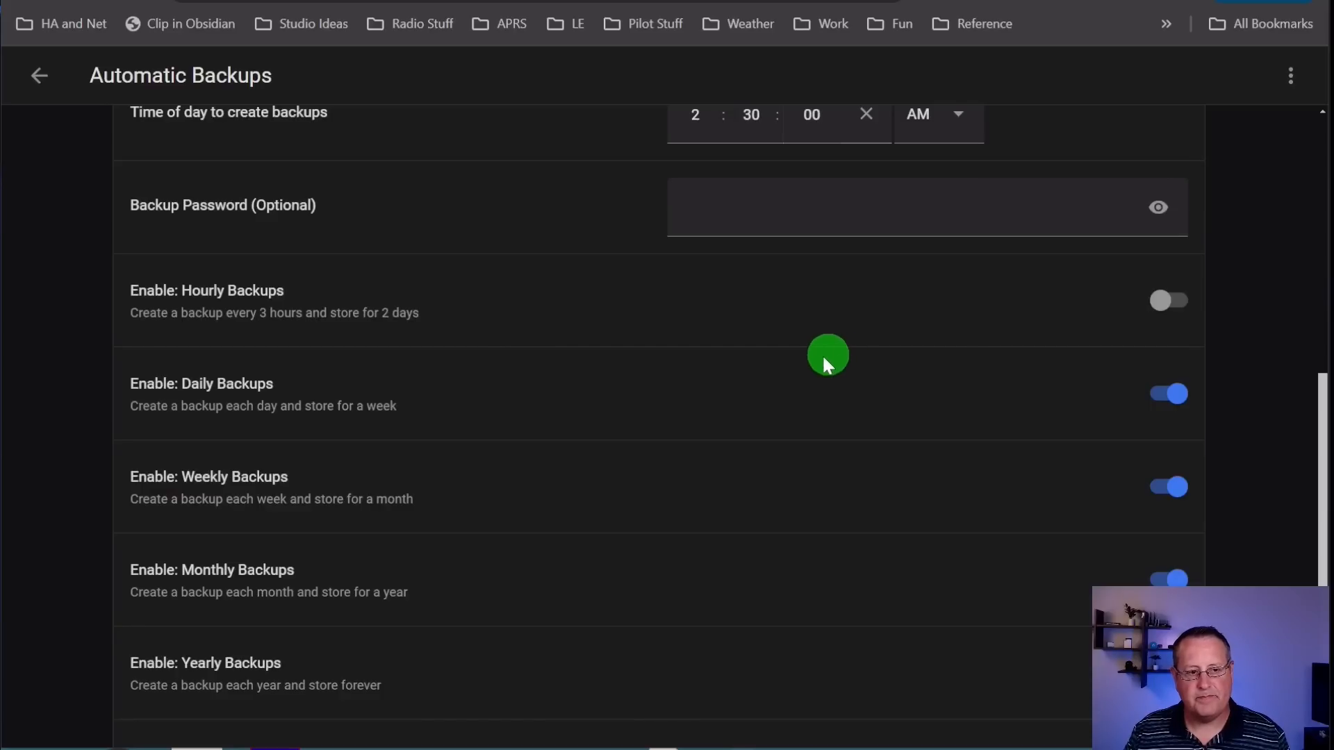
Examine the blueprint's hourly to yearly backup switches, and its optional Backup Action and Condition settings.
scroll(823, 353, "down", 2)
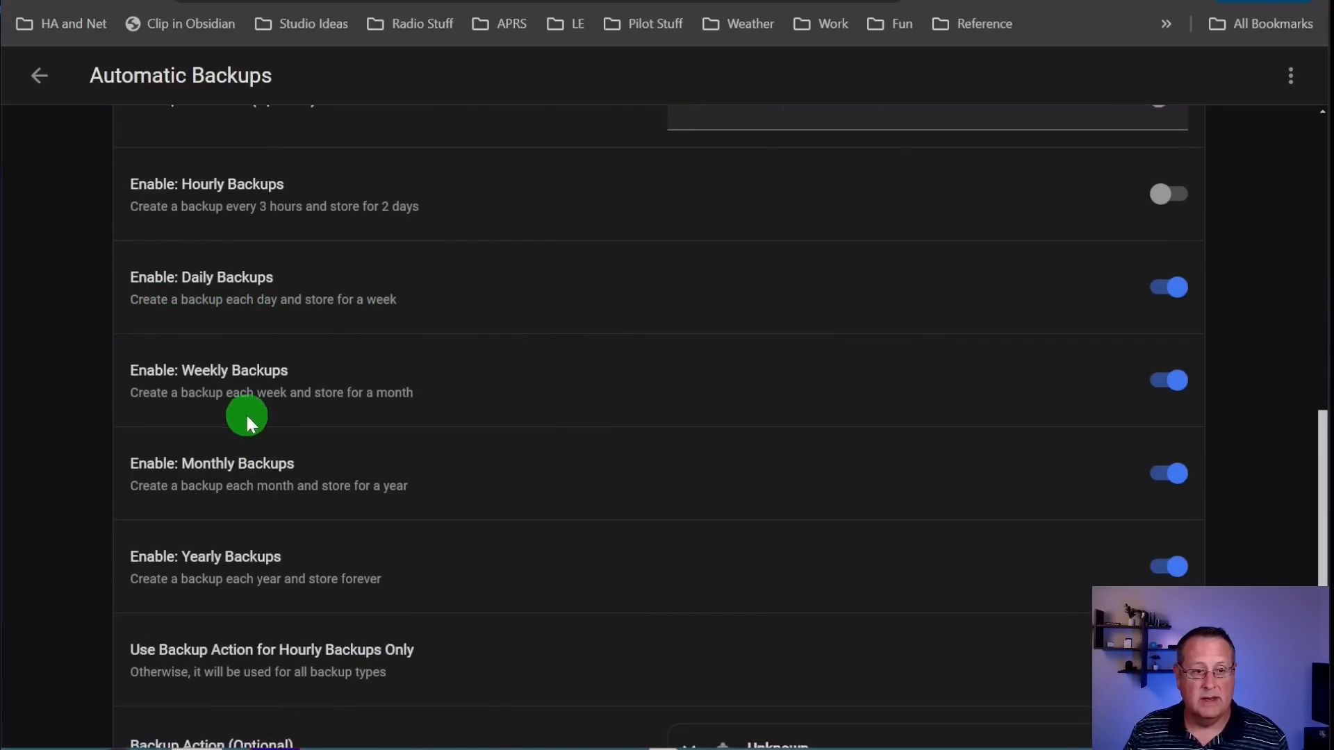
scroll(208, 361, "down", 2)
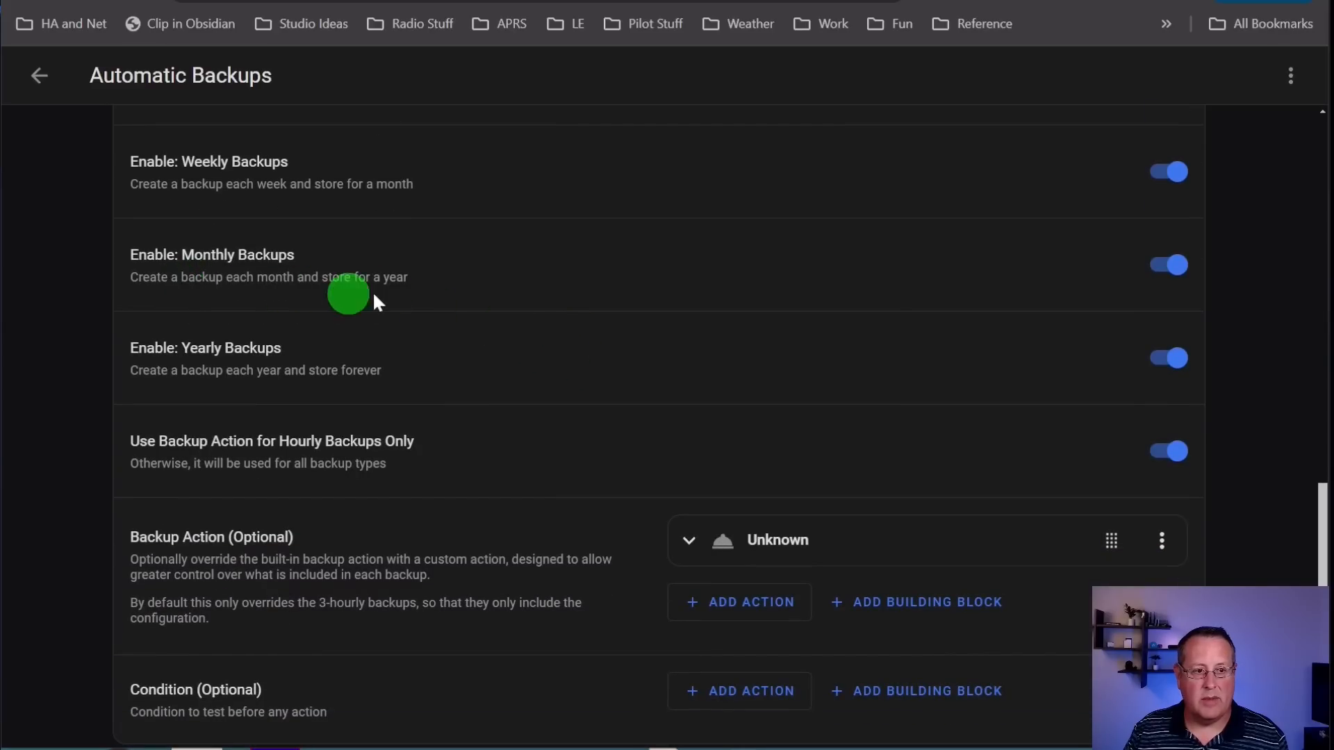
scroll(519, 353, "down", 2)
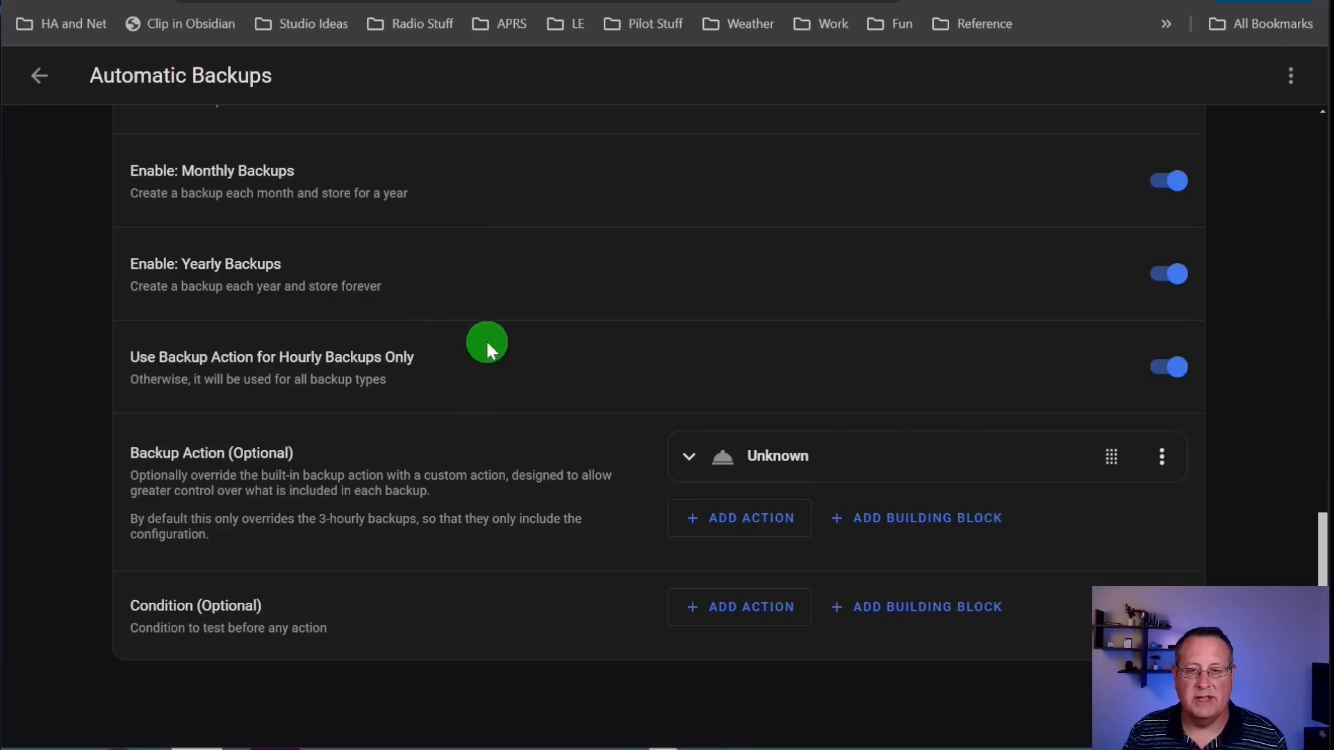
scroll(515, 458, "up", 7)
scroll(531, 507, "up", 4)
scroll(530, 510, "down", 11)
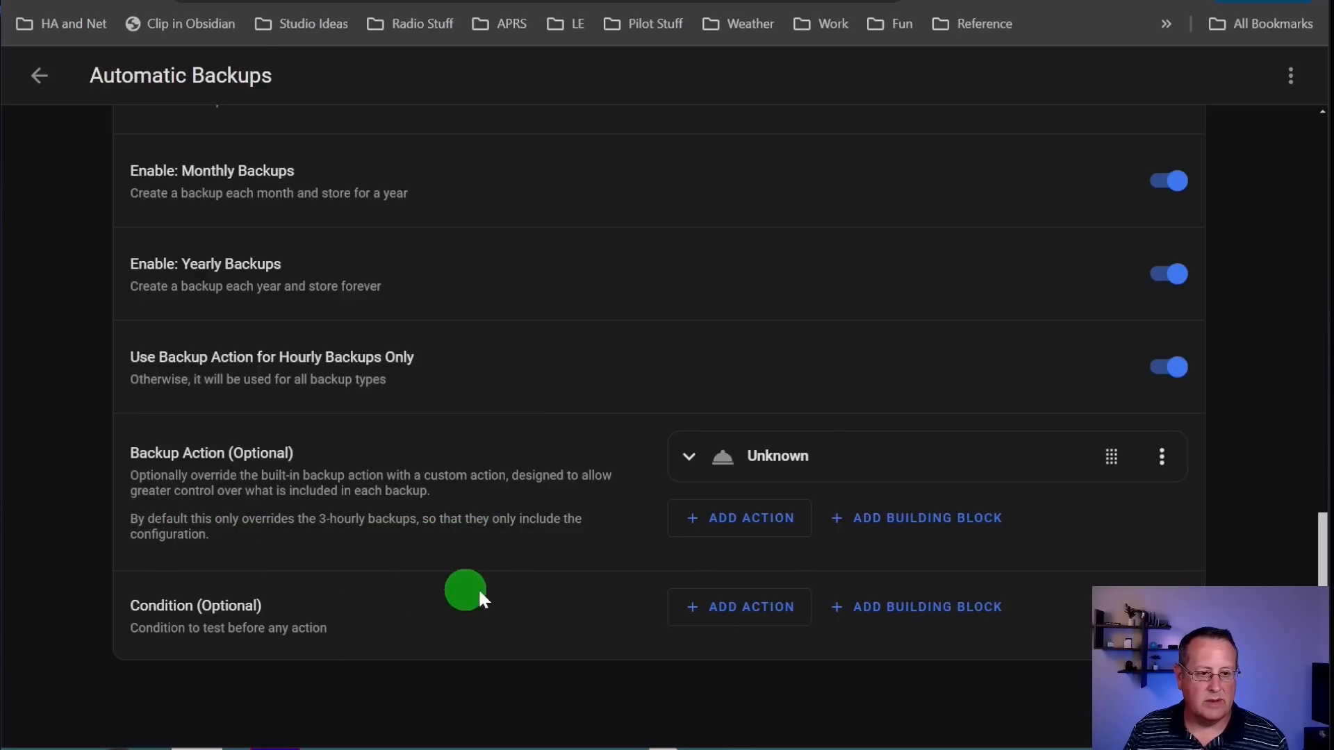
left_click(671, 461)
left_click(690, 457)
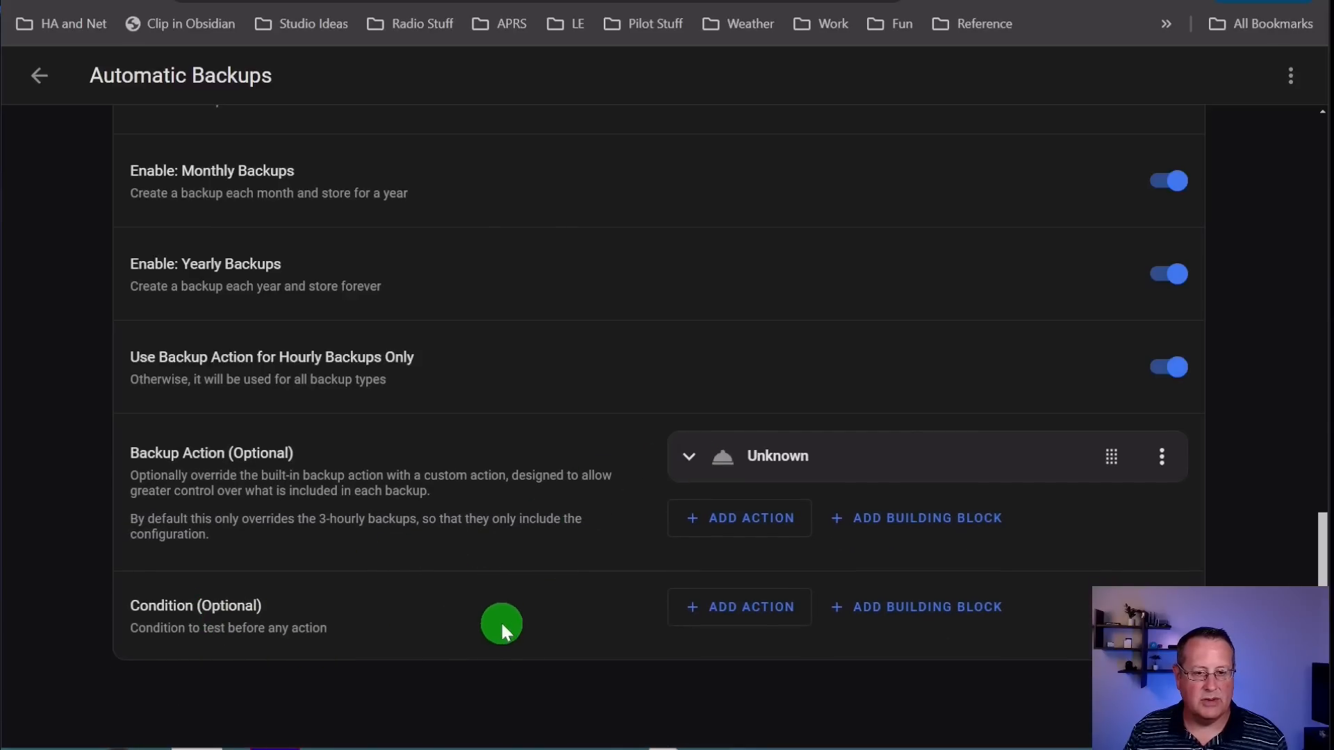
Save the blueprint automation under the name "Automatic Backups Generational".
scroll(506, 603, "up", 15)
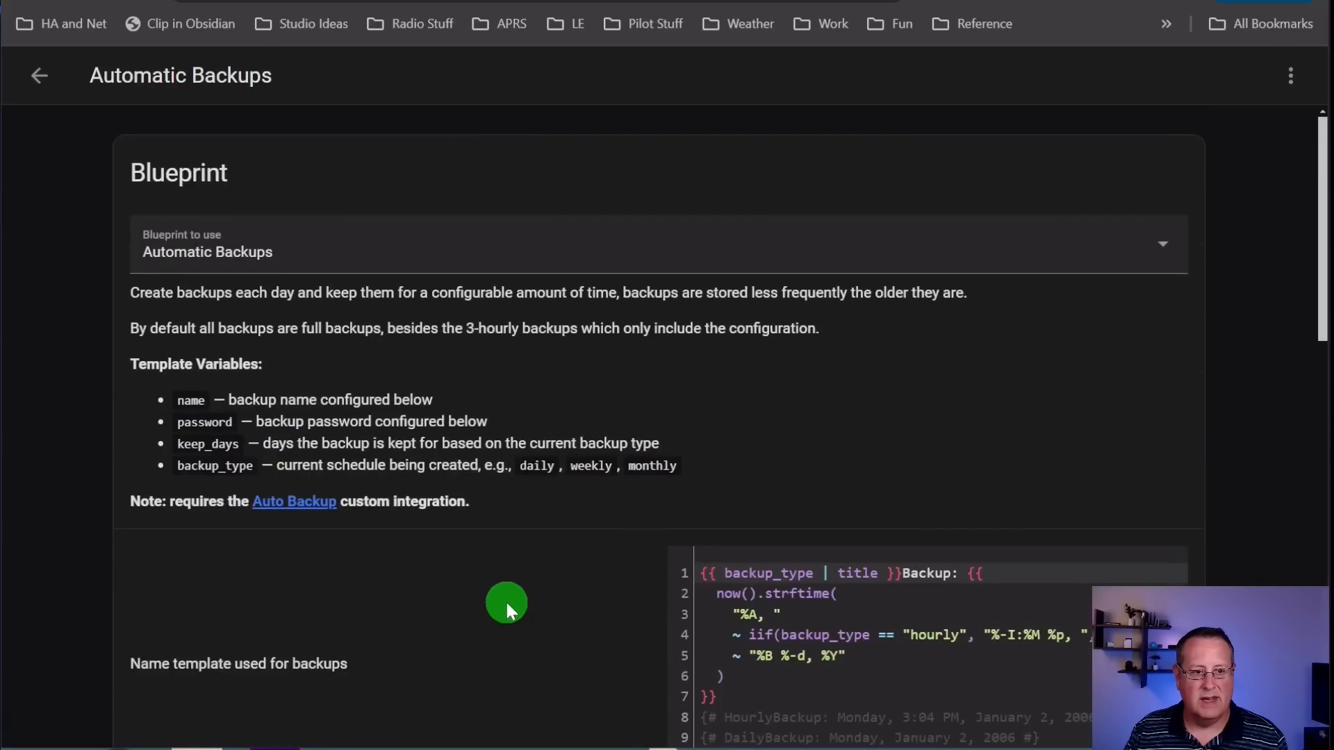
key("ctrl+s")
type("G")
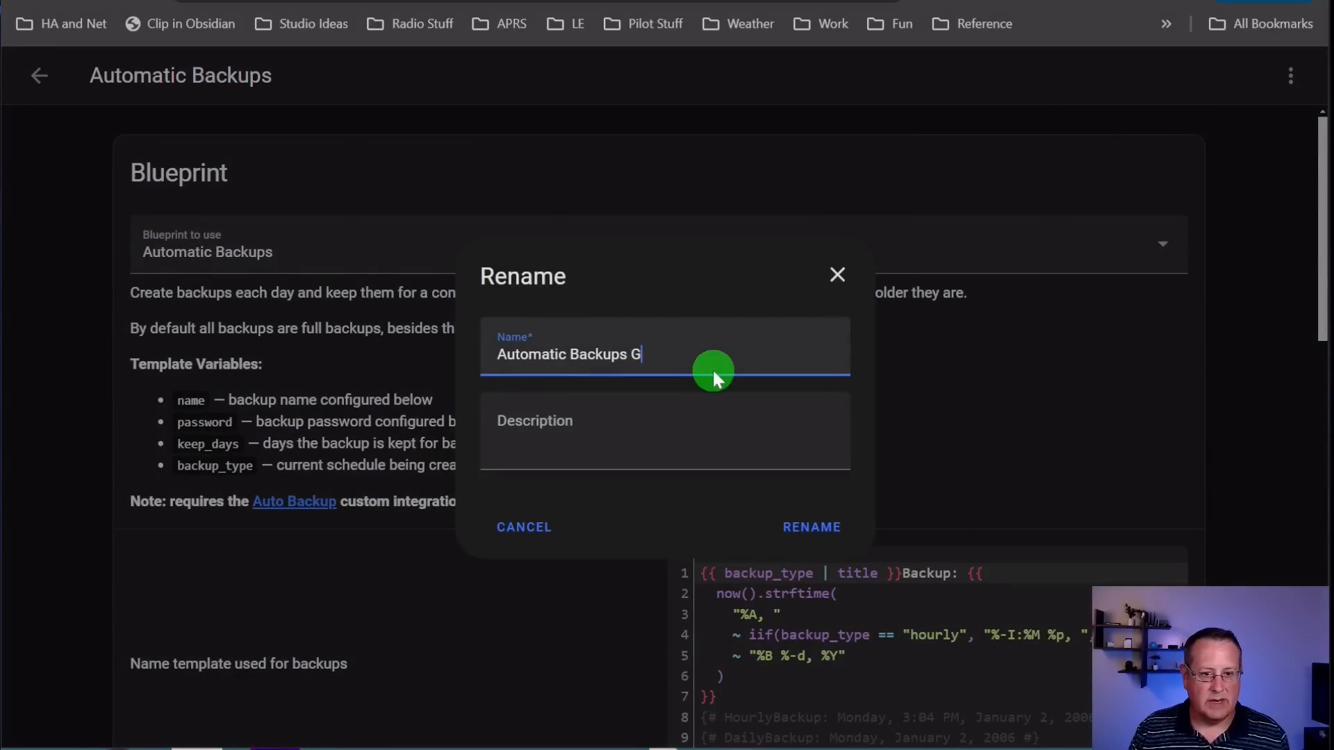
type("enerational")
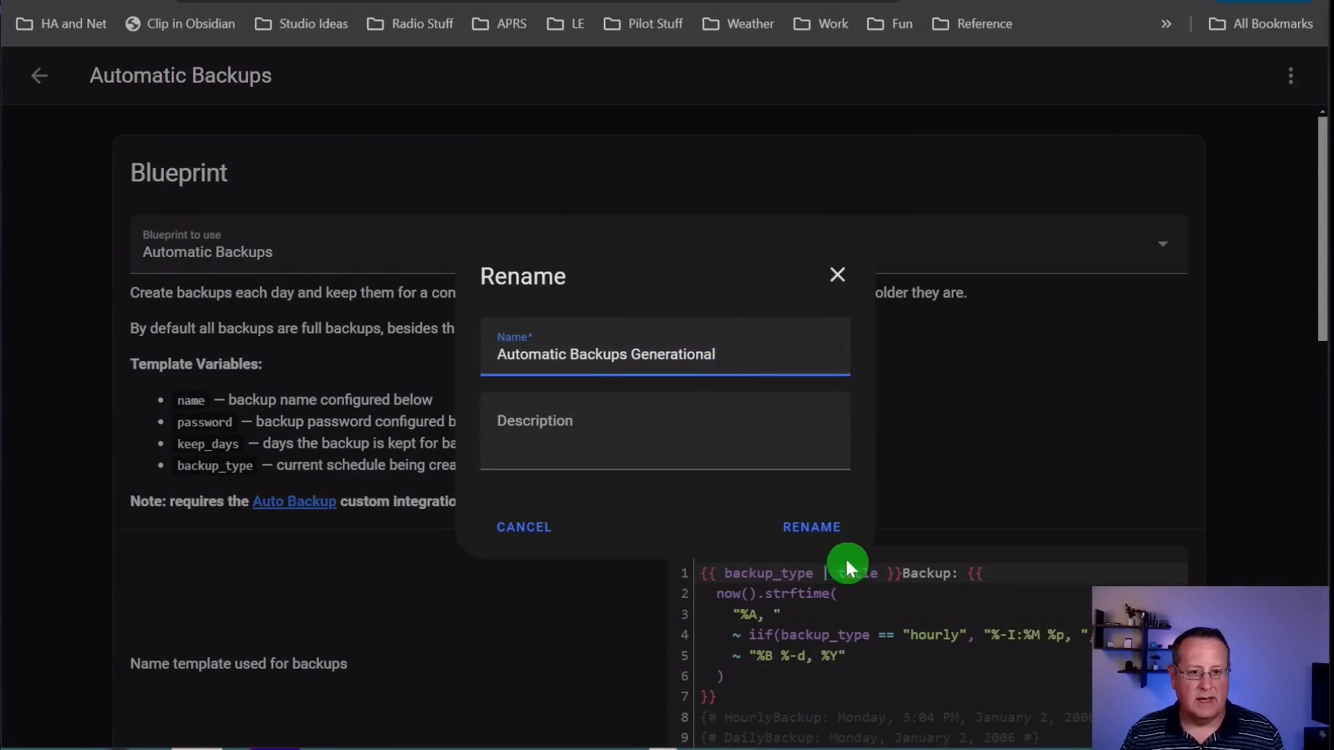
left_click(825, 531)
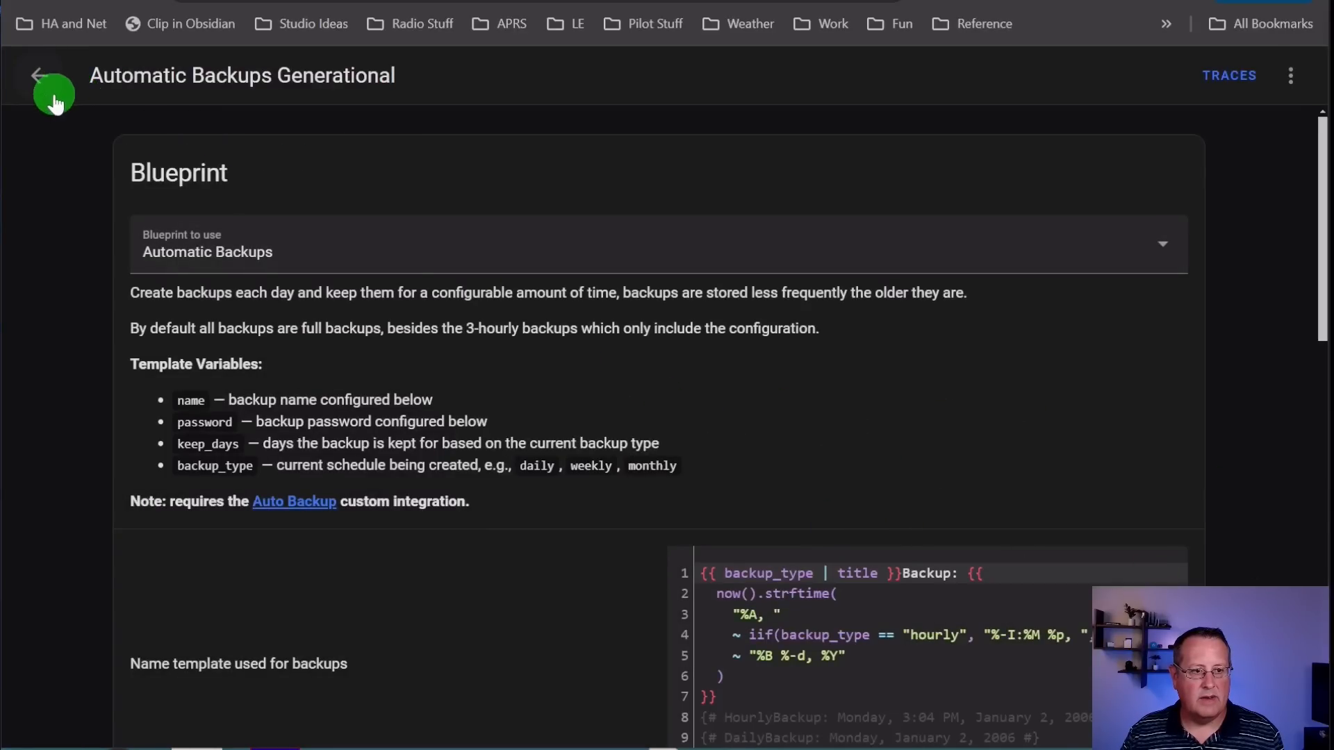
Leave the automation editor, go to the automations list, and search it for "autom".
left_click(39, 78)
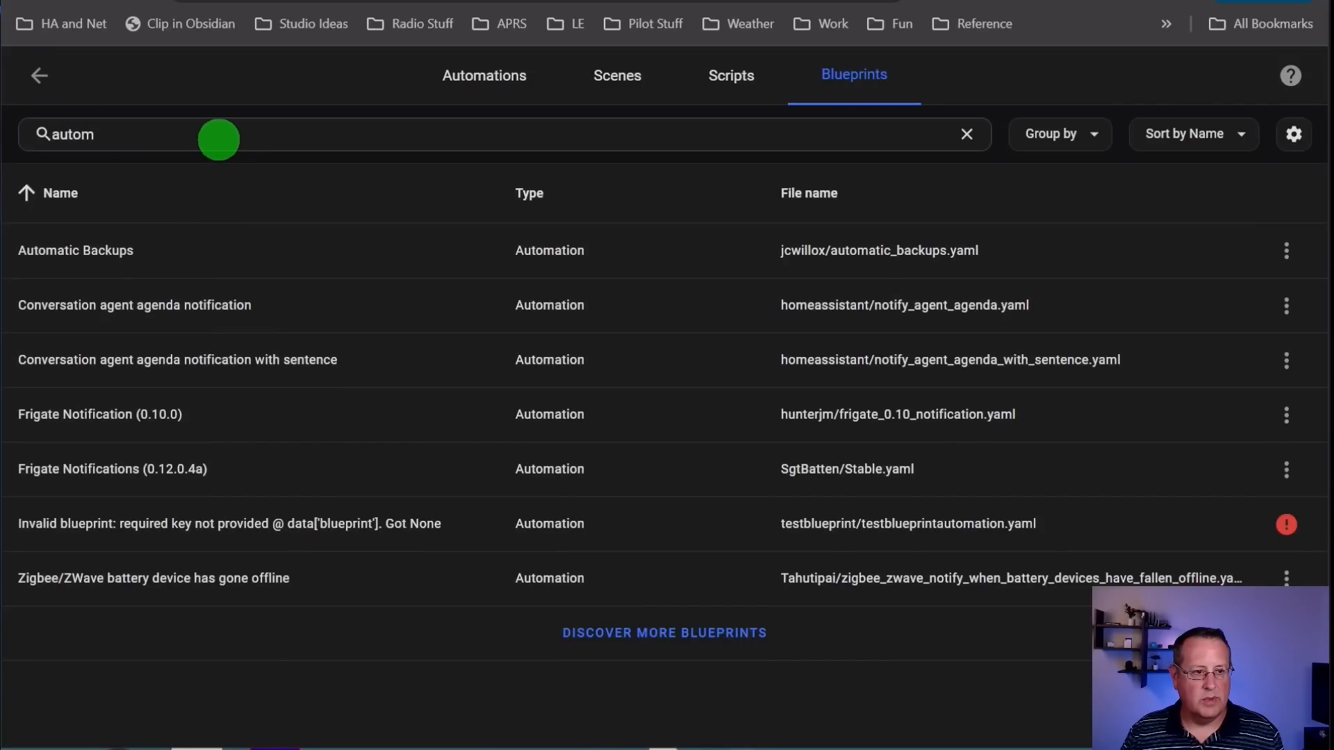
left_click(508, 67)
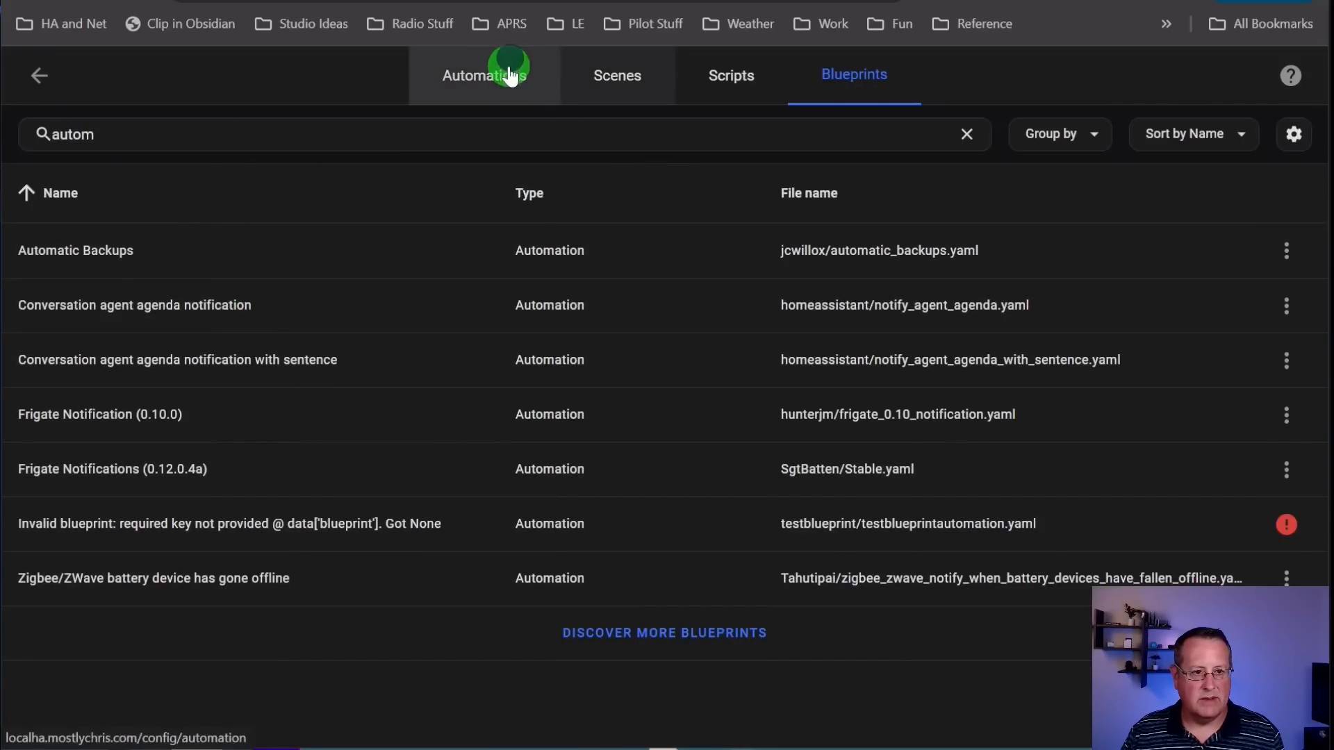
left_click(431, 134)
type("autom")
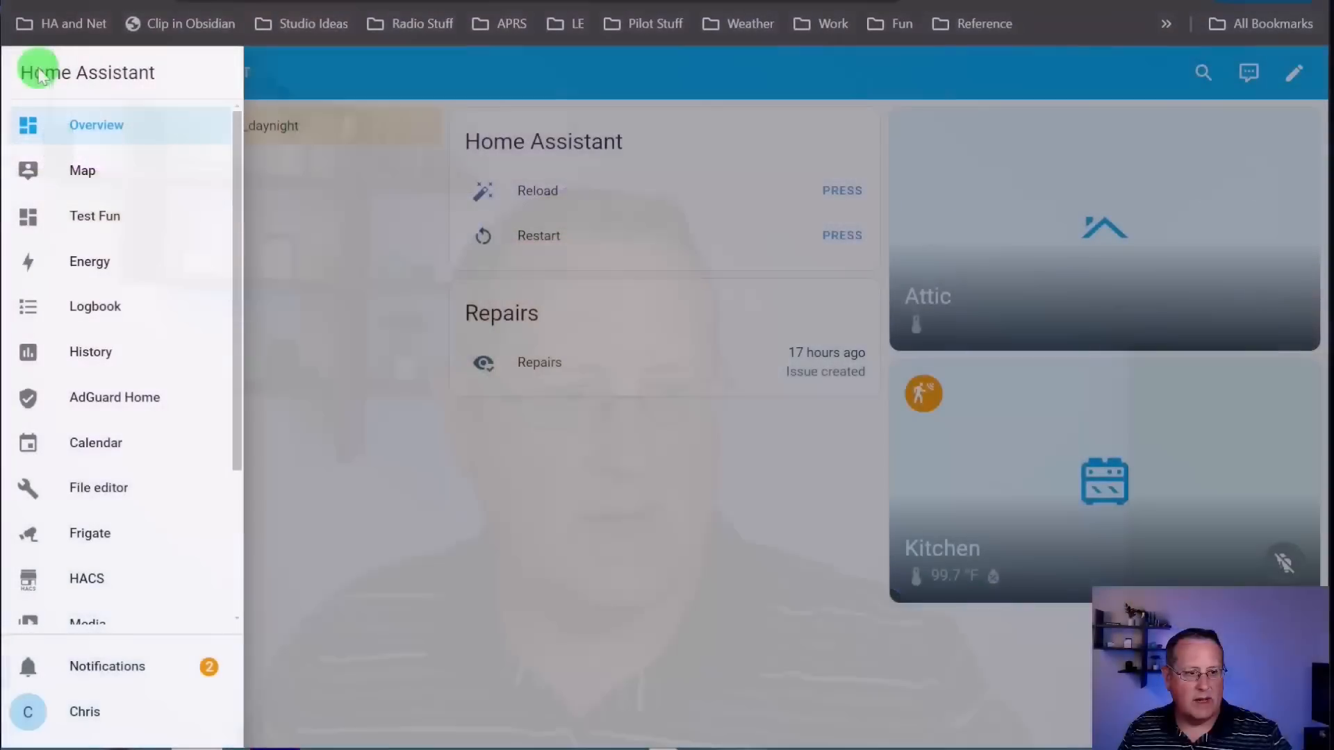
On the other Home Assistant instance, go to the Developer Tools states page and filter the entities by "auto ba".
scroll(125, 358, "down", 3)
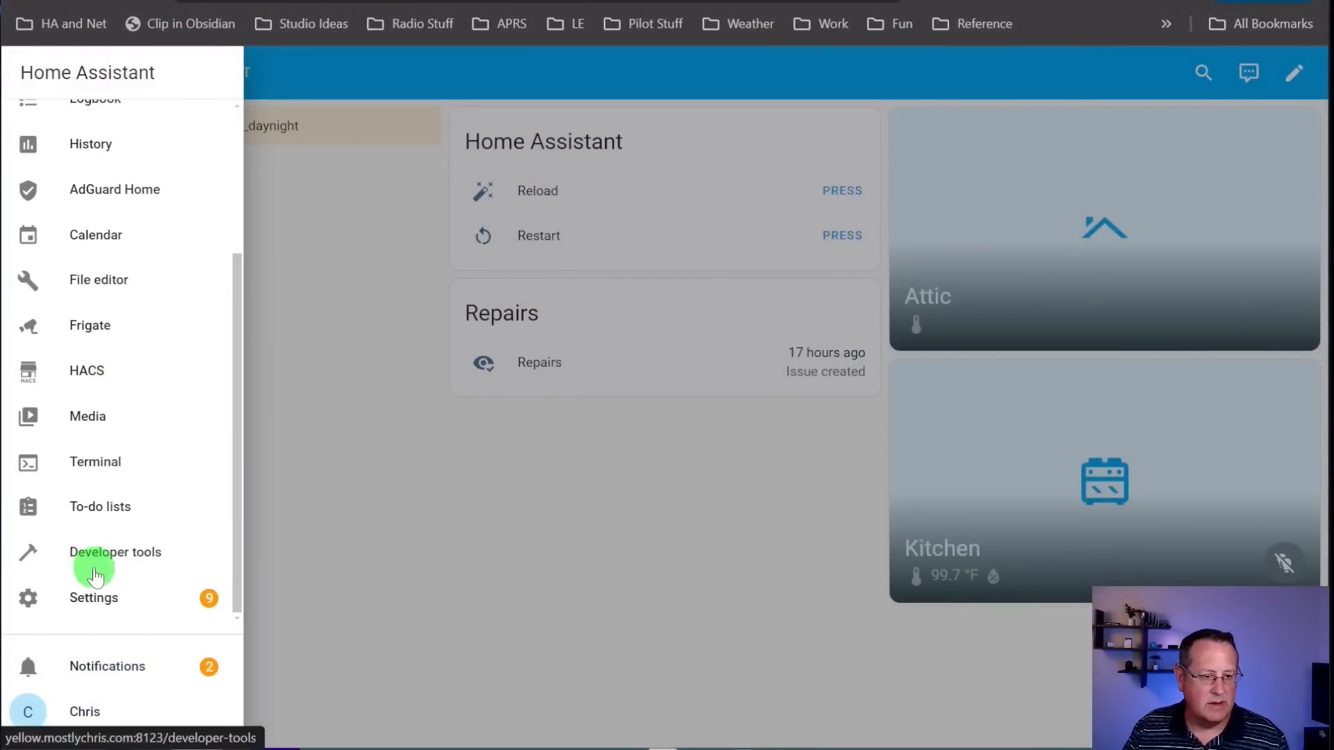
left_click(97, 556)
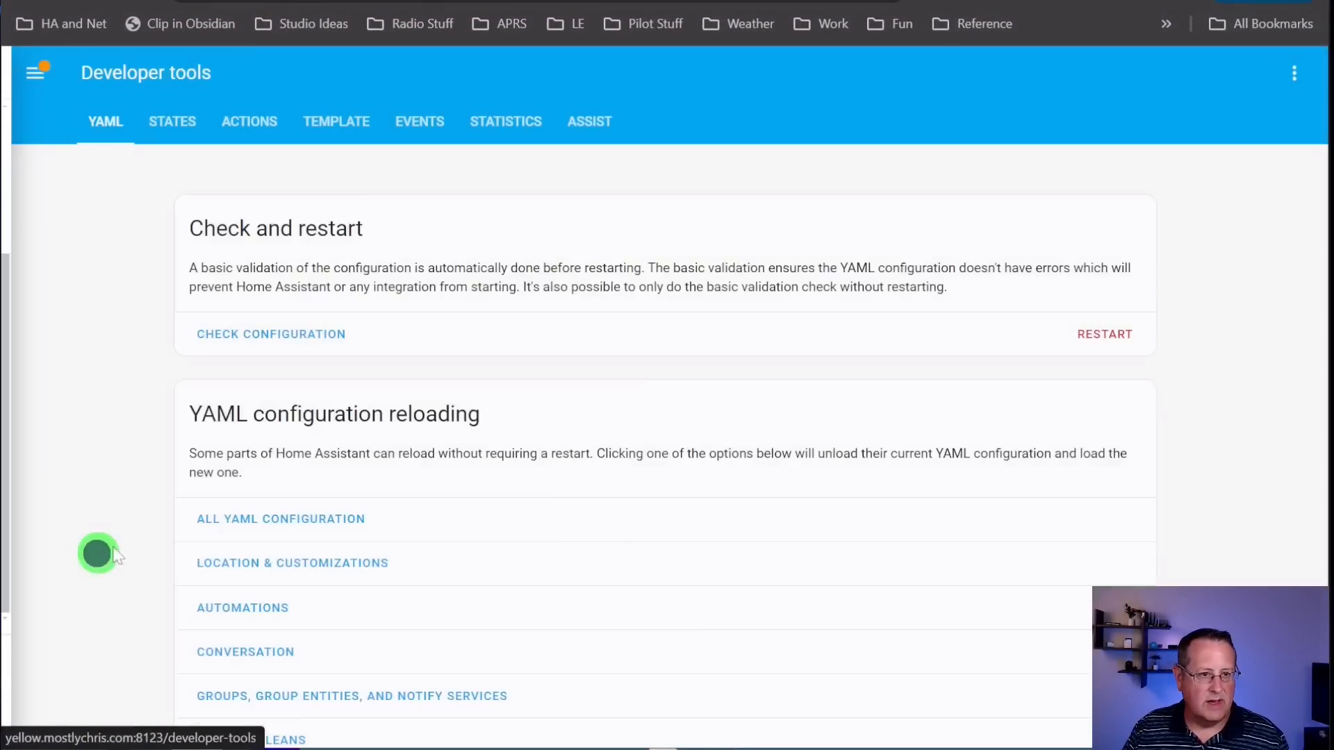
left_click(155, 139)
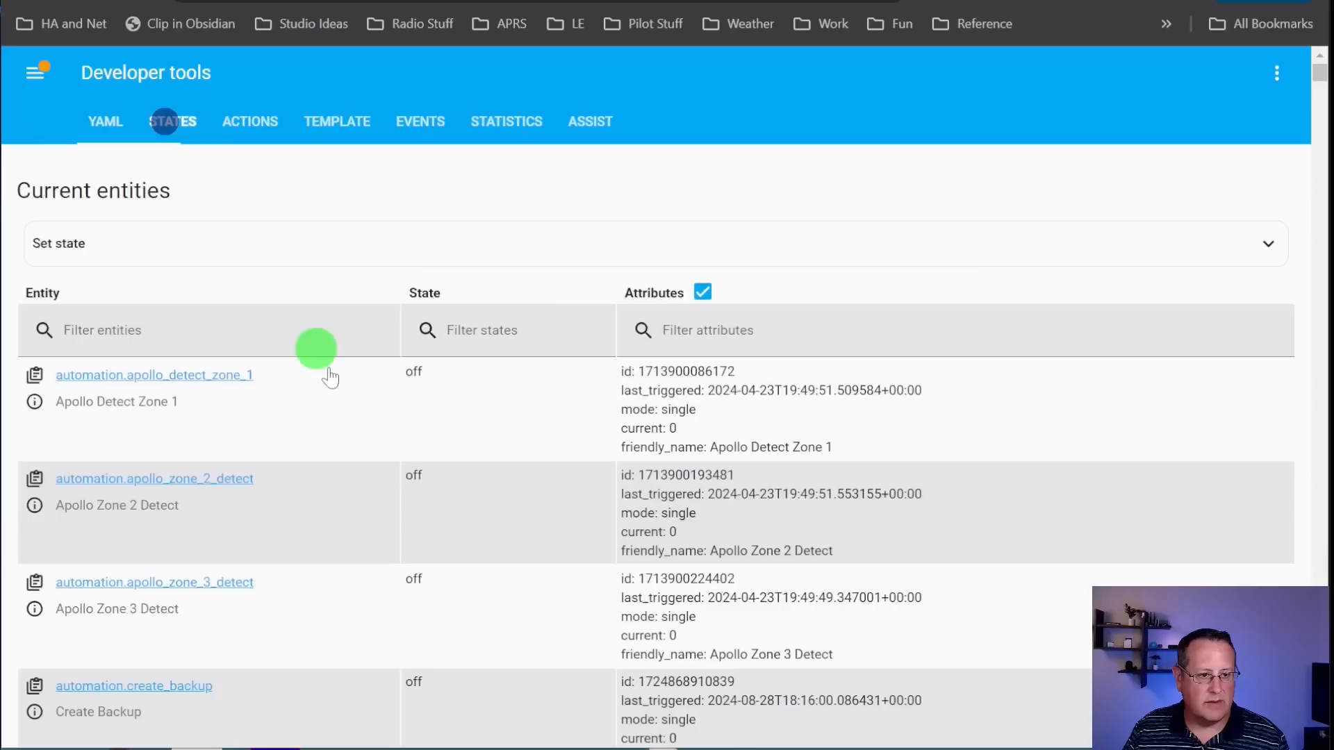
left_click(265, 328)
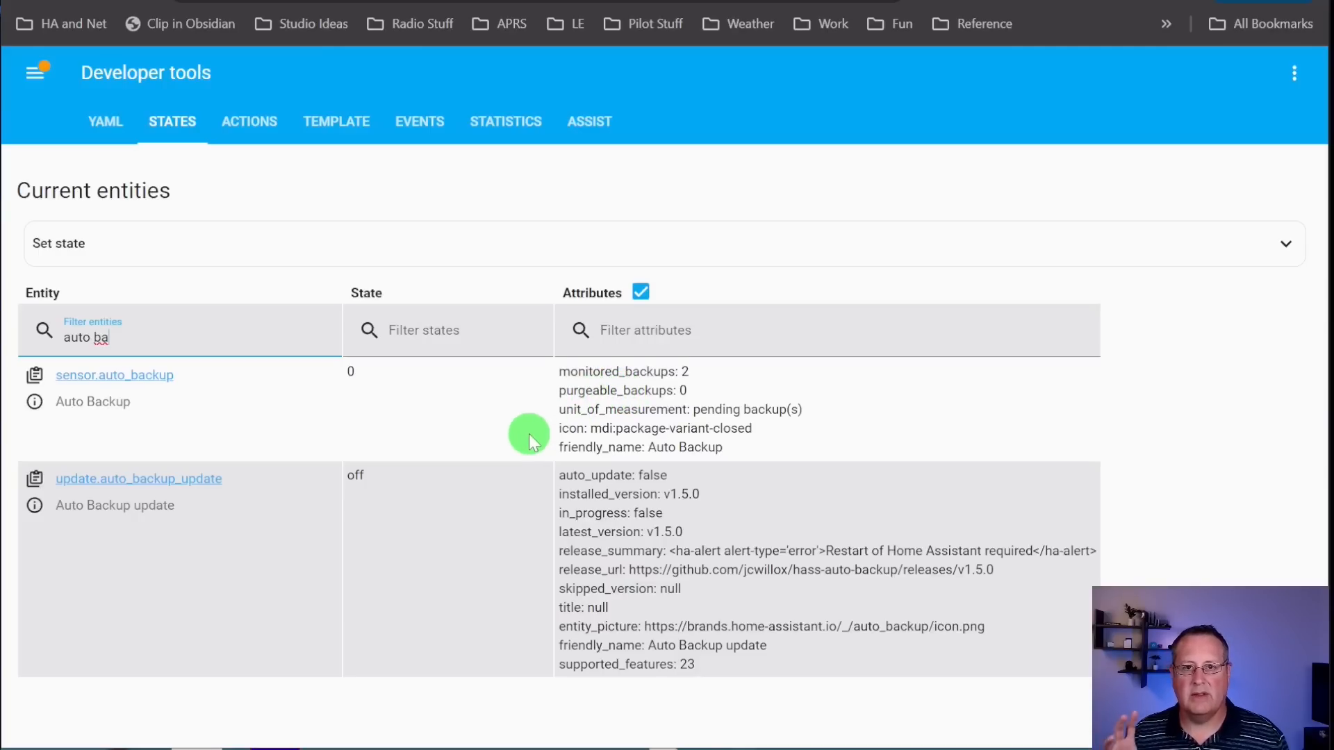
View the details and history of the Auto Backup sensor, then close them.
left_click(34, 403)
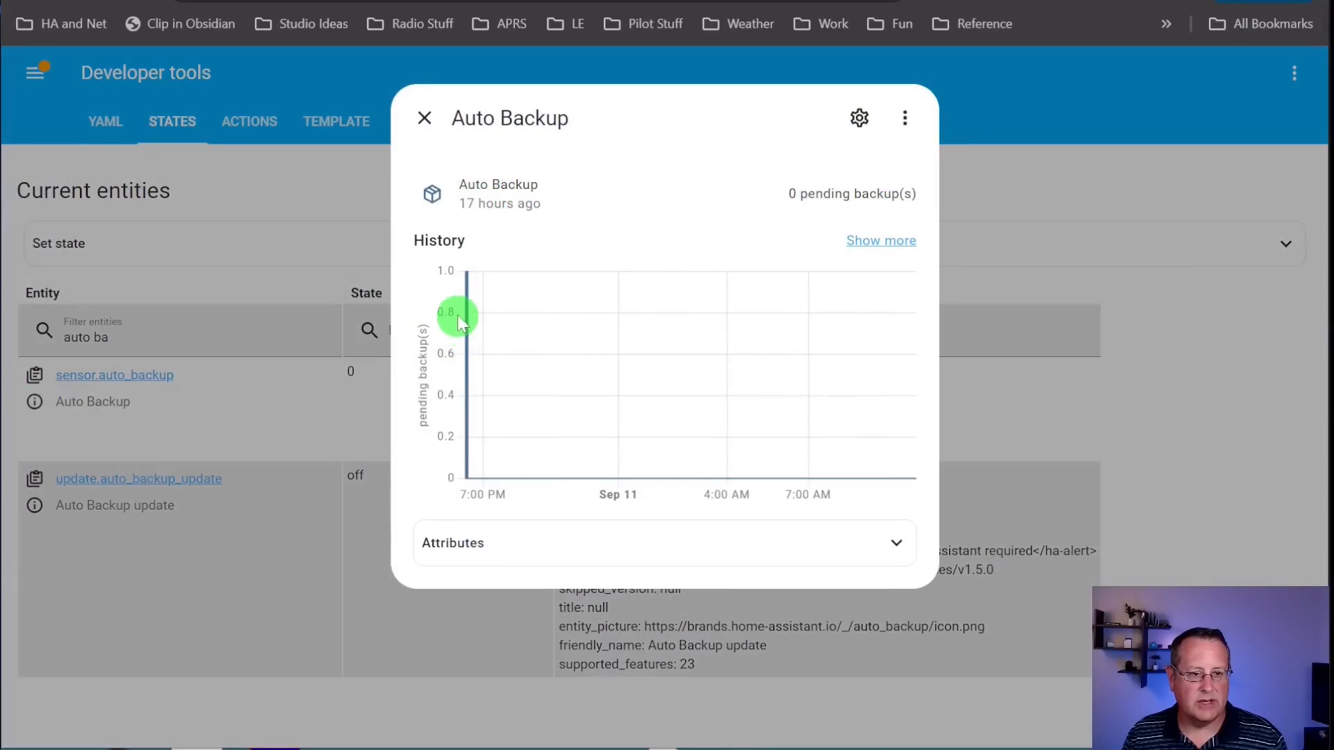
mouse_move(470, 291)
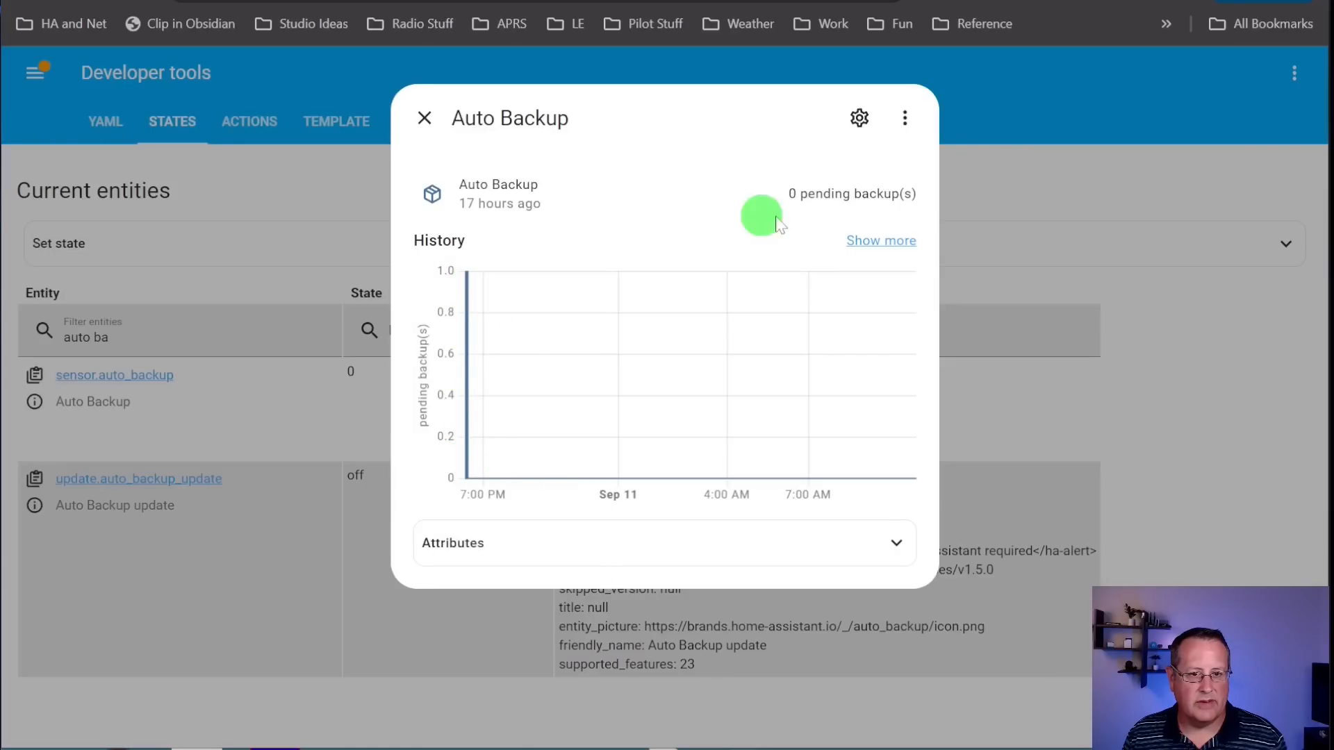
left_click(424, 118)
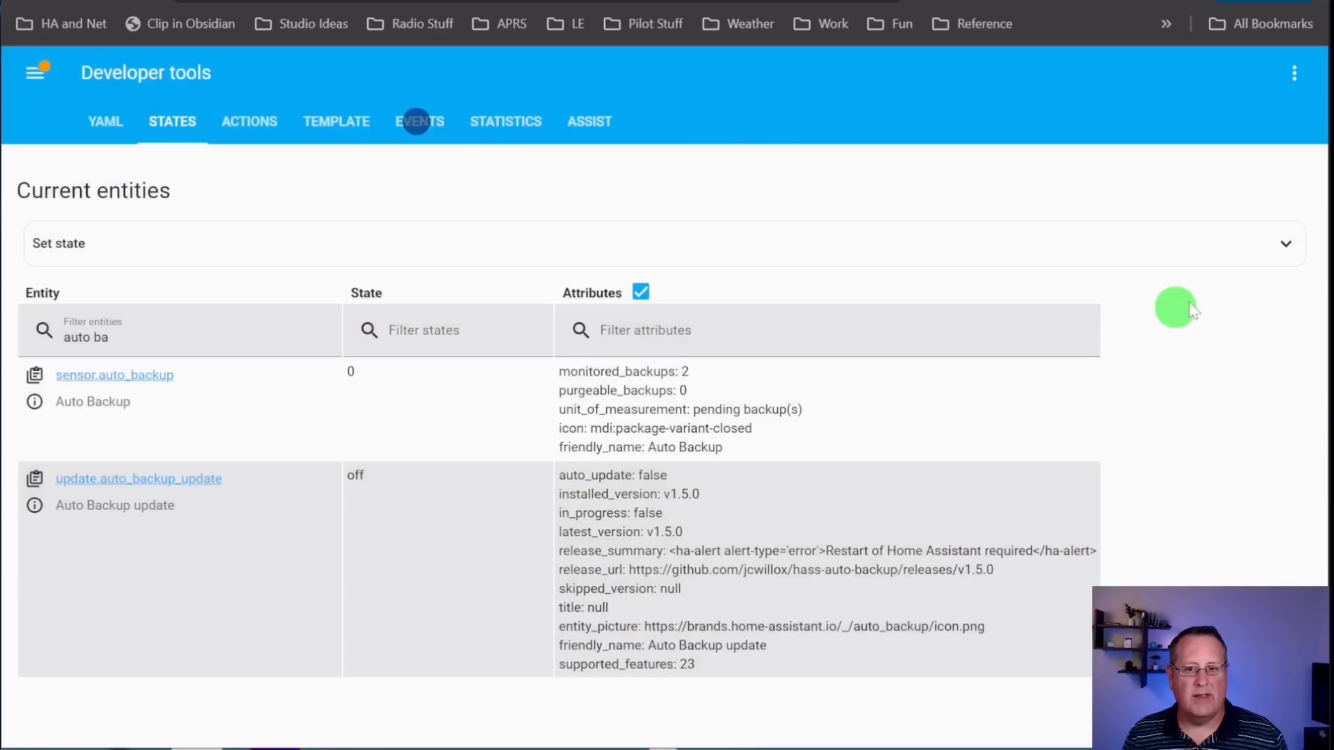